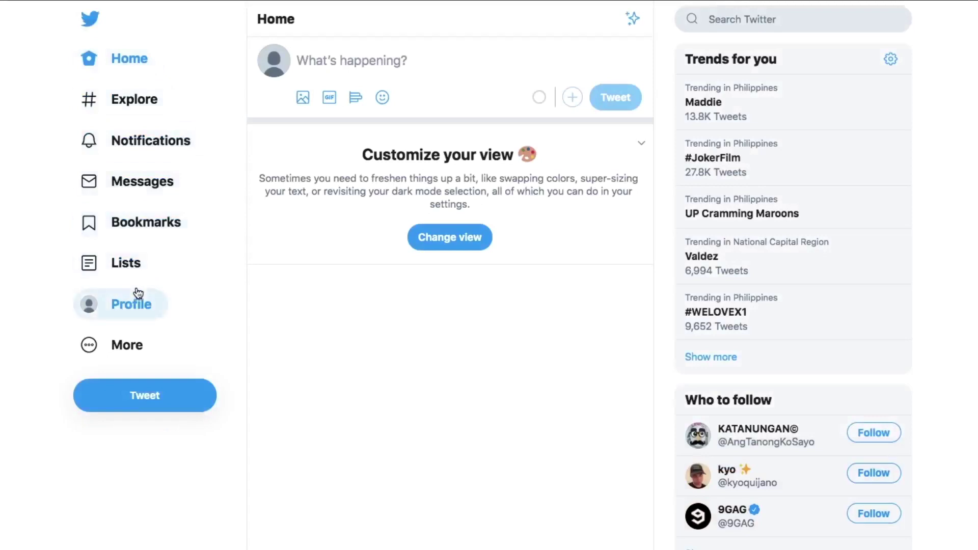
Step: Go to the My Business account's profile page from the left sidebar
click(138, 293)
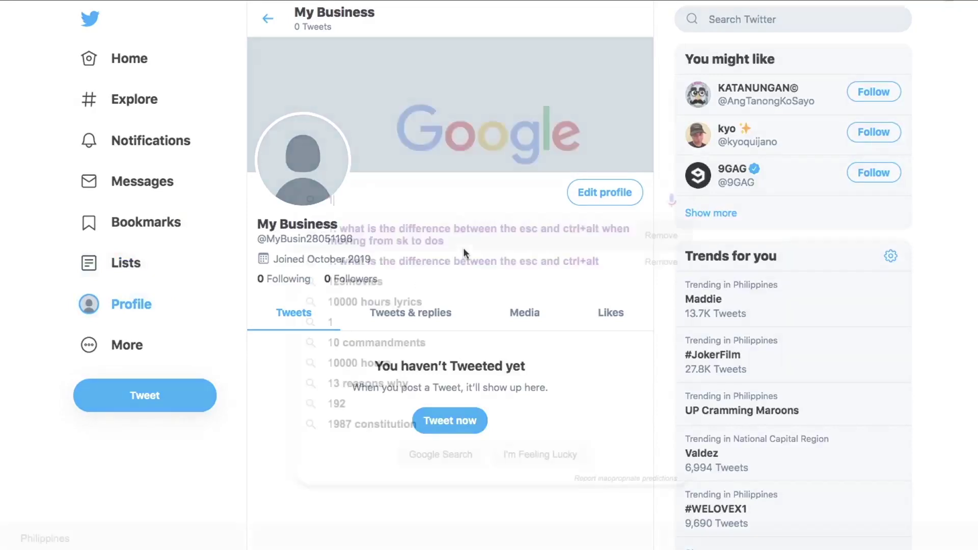
Step: Search Google for '1500 x 500 image' to find a Twitter header picture
text(1500)
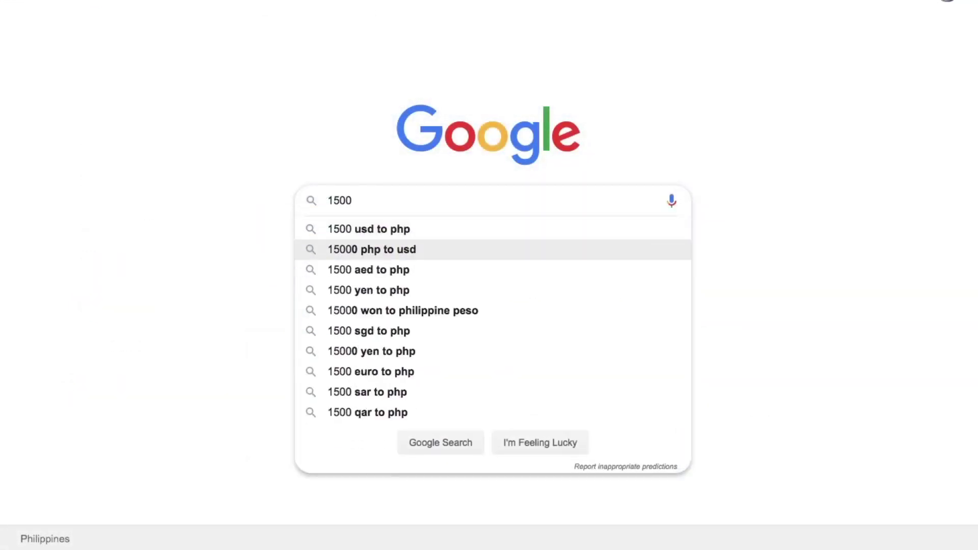
text( x 50)
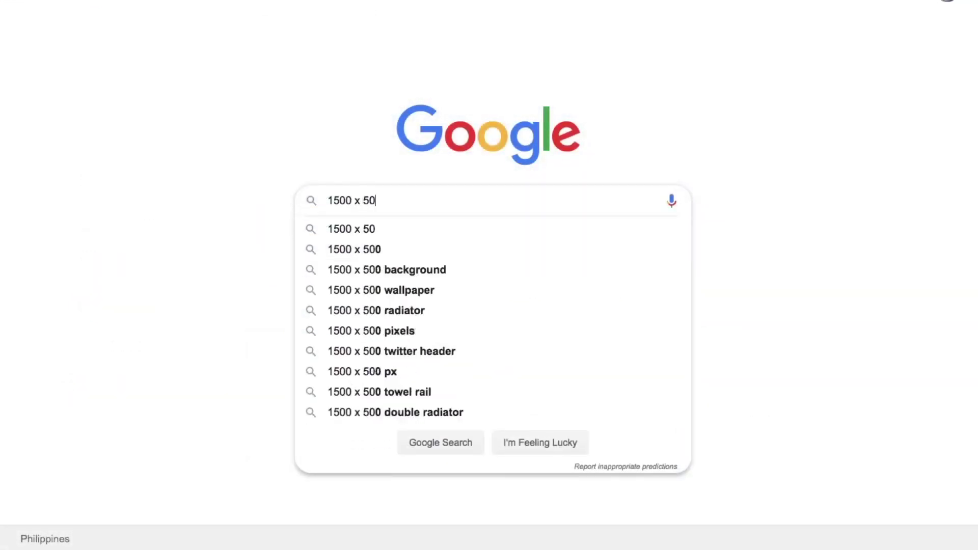
text(0 )
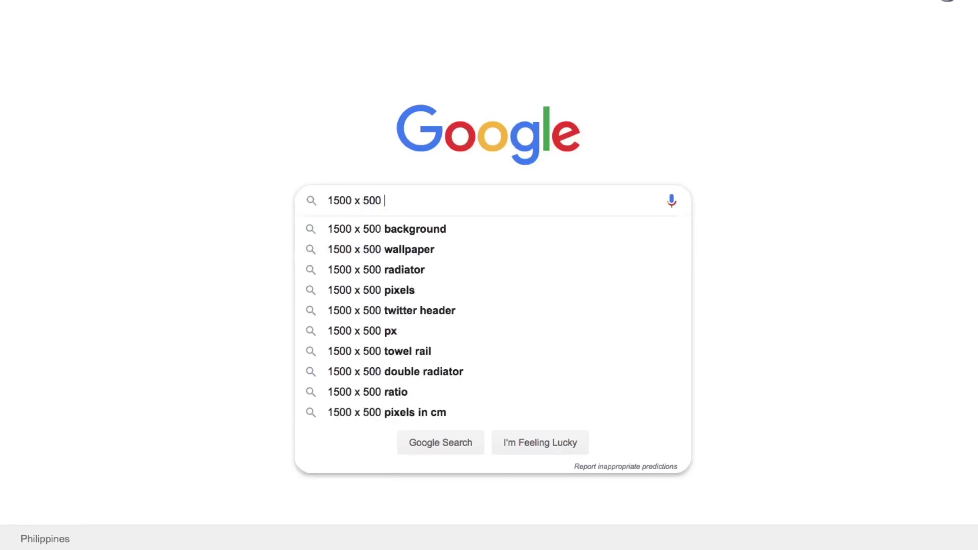
text(image)
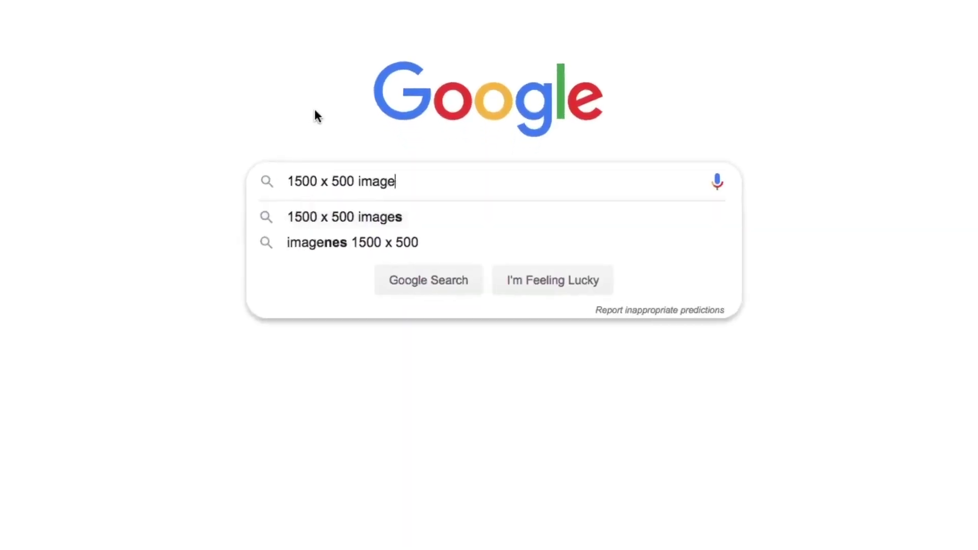
click(315, 111)
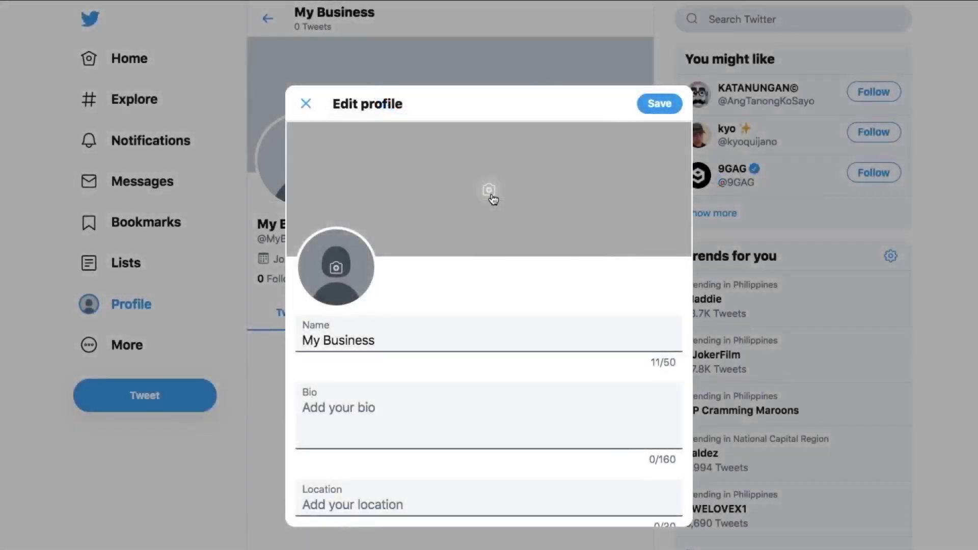
Step: Set the storefront crowd illustration as the profile header, positioned within the crop
click(489, 191)
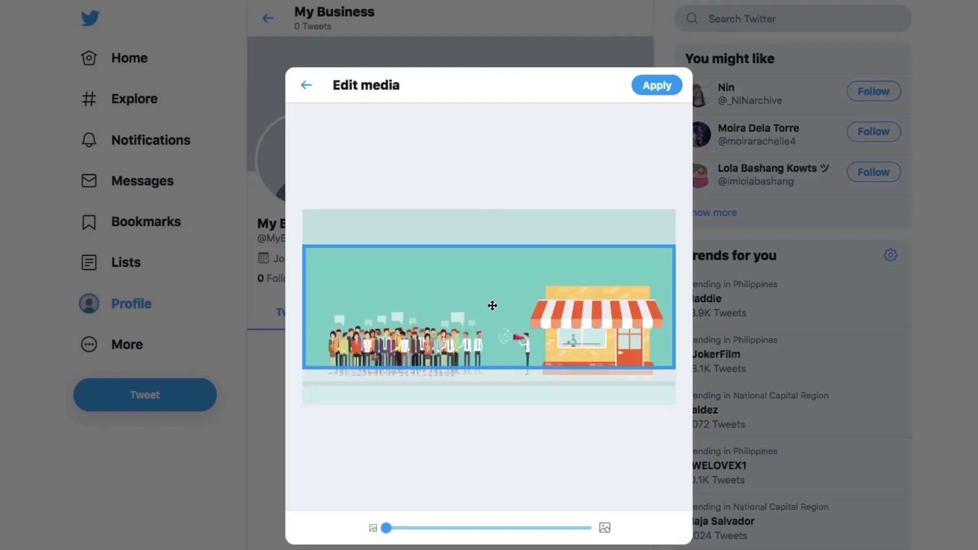
drag(492, 306, 518, 277)
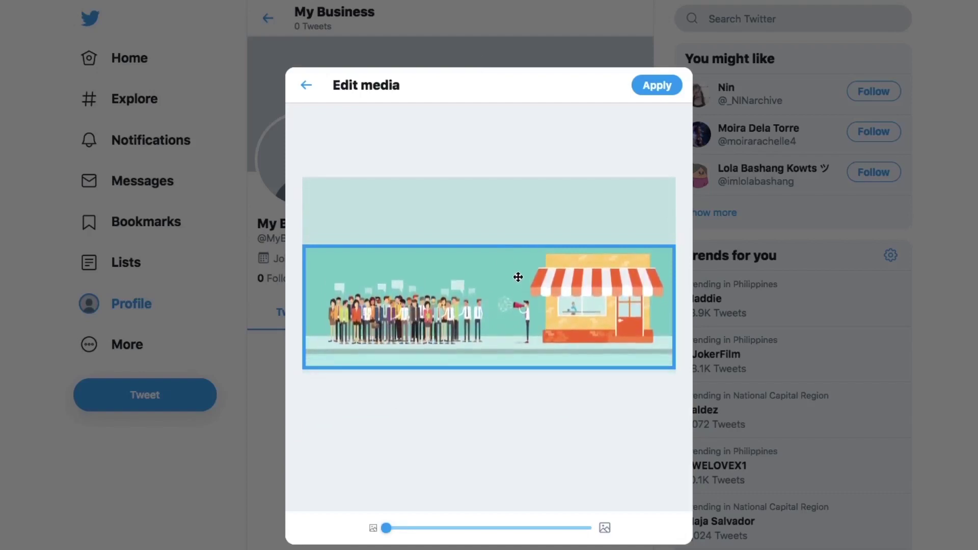
click(657, 87)
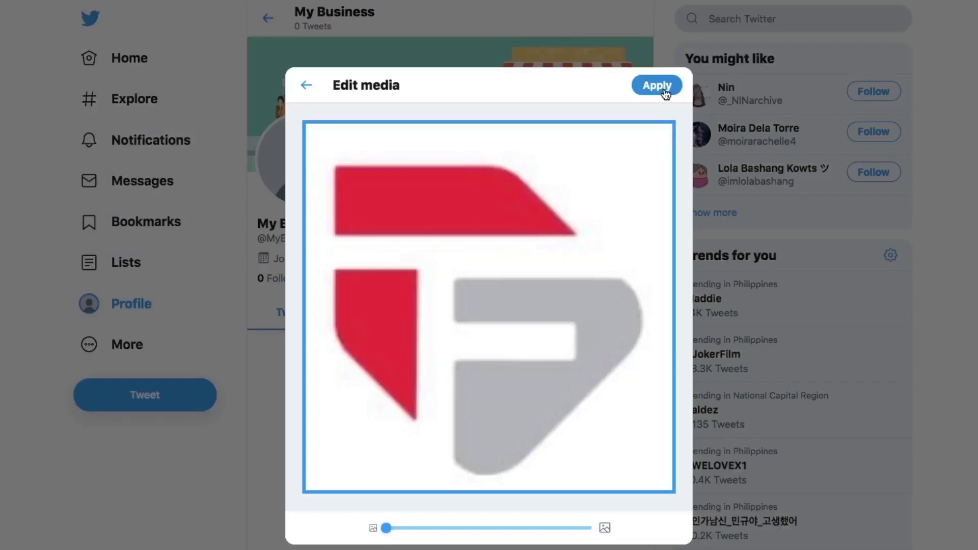
Step: Apply the red-and-grey logo as the profile picture and save the profile
click(662, 87)
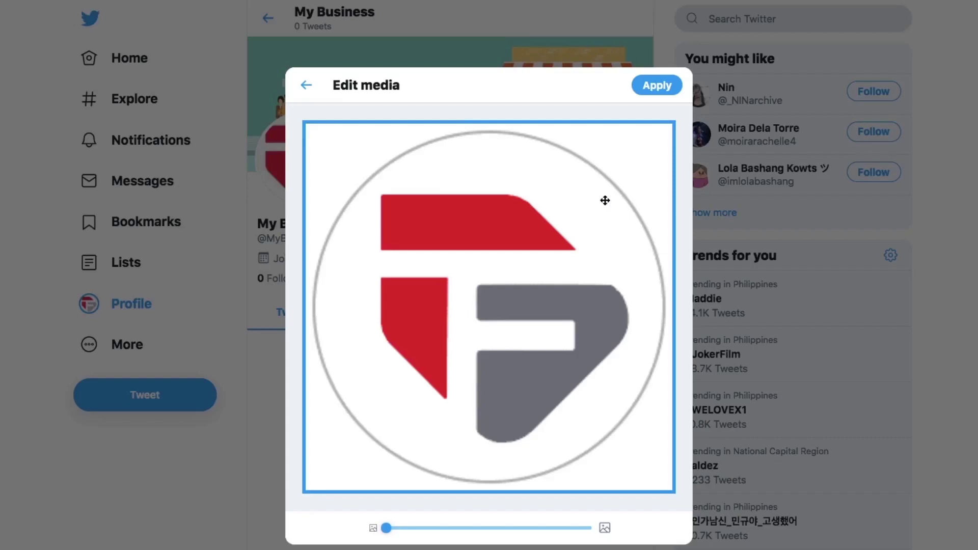
click(650, 92)
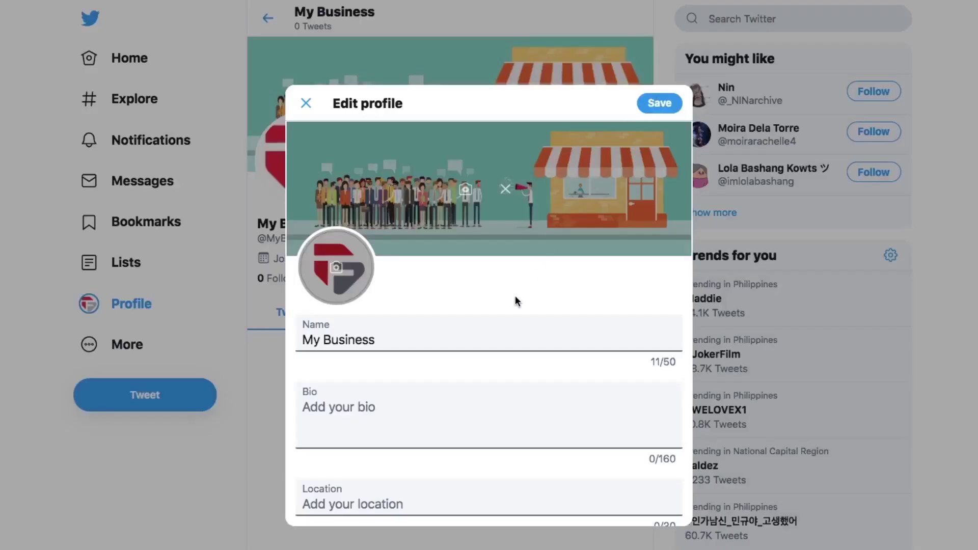
click(649, 104)
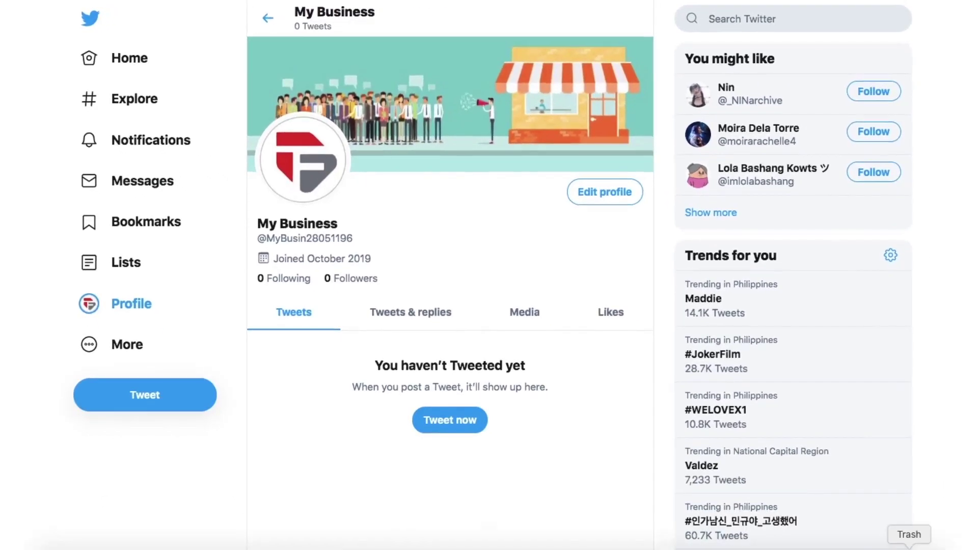
Step: Write the bio 'Search Engine Optimization. Twitter has it's own SEO.' with 'Use Keywords.' on a new line
click(754, 240)
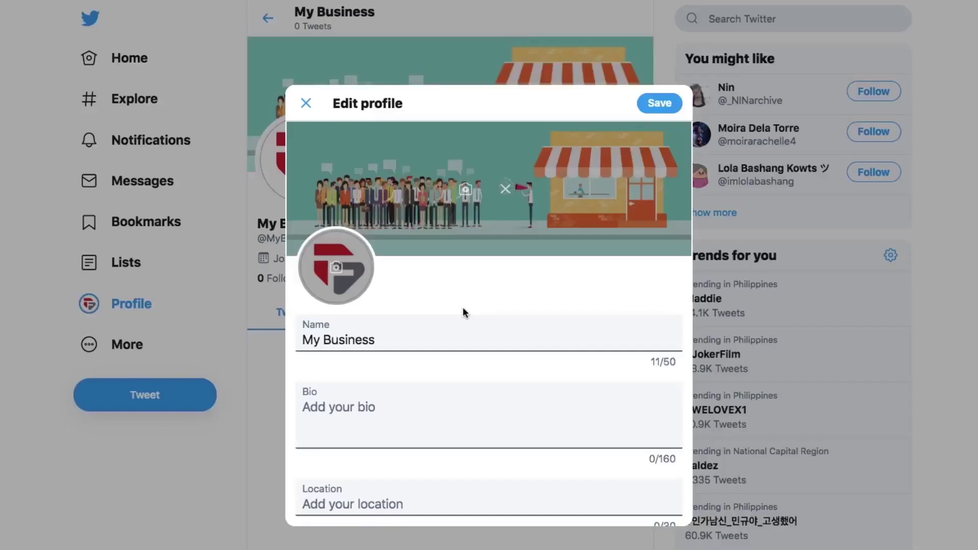
scroll(463, 309, down, 5)
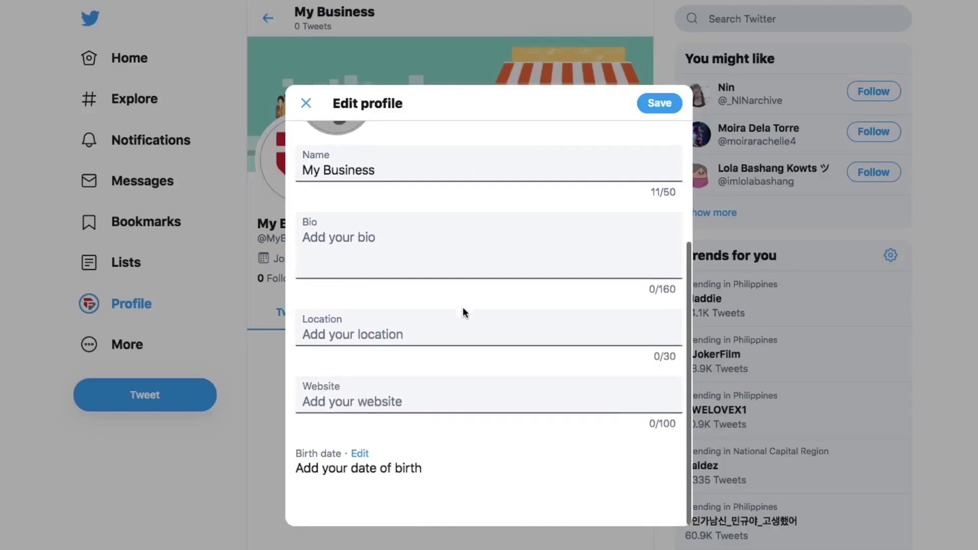
click(405, 255)
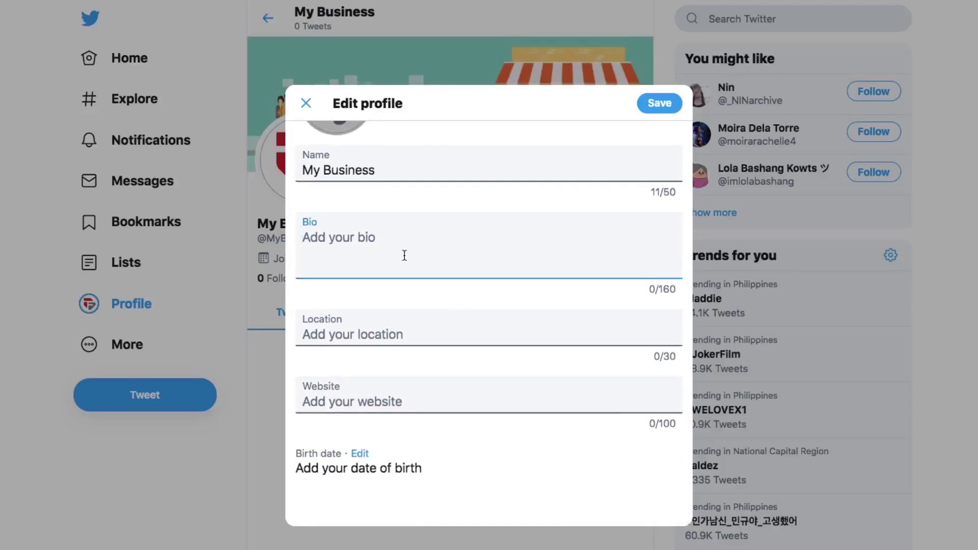
text(160 Cha)
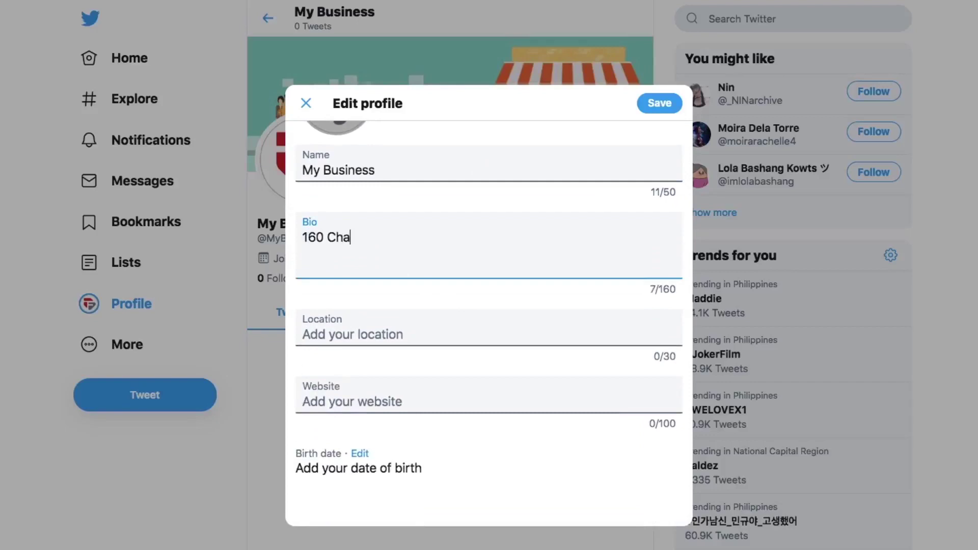
text(racters . .)
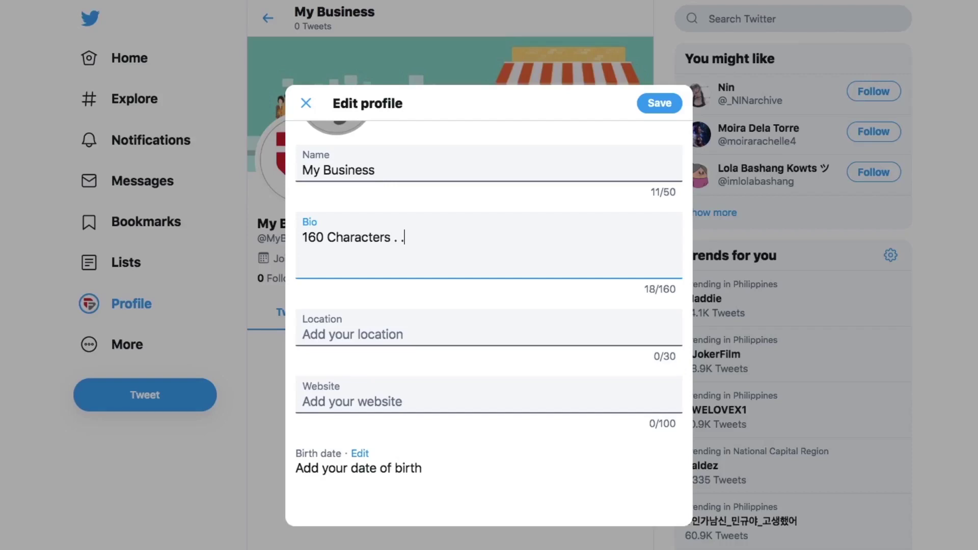
triple_click(489, 231)
text(Search )
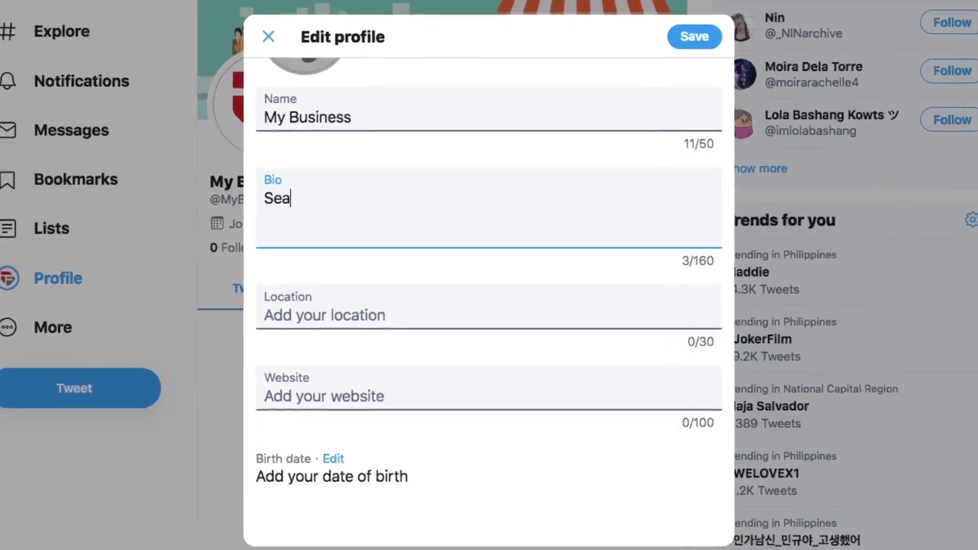
text(Engine Op)
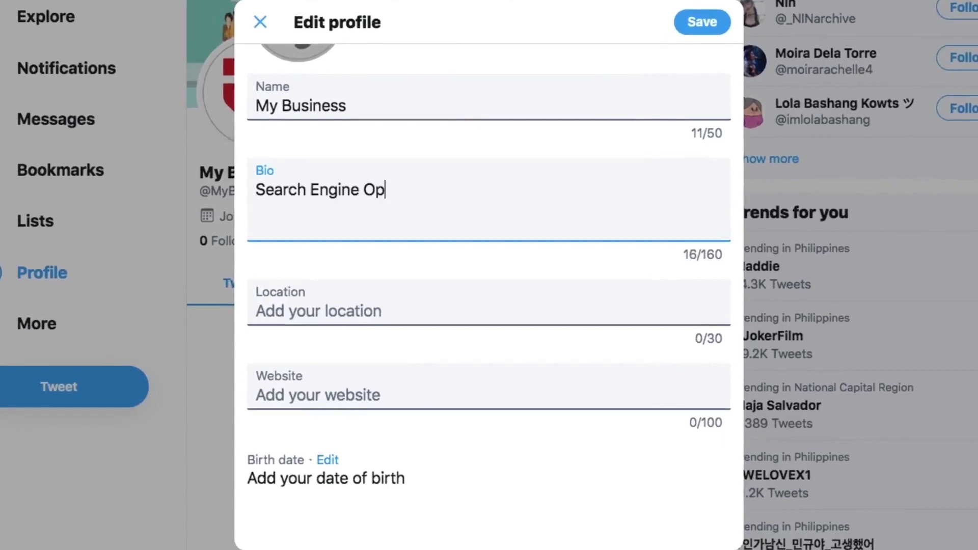
text(timization.  )
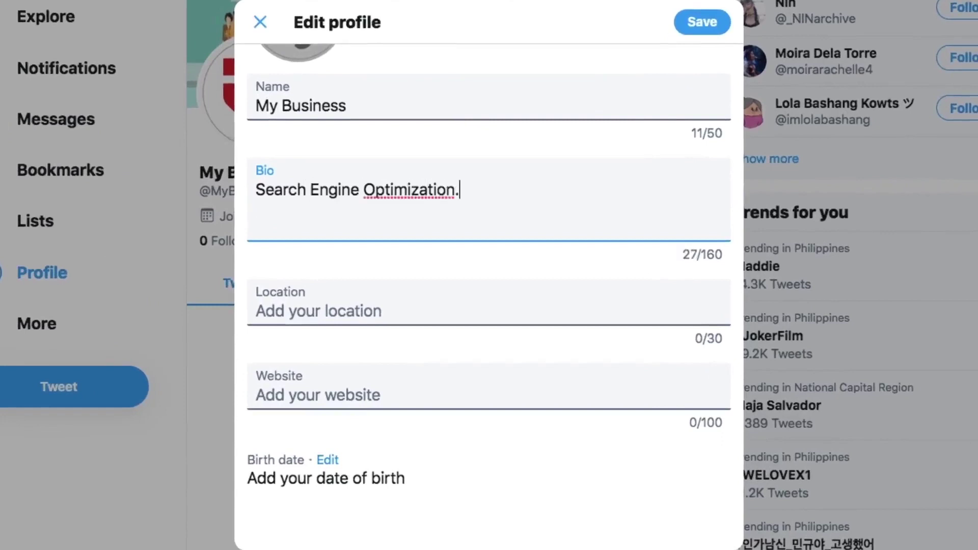
text(Twitter has it's)
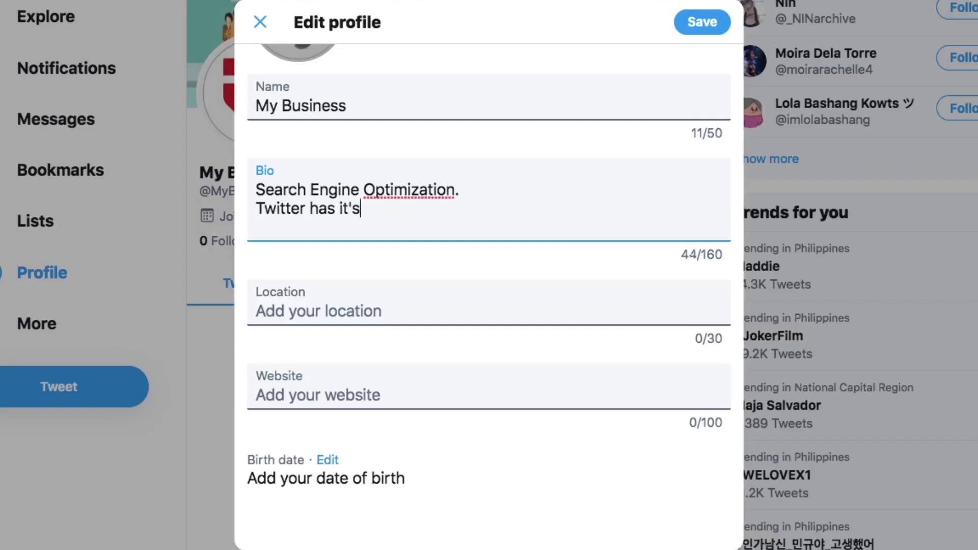
text( own SEO.)
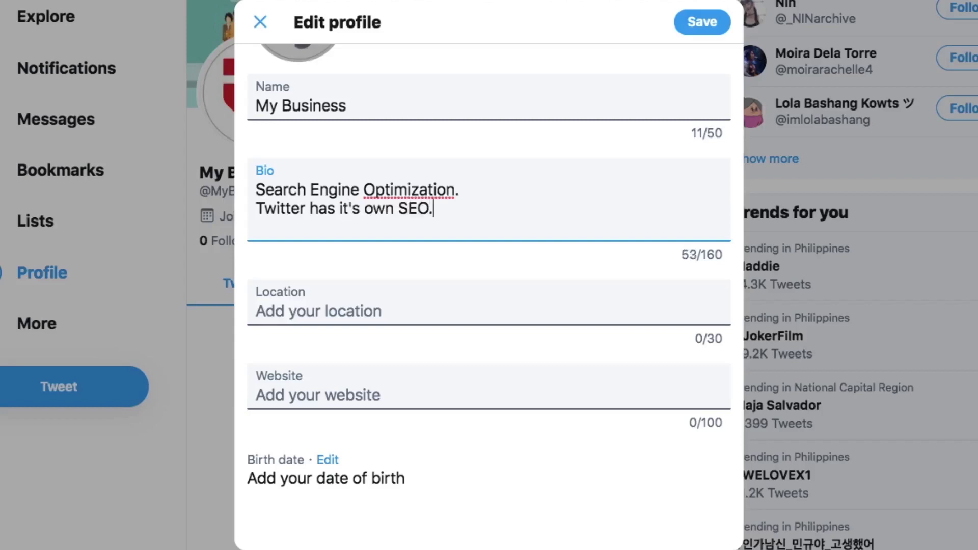
key(Return)
text(Use Keywords.)
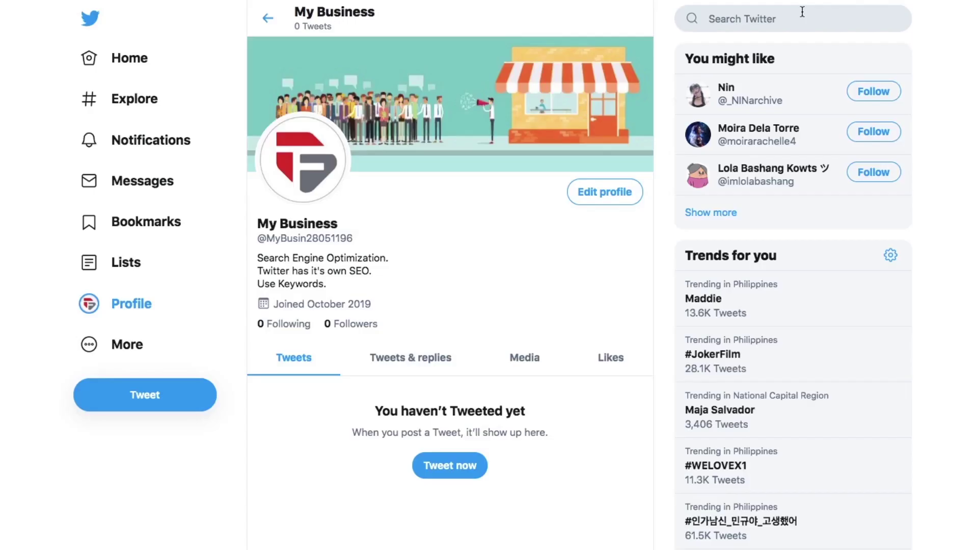
Step: Search Twitter for 'social media marketing' and browse all matching people accounts
click(797, 11)
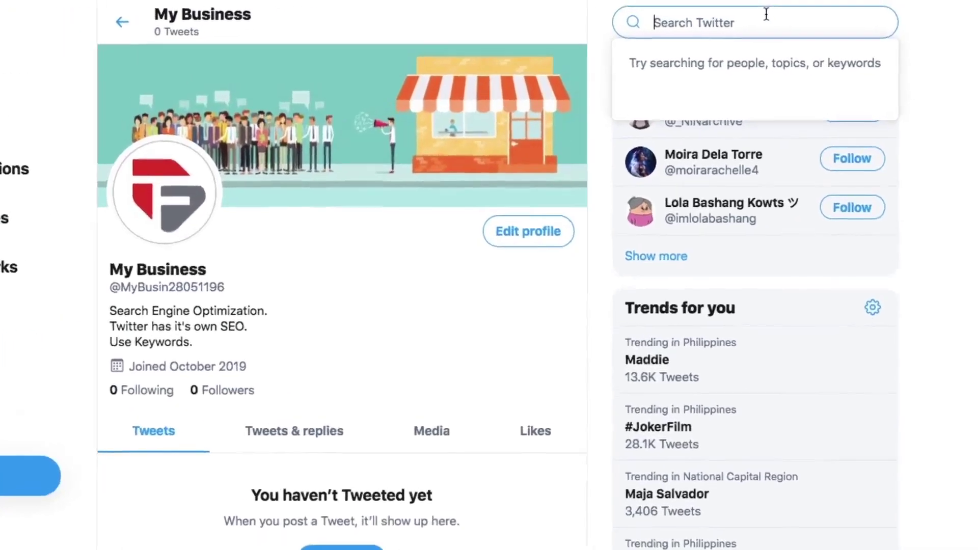
text(social media)
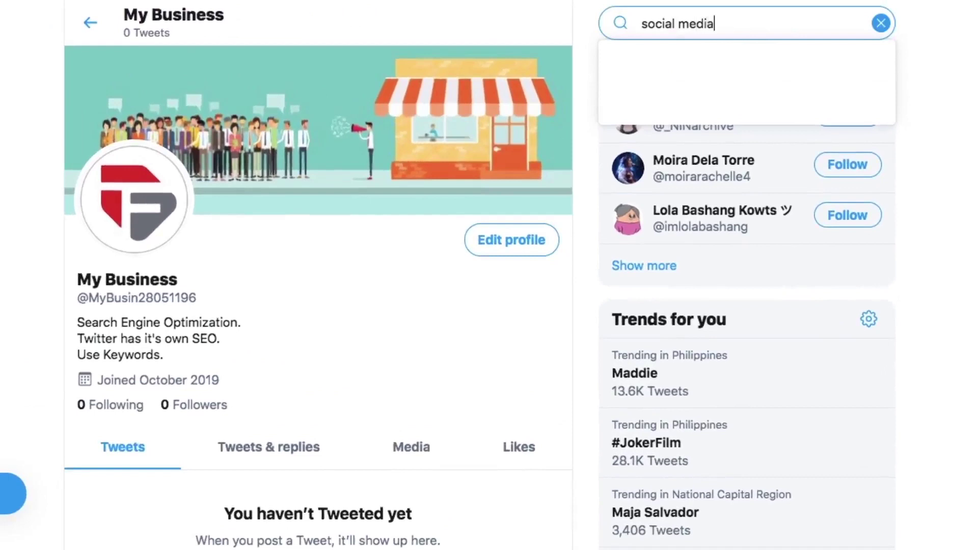
text( marketing)
key(Return)
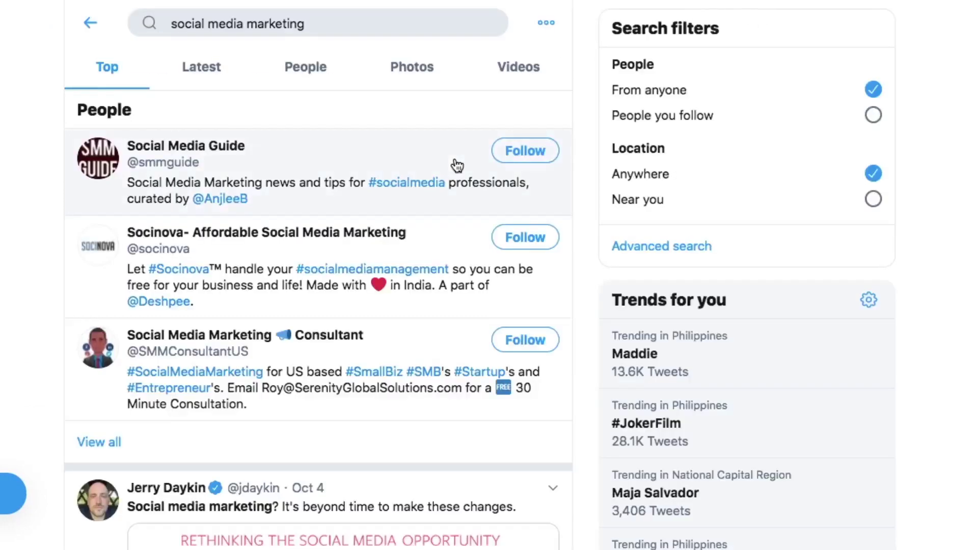
scroll(457, 166, down, 1)
scroll(457, 166, up, 2)
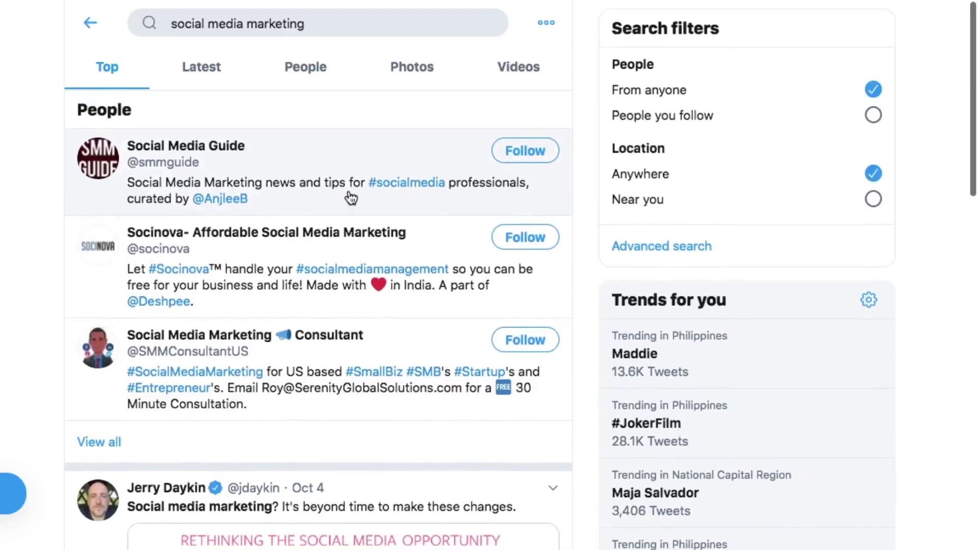
click(109, 442)
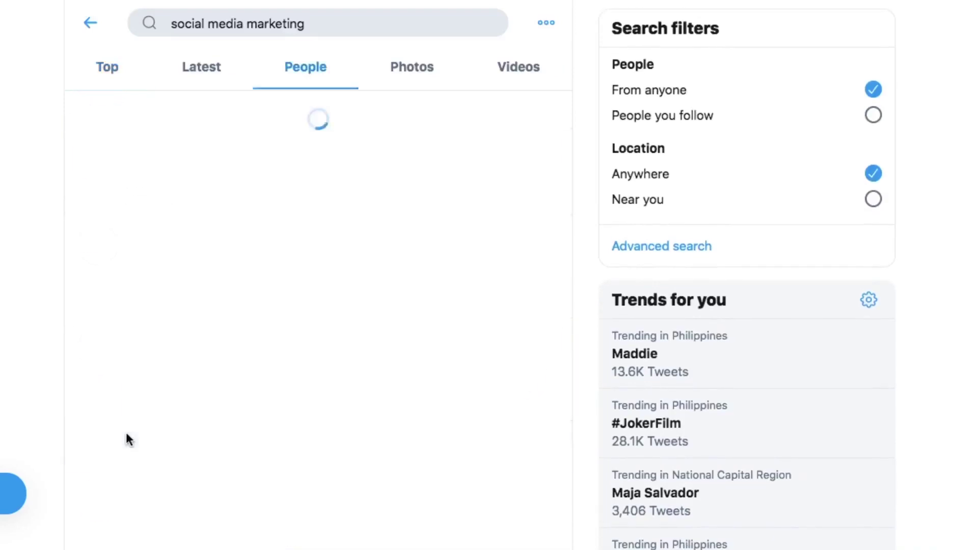
scroll(128, 441, down, 5)
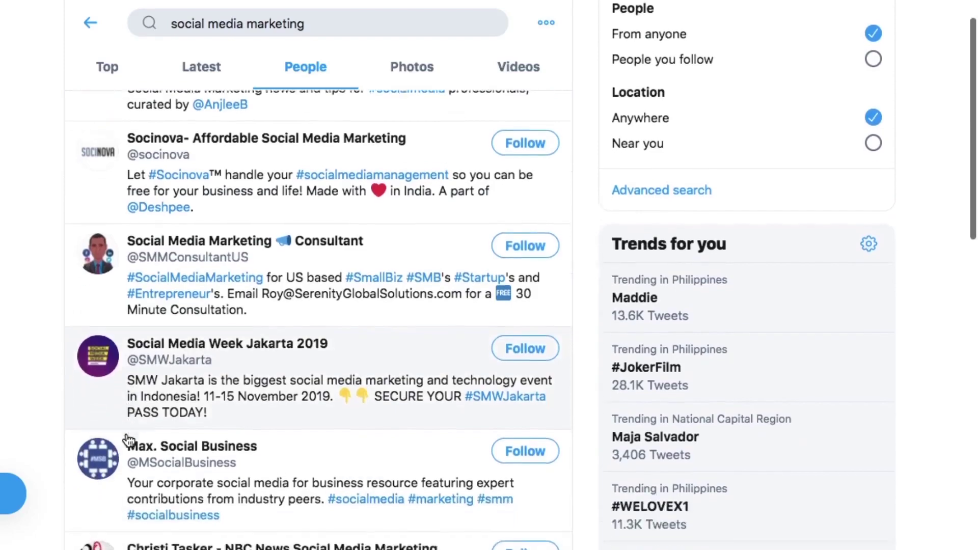
scroll(128, 441, down, 5)
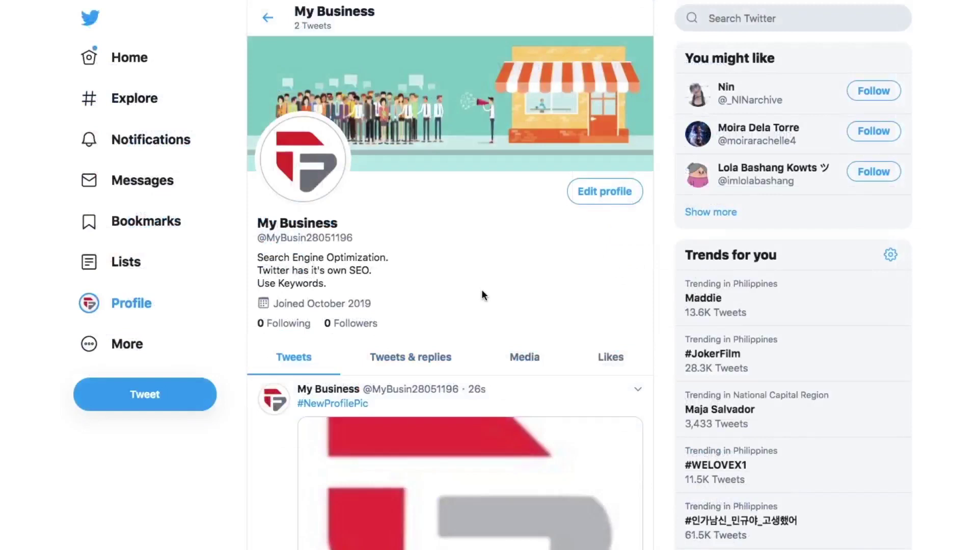
Step: Pin the 'Hello Twitter!' tweet so it sits above the #NewProfilePic tweet
scroll(483, 294, down, 3)
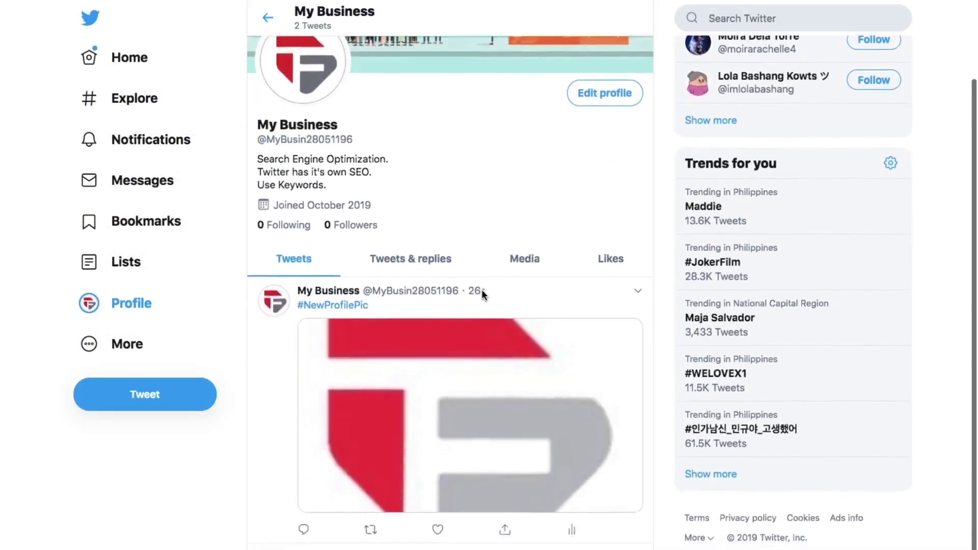
scroll(483, 294, down, 1)
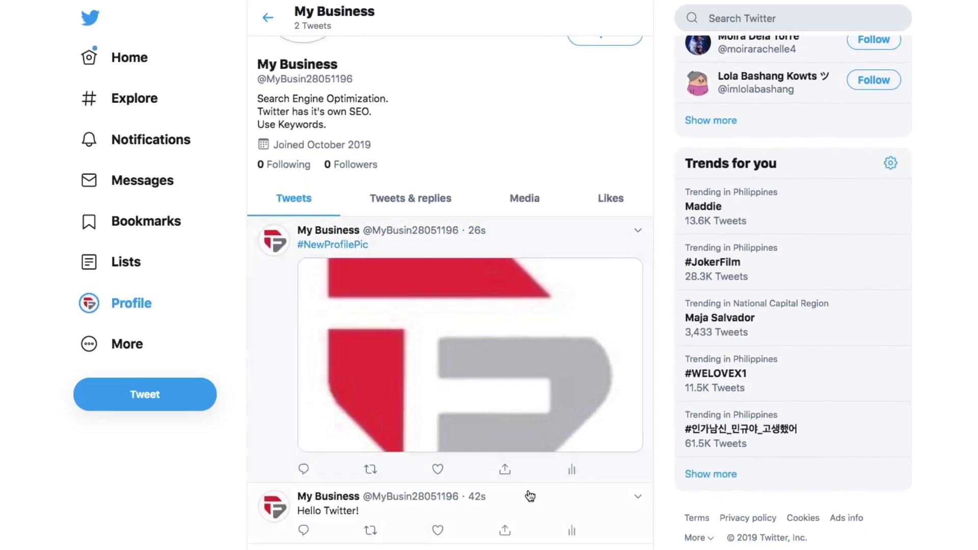
scroll(530, 506, up, 1)
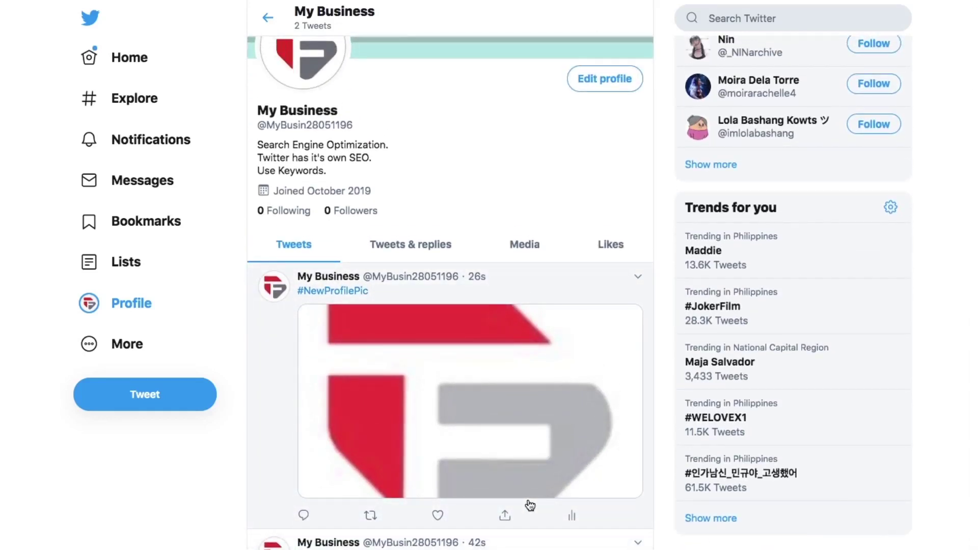
scroll(530, 505, down, 2)
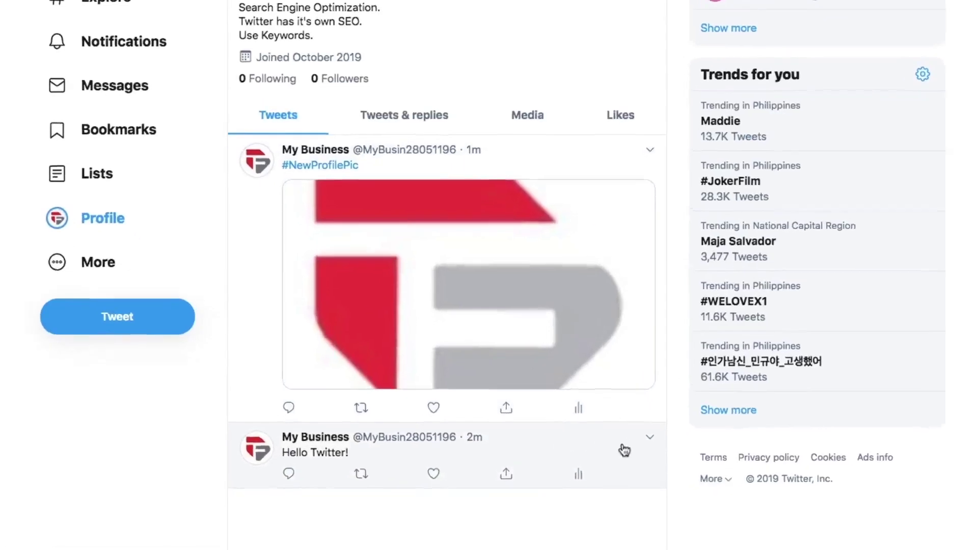
scroll(634, 437, down, 1)
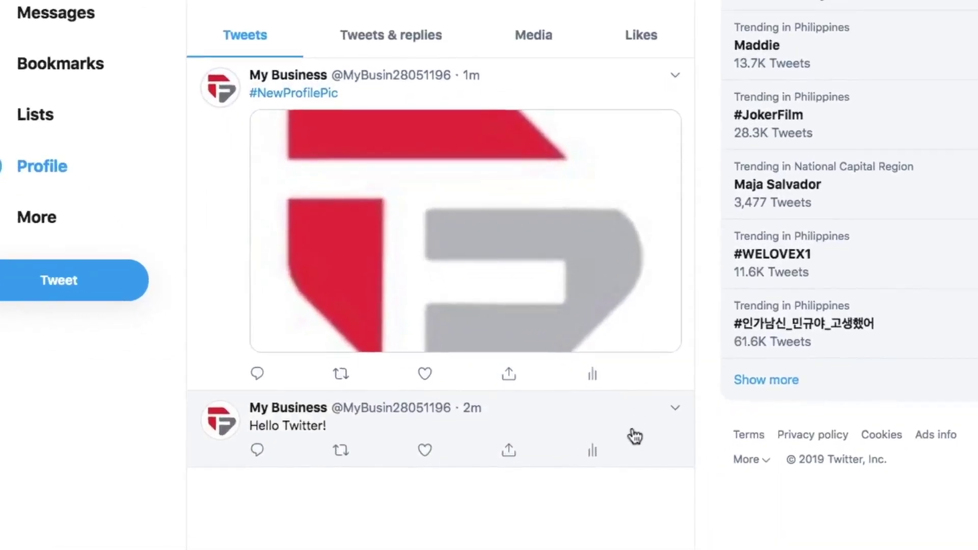
click(676, 415)
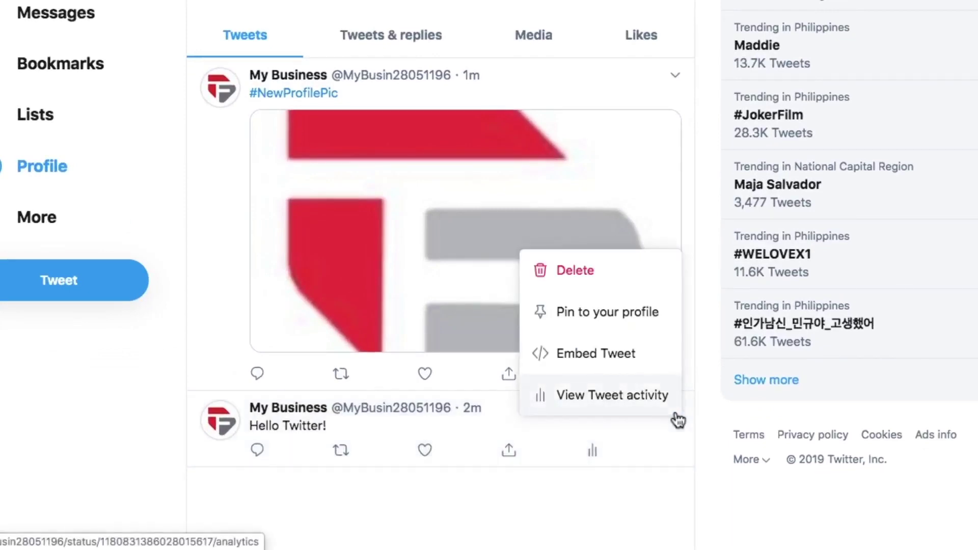
click(652, 322)
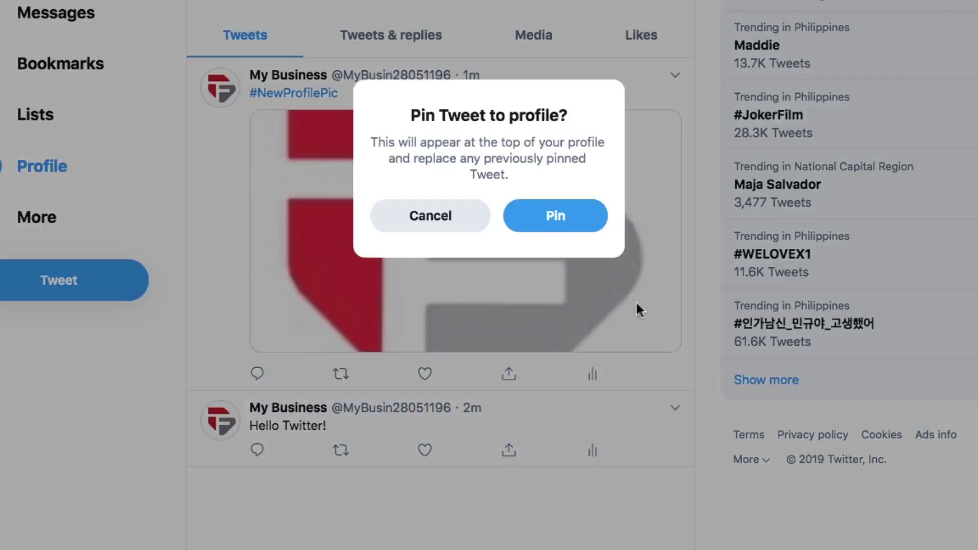
click(583, 234)
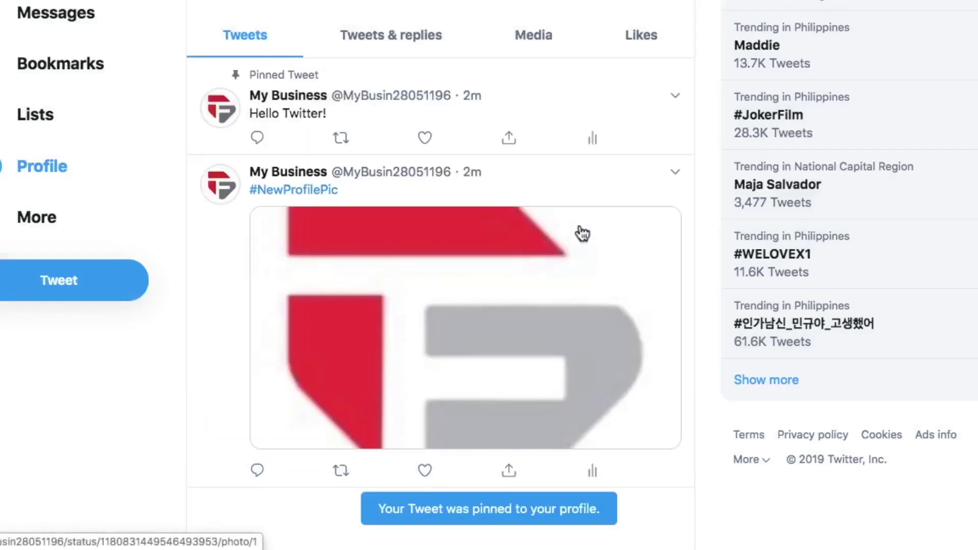
scroll(583, 233, up, 5)
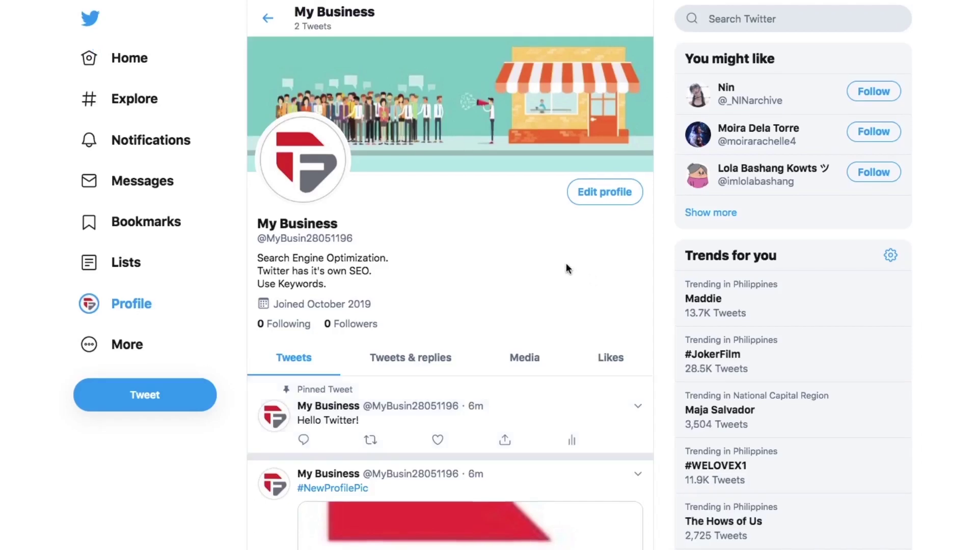
Step: Change the display accent colour to pink, keeping the Default background
click(606, 194)
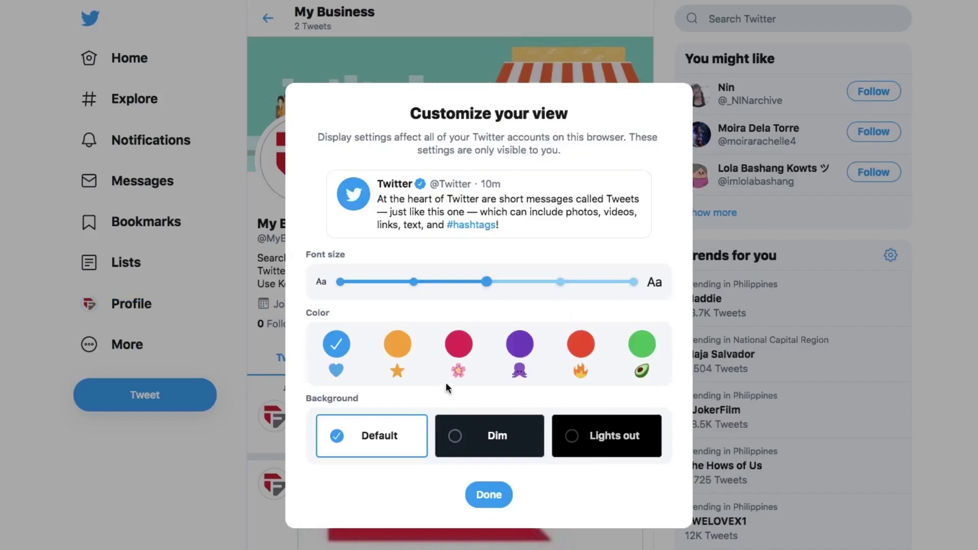
click(402, 350)
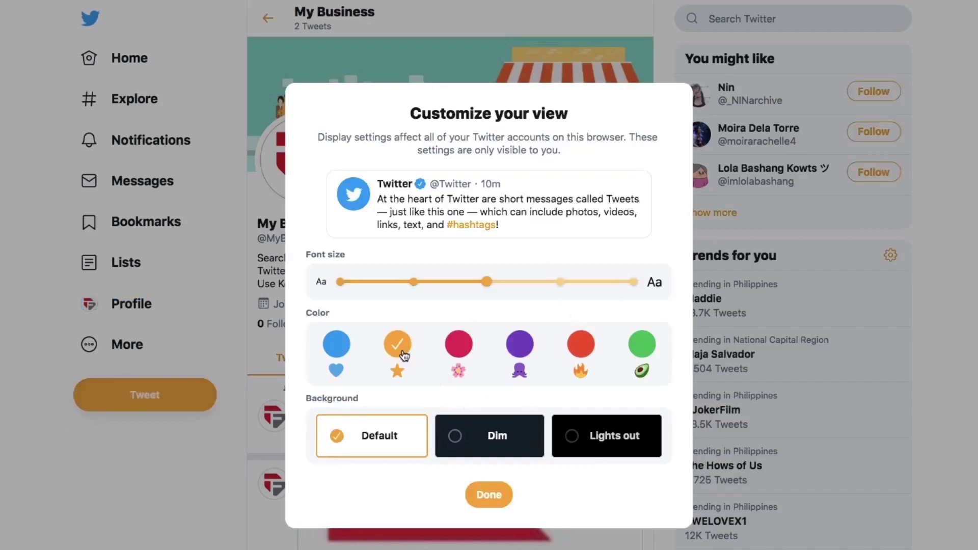
click(447, 351)
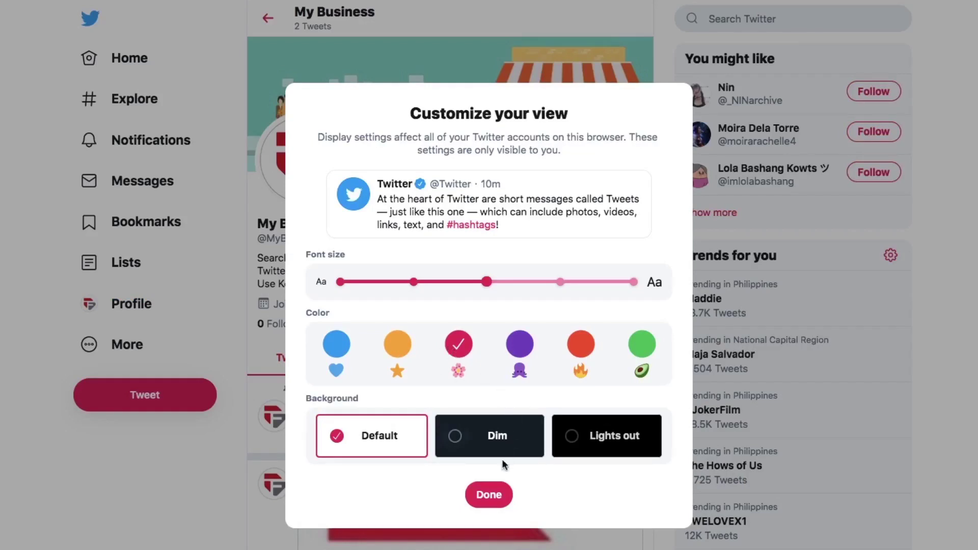
click(497, 494)
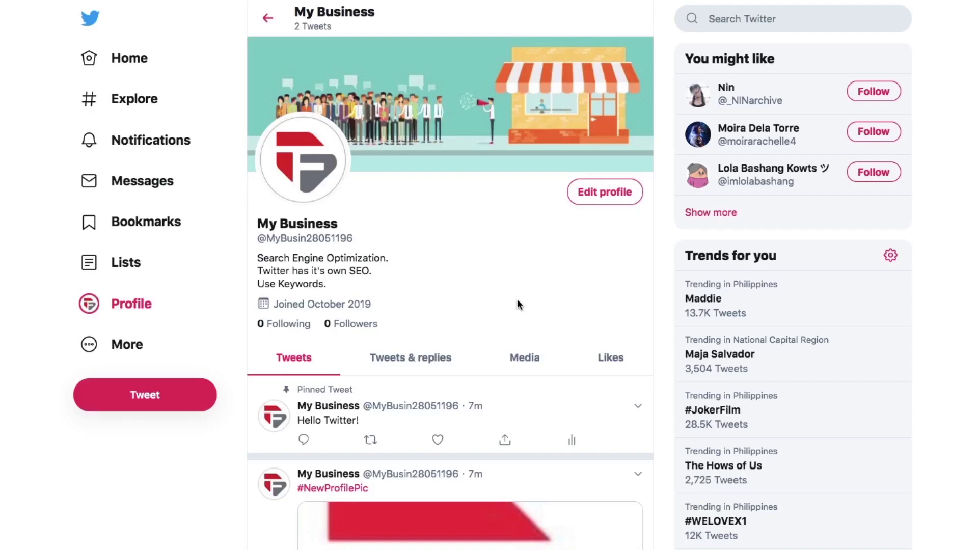
Step: Compose a tweet listing Header., Profile Picture., Bio., Pinned Tweet., ending 'They all work together.'
text(nHeader.)
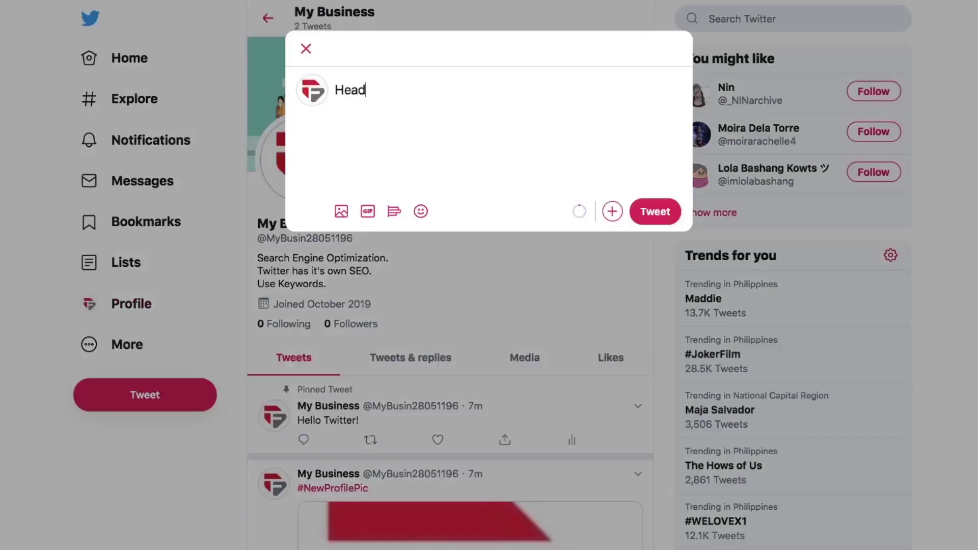
key(Return)
text(Profile Picture.)
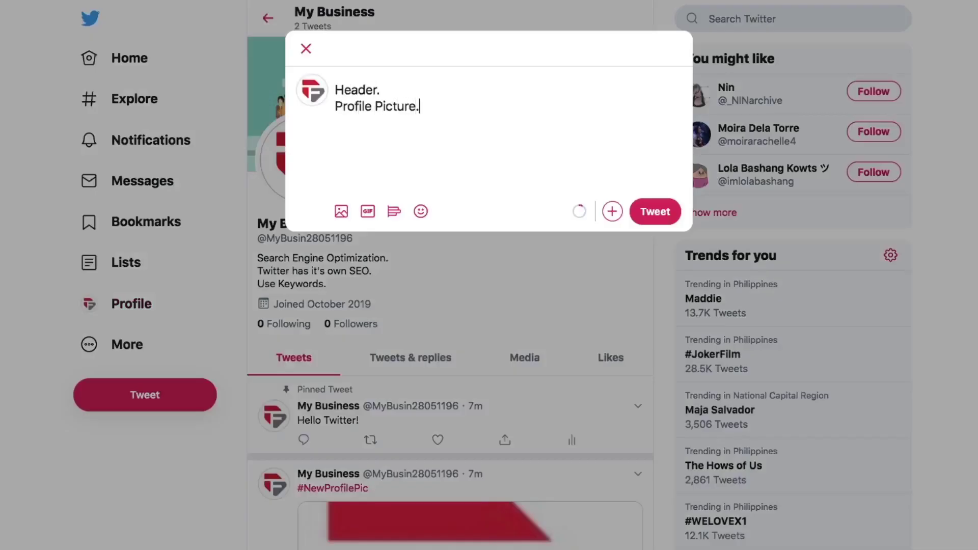
key(Return)
text(Bio.)
key(Return)
text(Pinned Tweet.)
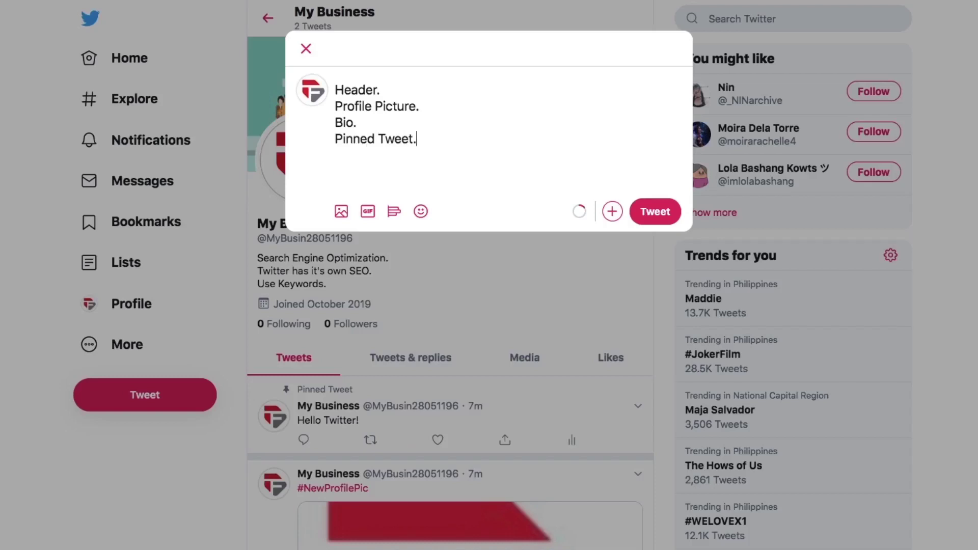
key(Return)
key(Return)
text(They all work together.)
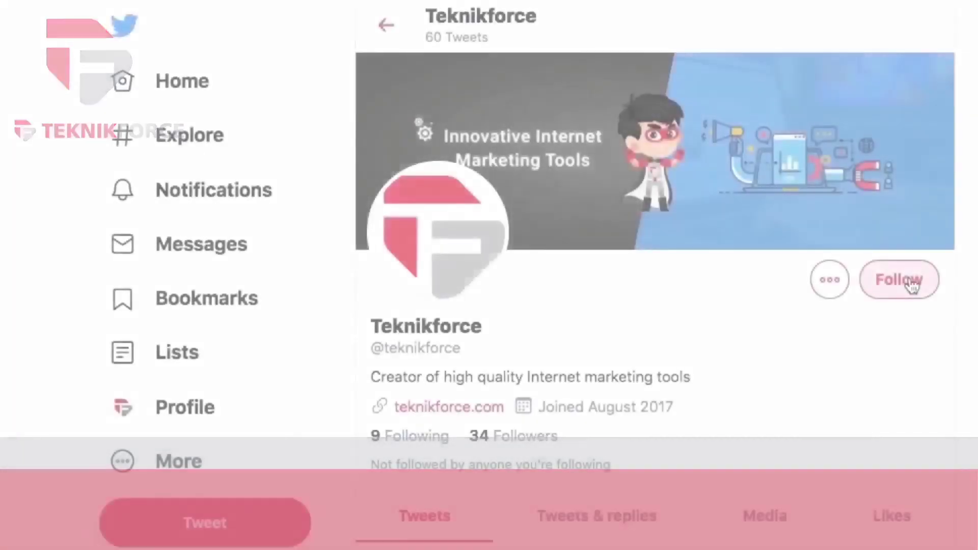
Step: Follow the Teknikforce account from its profile page
click(911, 284)
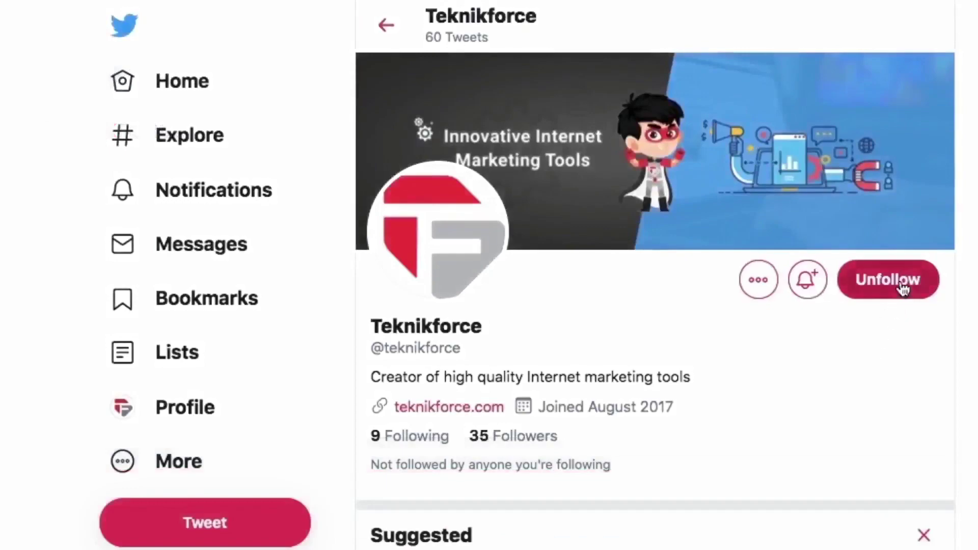
Step: Unfollow Teknikforce, then follow suggested accounts including Better Marketing, Discord Bots and Chatbots Journal
click(871, 283)
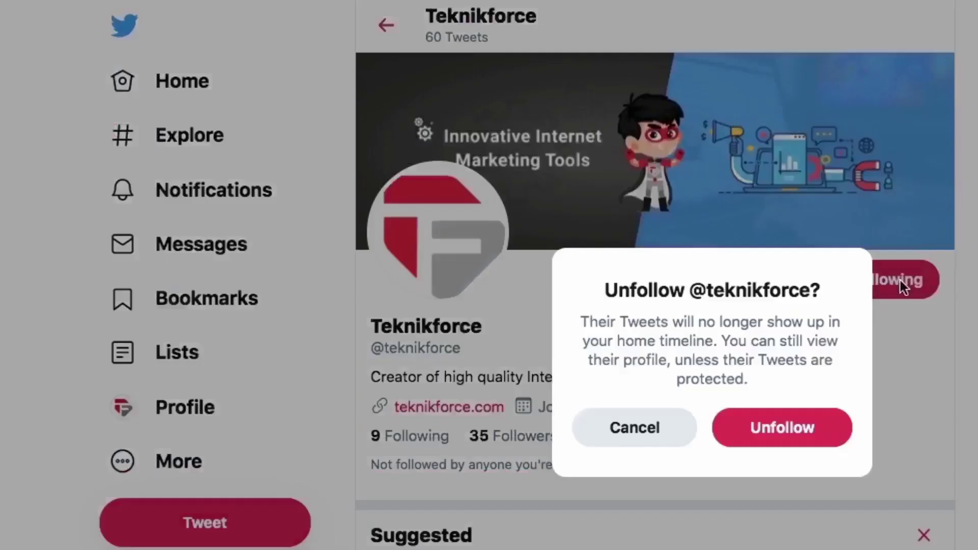
click(819, 433)
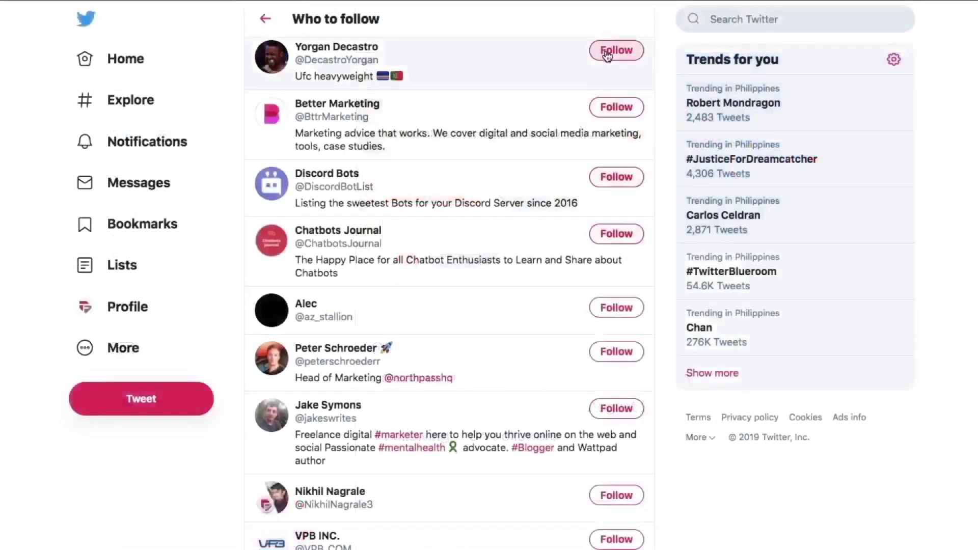
click(608, 55)
click(611, 108)
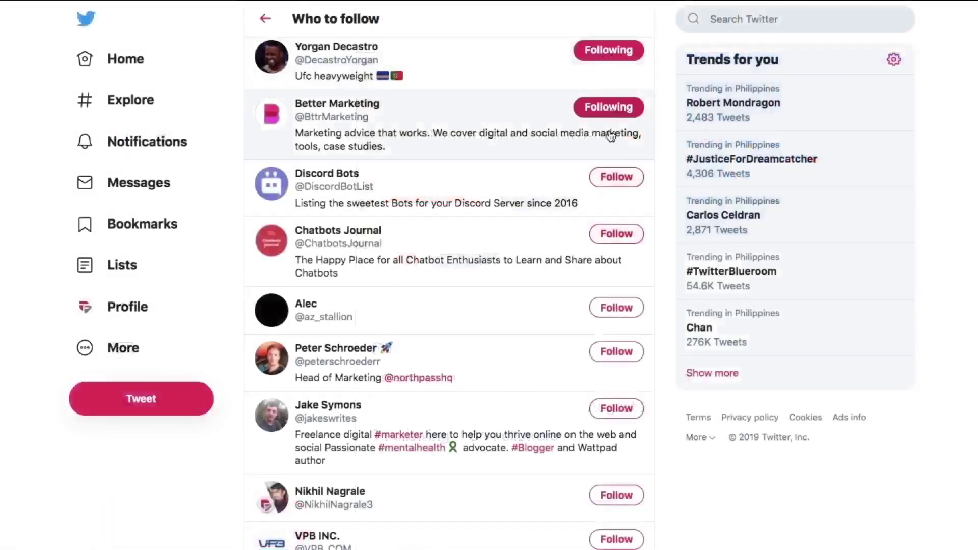
click(616, 177)
click(616, 233)
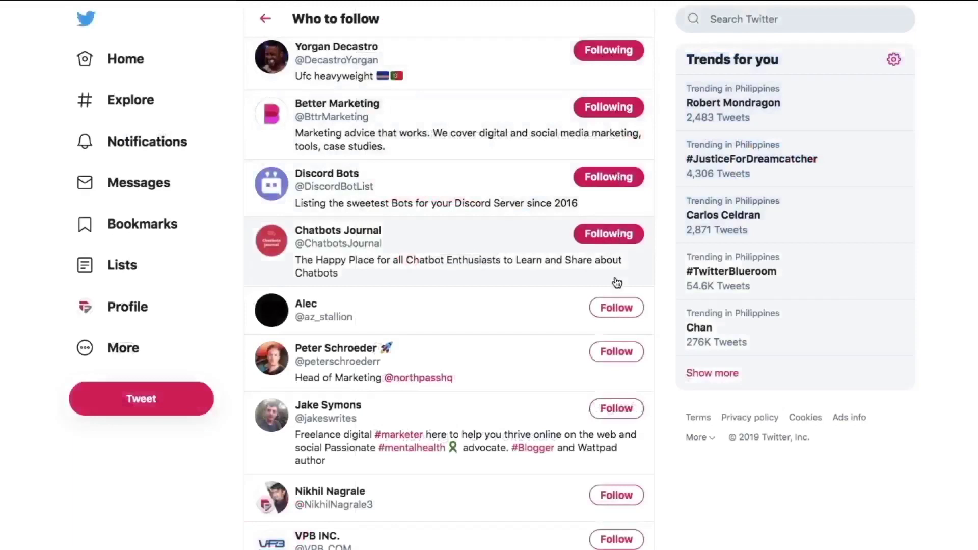
Step: Follow more suggestions: a head of marketing, a freelance digital marketer, VPB INC., and a strategy consultant
click(617, 308)
click(616, 352)
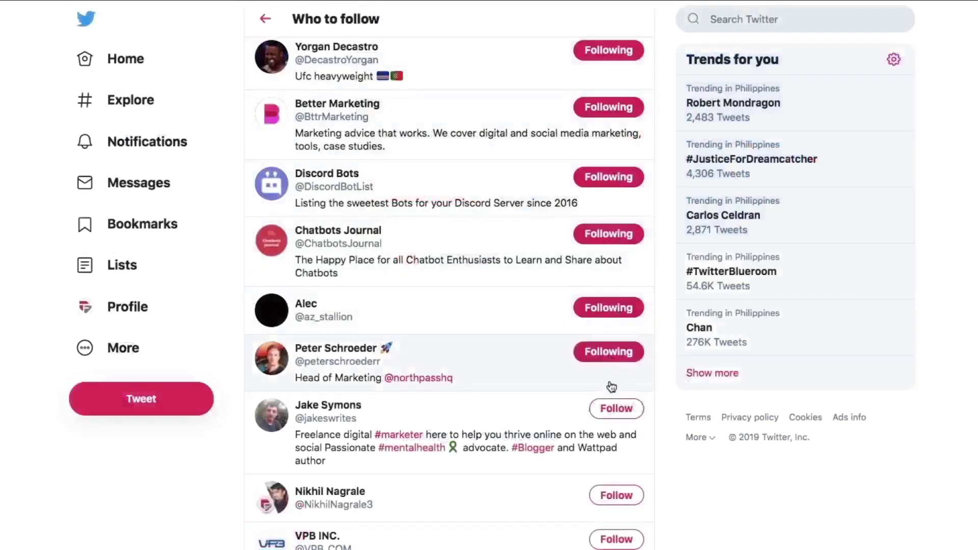
click(614, 408)
scroll(611, 408, down, 3)
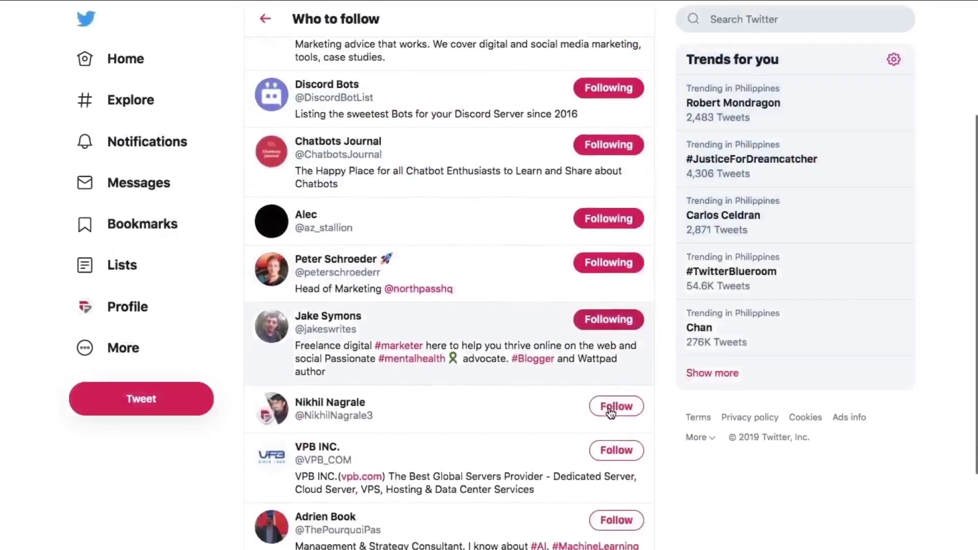
click(611, 407)
click(611, 451)
scroll(610, 453, down, 1)
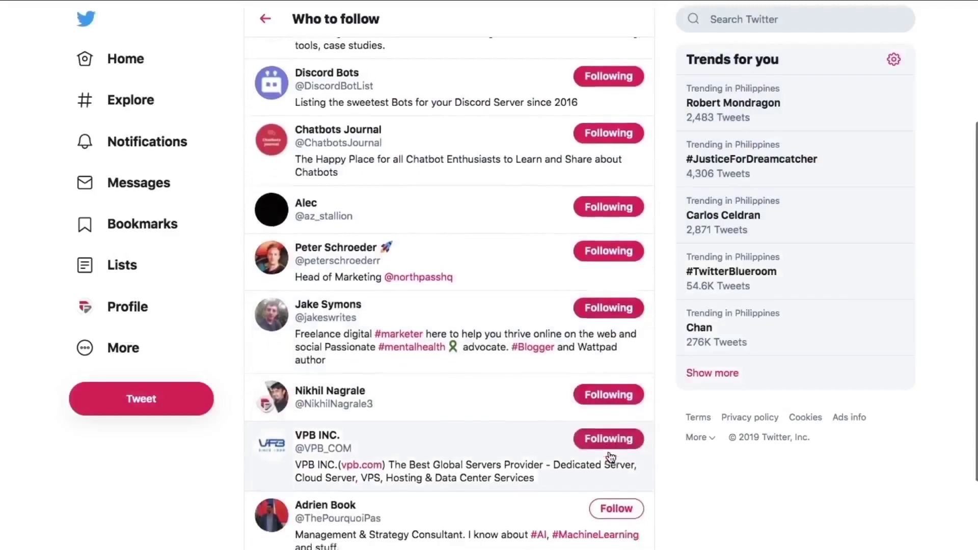
scroll(610, 455, down, 4)
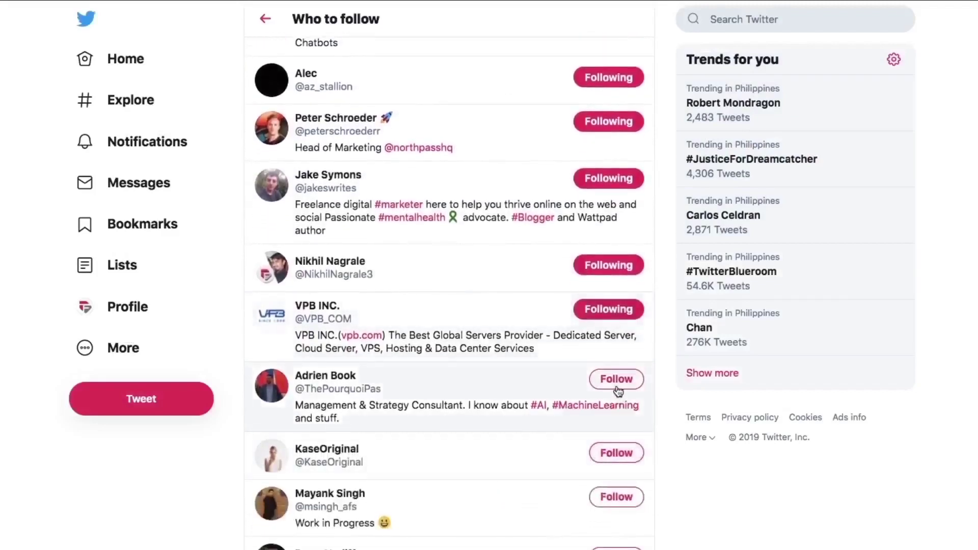
click(617, 390)
click(617, 453)
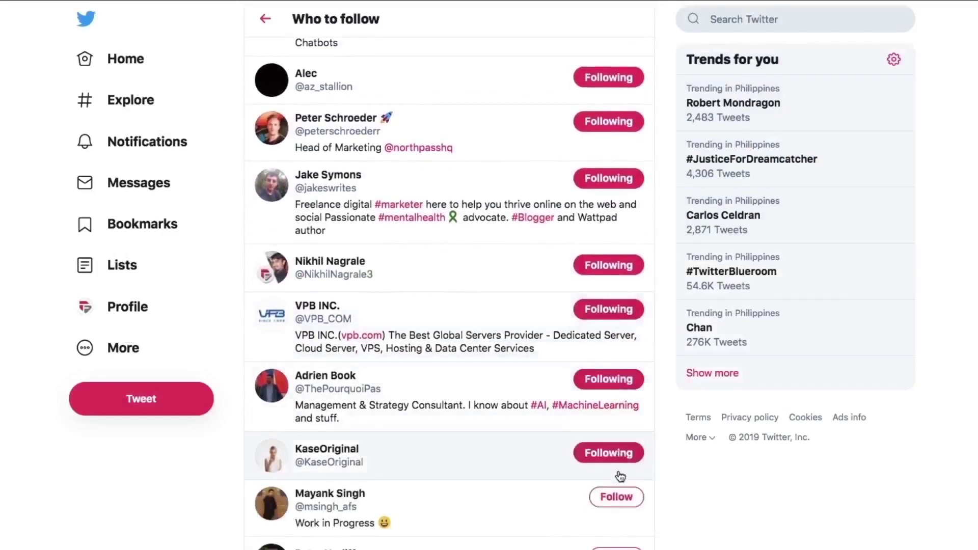
click(618, 498)
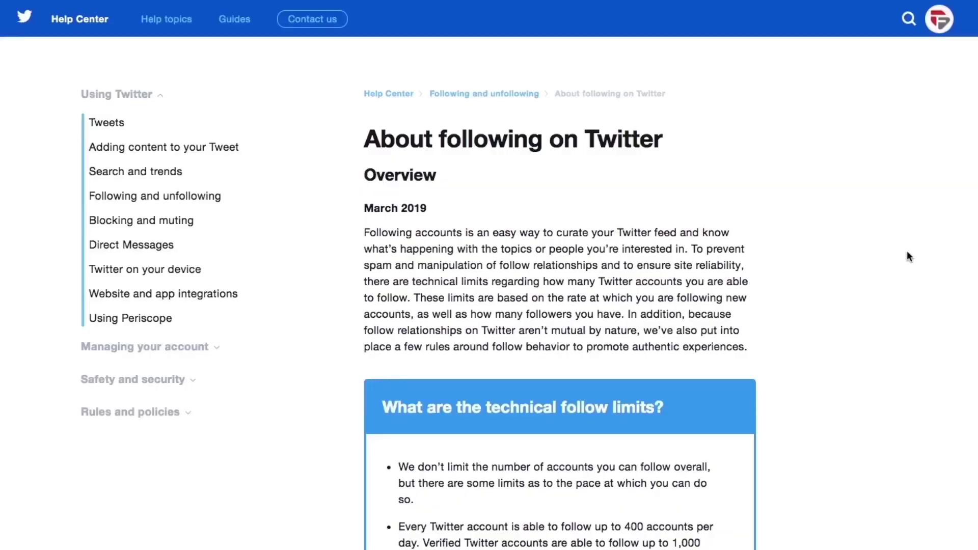
scroll(907, 254, down, 3)
scroll(908, 253, down, 3)
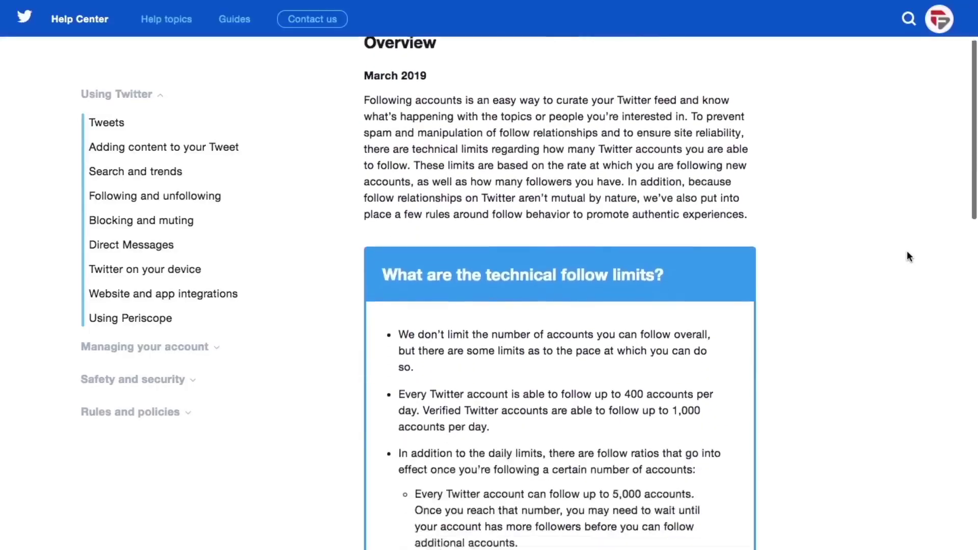
scroll(908, 253, down, 2)
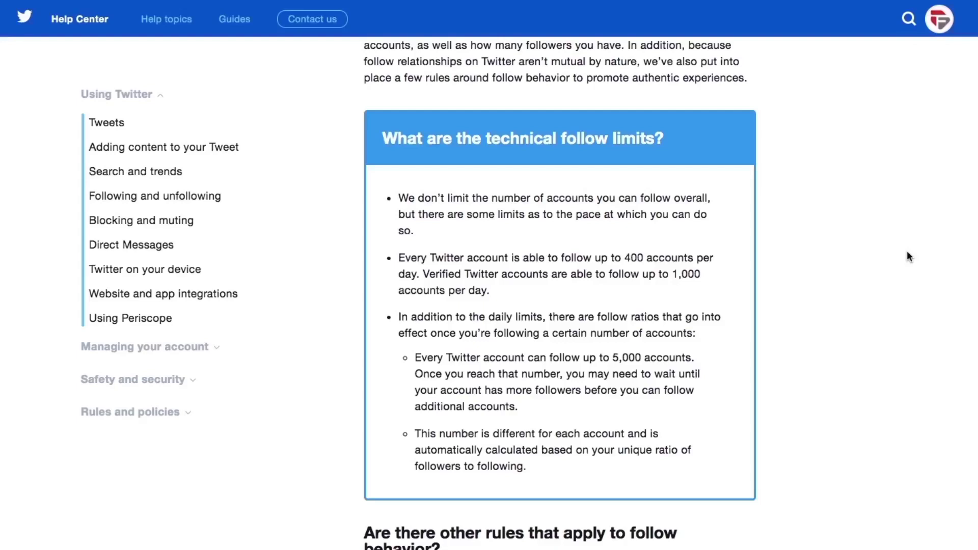
scroll(908, 253, down, 3)
scroll(910, 256, down, 5)
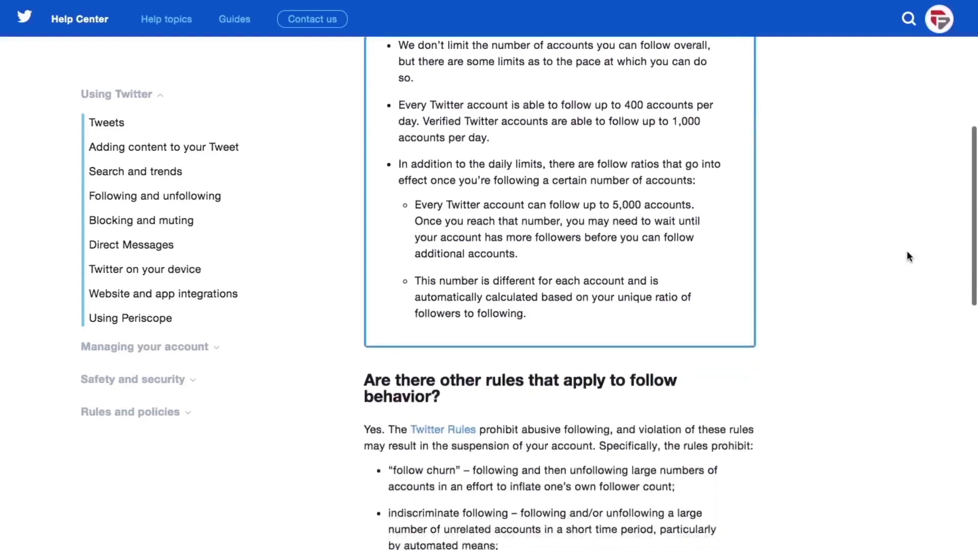
scroll(910, 253, down, 5)
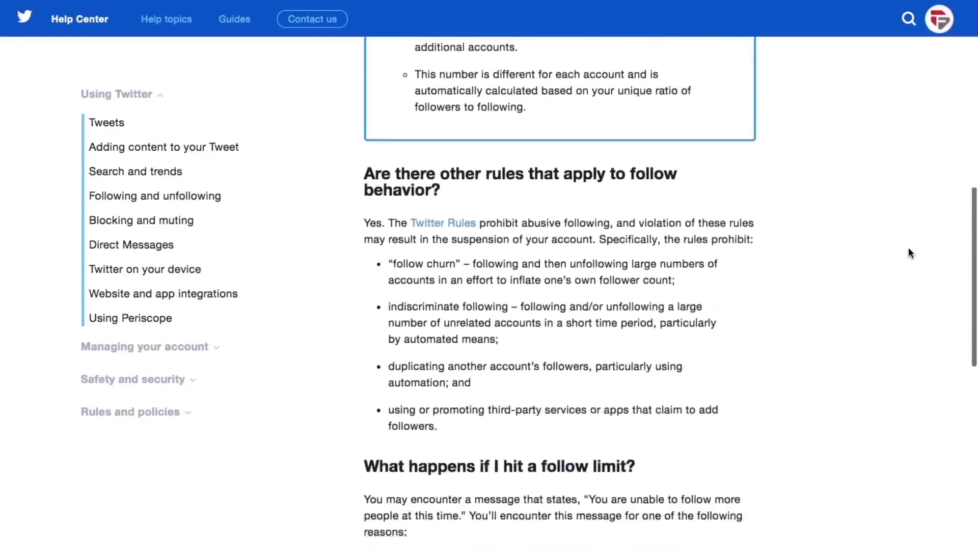
scroll(909, 254, down, 1)
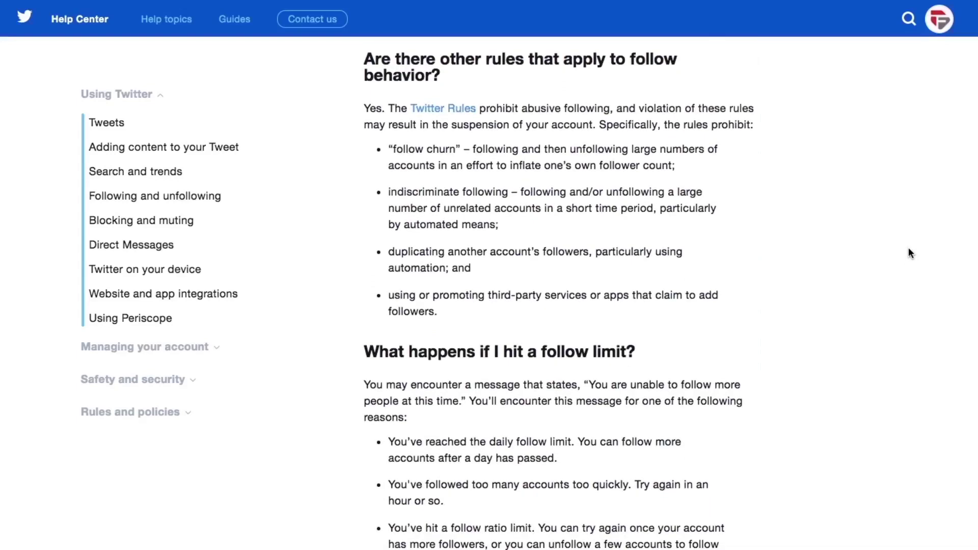
scroll(910, 254, down, 3)
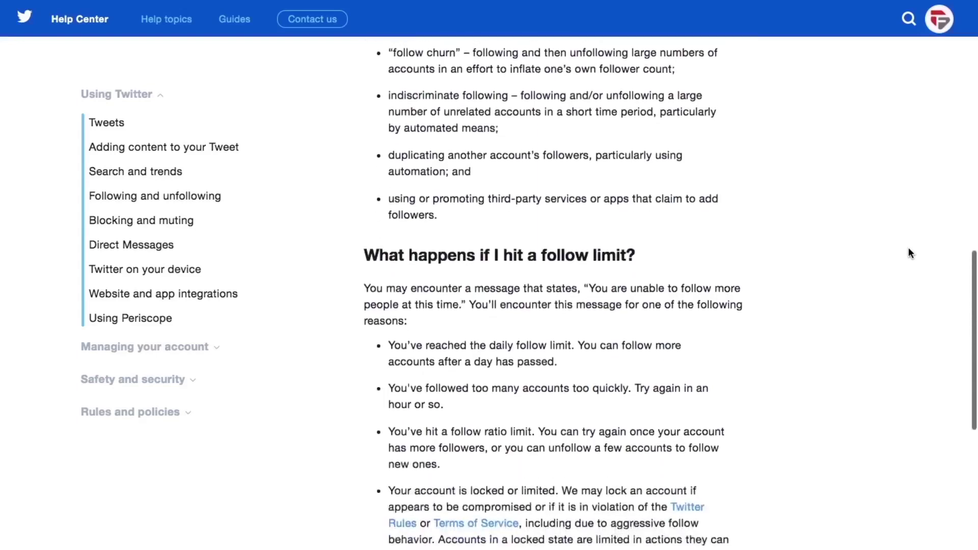
scroll(910, 253, down, 3)
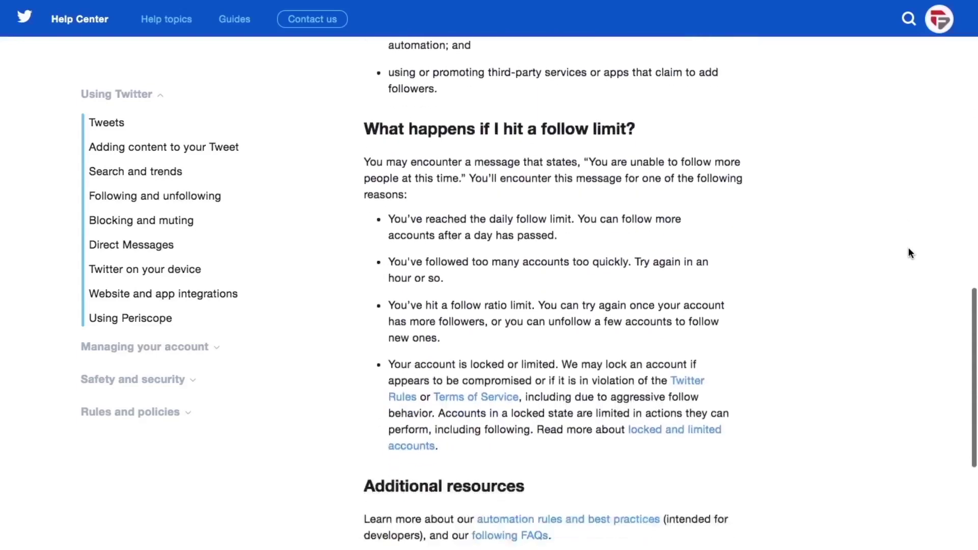
scroll(910, 254, up, 1)
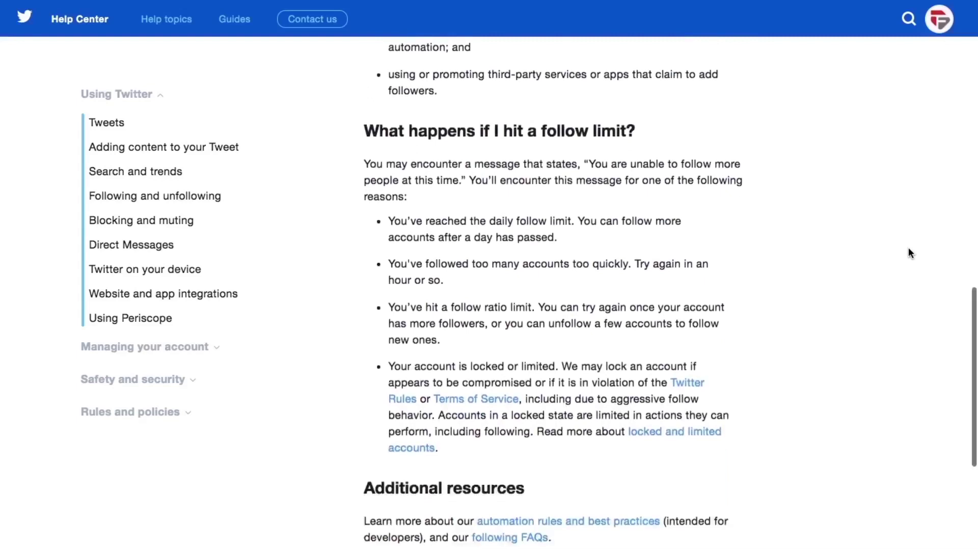
scroll(910, 254, up, 2)
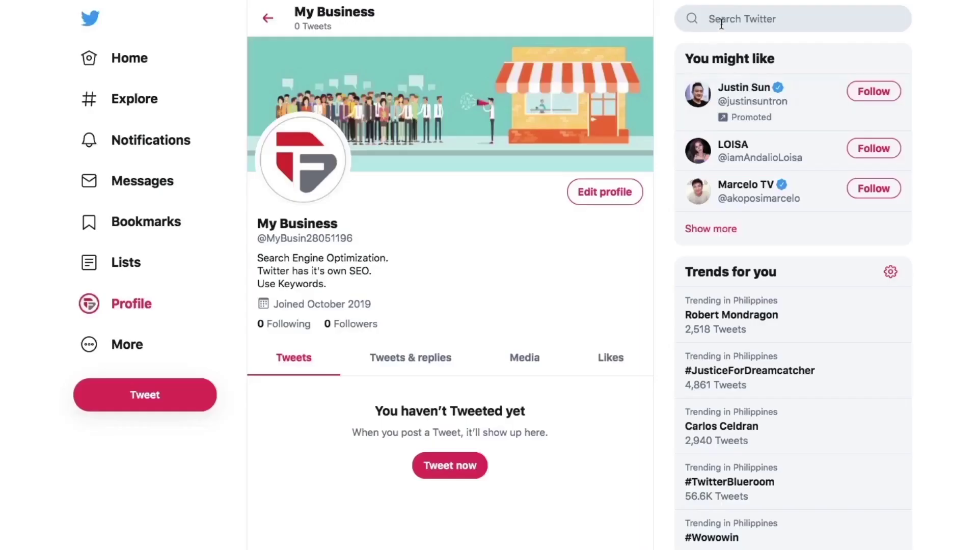
Step: Search 'LarryKim' and follow the verified MobileMonkey CEO's account
click(721, 20)
text(LarryKim)
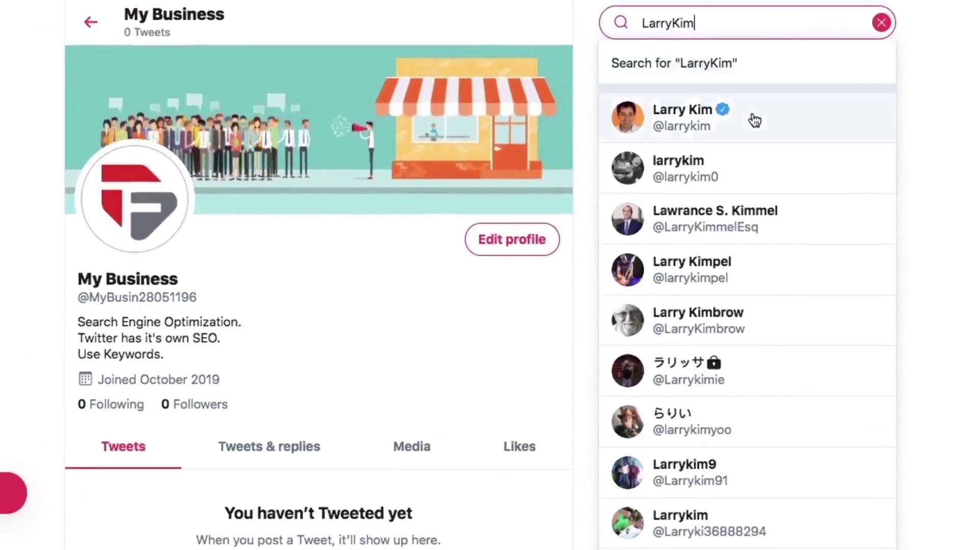
click(755, 120)
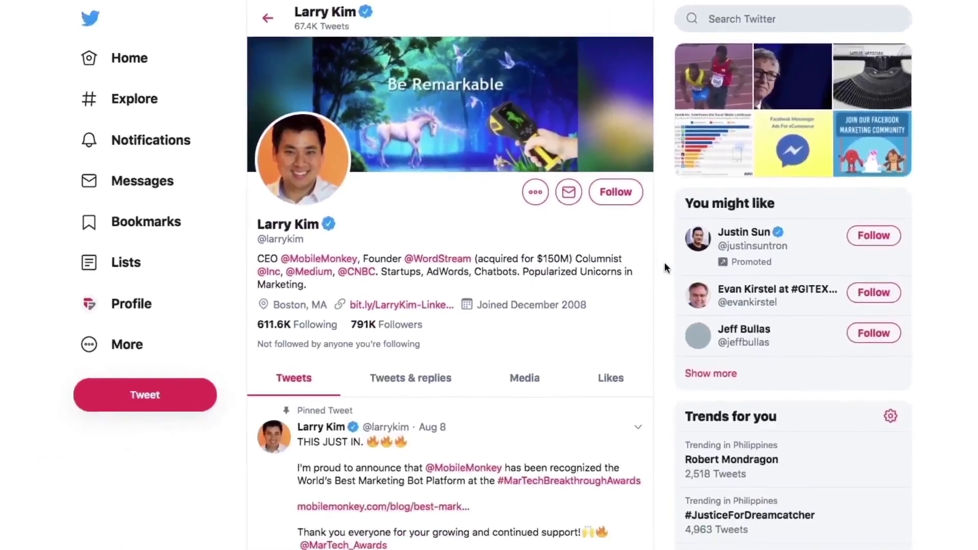
scroll(595, 320, down, 1)
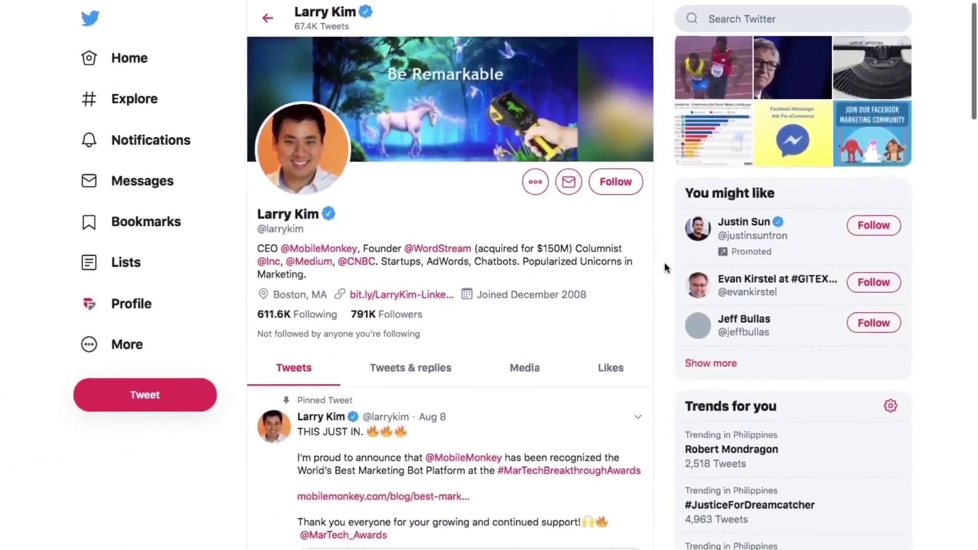
click(616, 174)
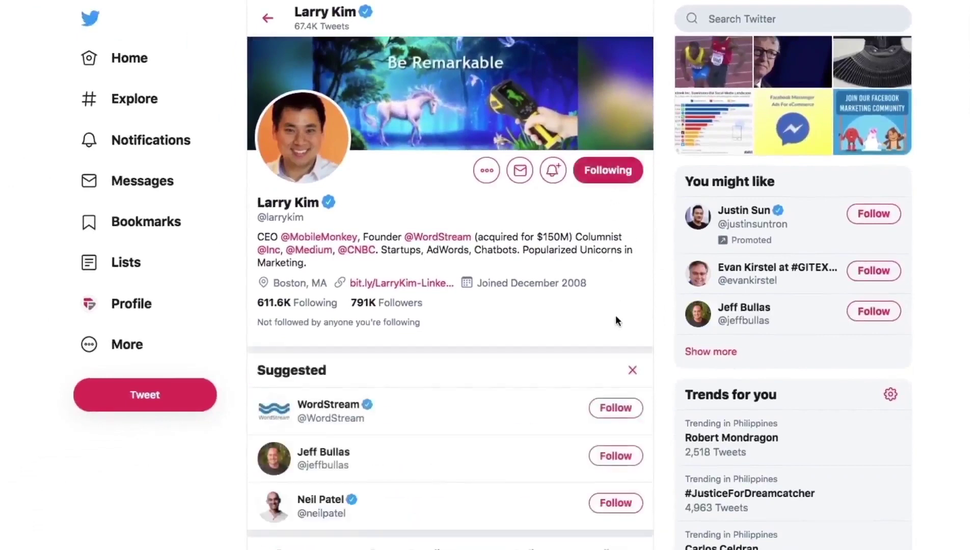
Step: Open his pinned MarTech award tweet, then return to his profile timeline
scroll(617, 320, down, 1)
scroll(616, 318, down, 5)
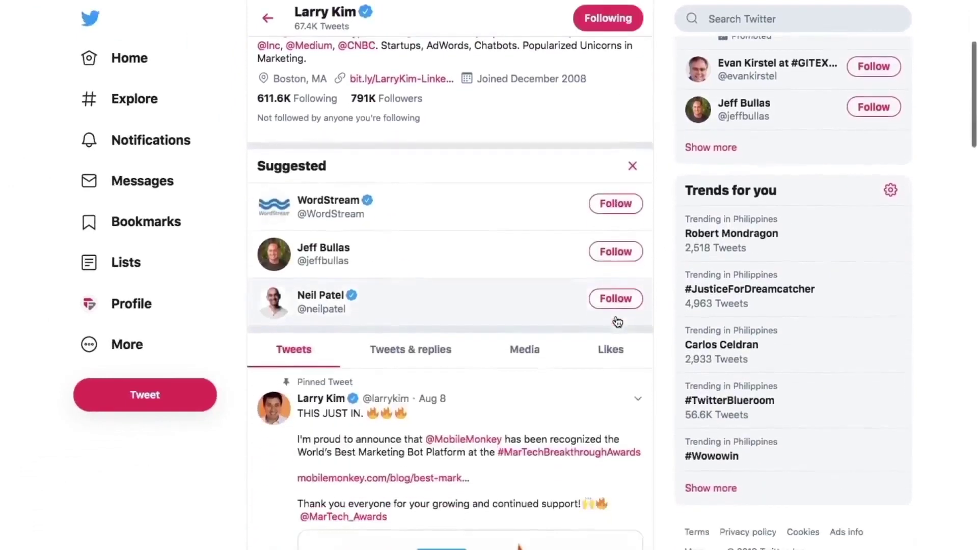
scroll(617, 322, down, 4)
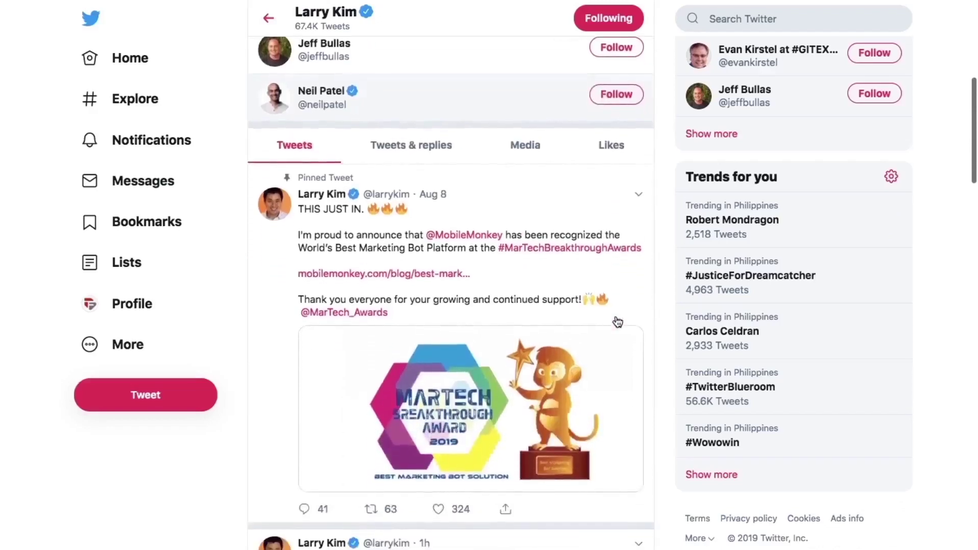
scroll(618, 322, down, 1)
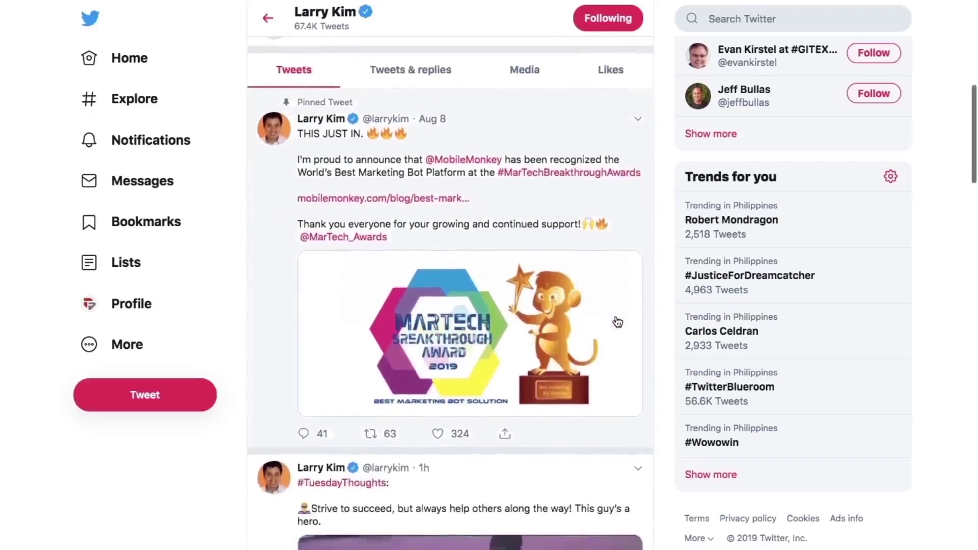
click(618, 448)
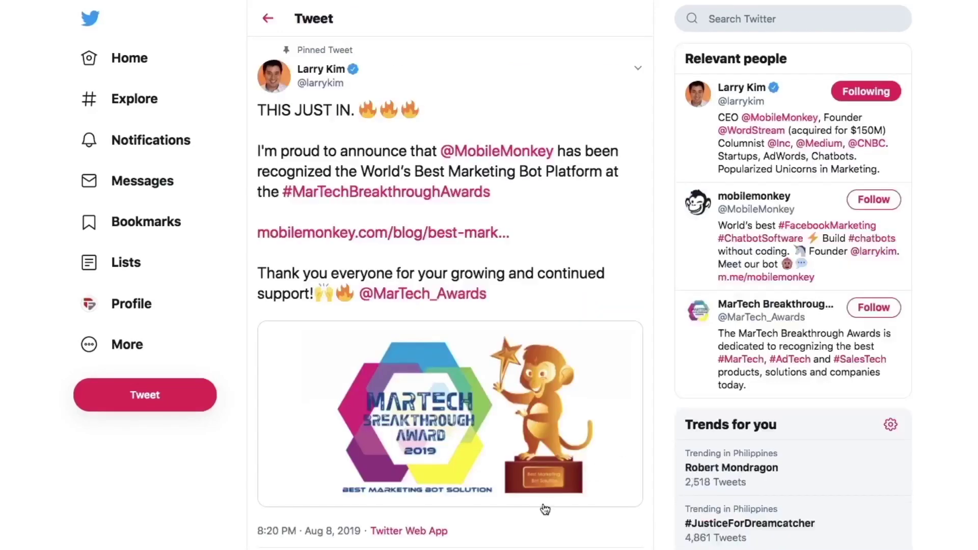
click(267, 17)
scroll(276, 354, down, 4)
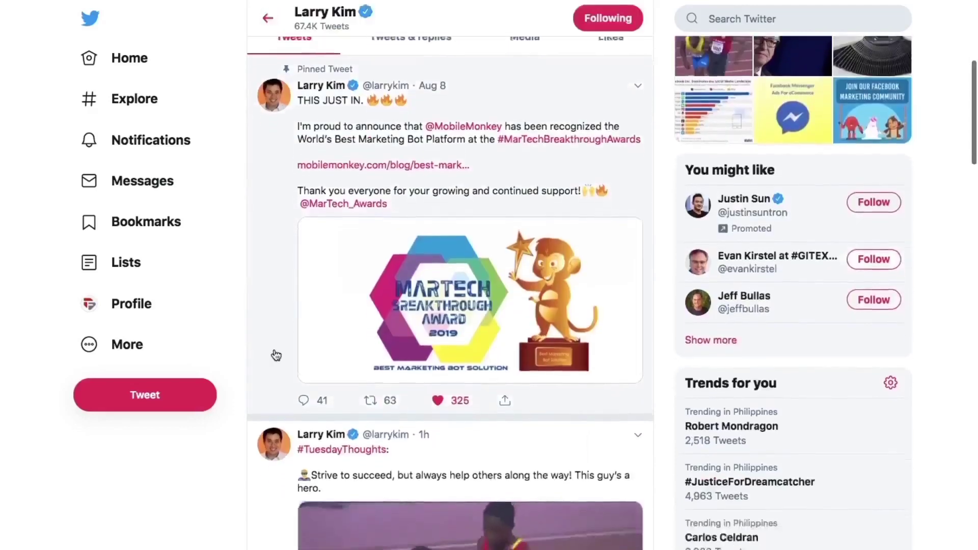
scroll(277, 354, down, 2)
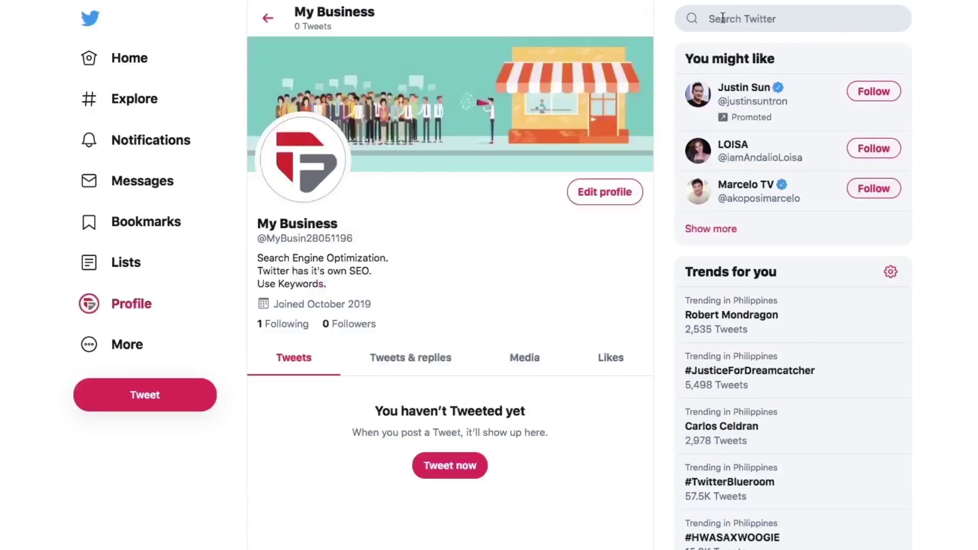
Step: Search 'soniasimone' and follow the copyblogger co-founder, dismissing the suggested accounts list
click(723, 18)
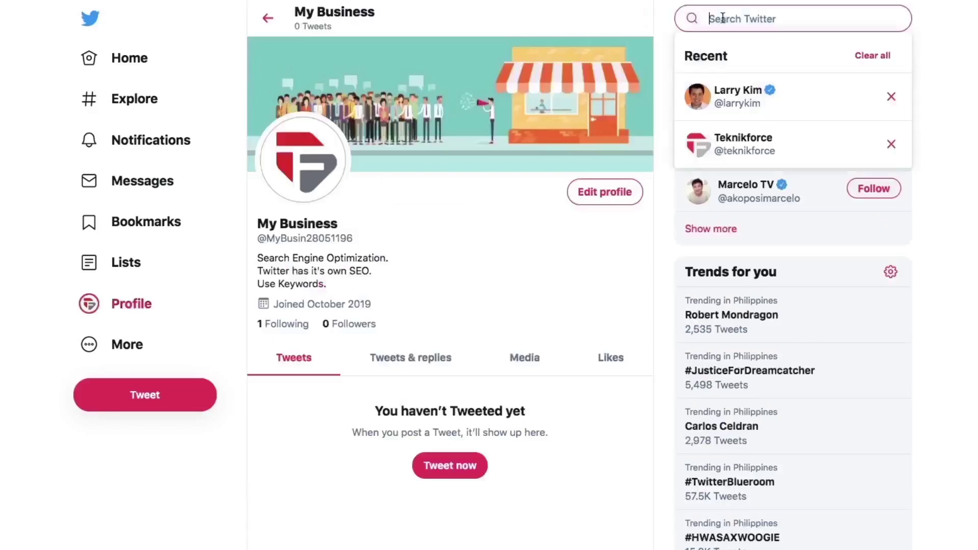
text(soniasimone)
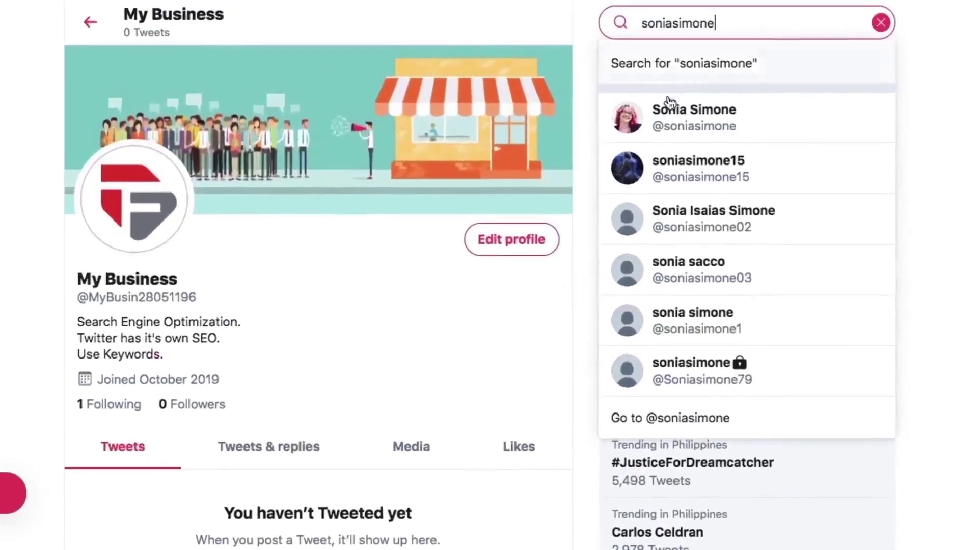
click(669, 120)
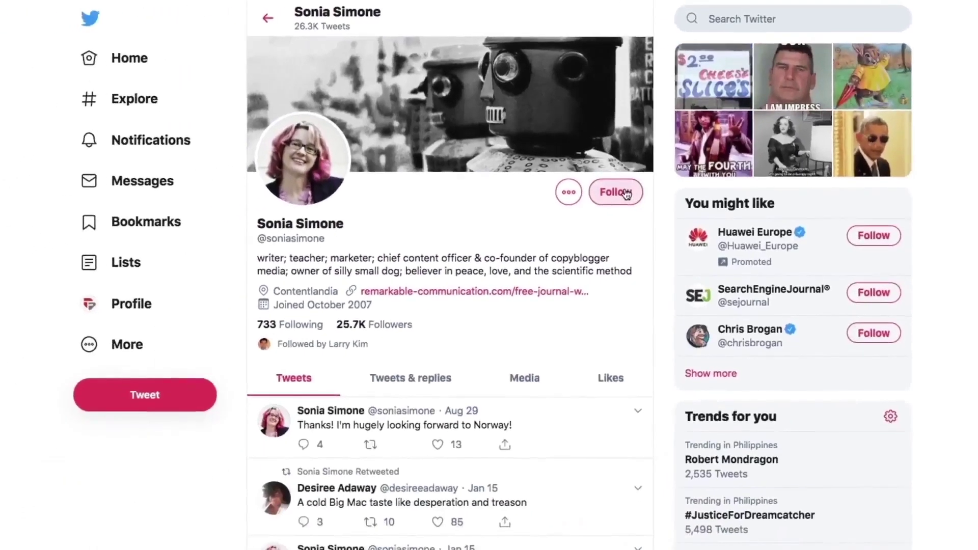
click(590, 215)
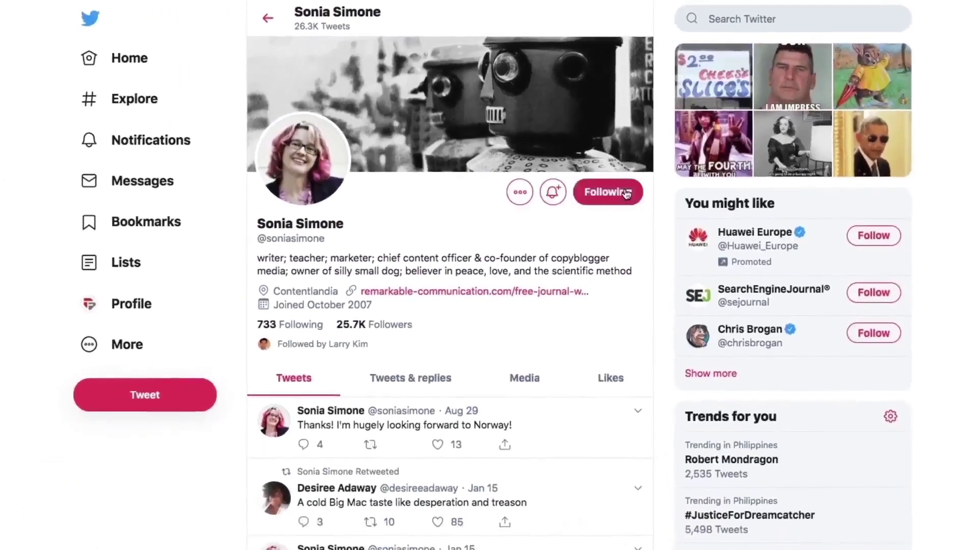
click(633, 393)
Step: Scroll through her tweets, then return to the My Business profile showing 2 Following
scroll(613, 442, down, 2)
scroll(613, 443, down, 3)
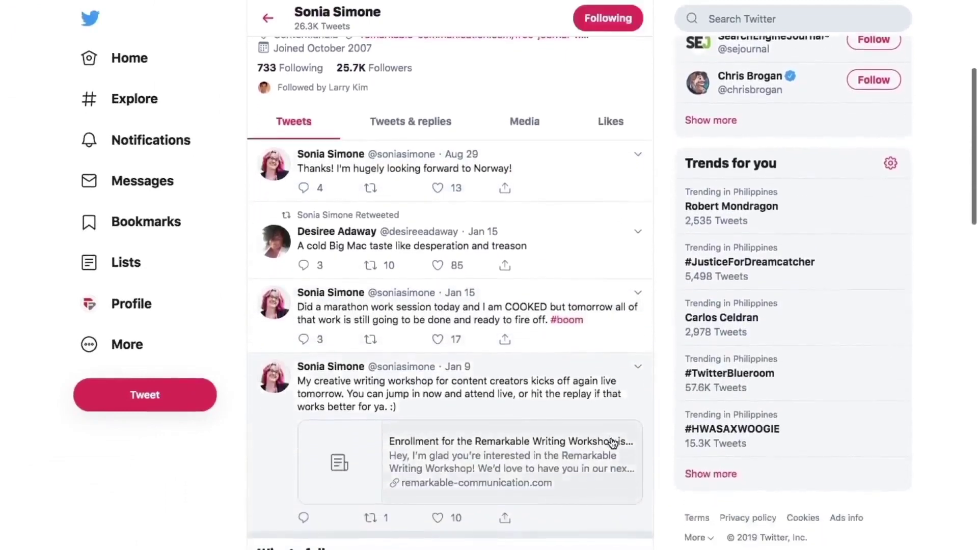
scroll(613, 443, down, 2)
scroll(613, 443, down, 1)
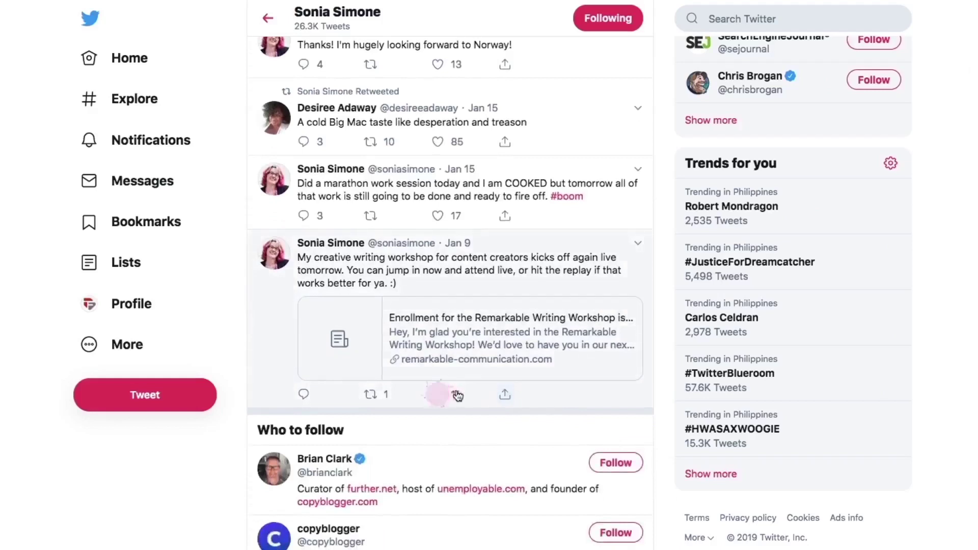
scroll(457, 395, down, 5)
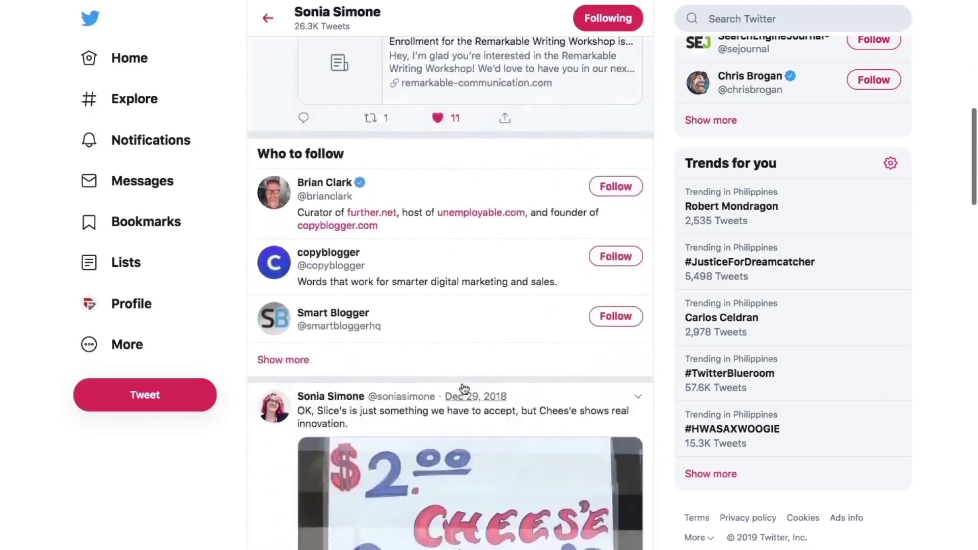
scroll(465, 388, down, 3)
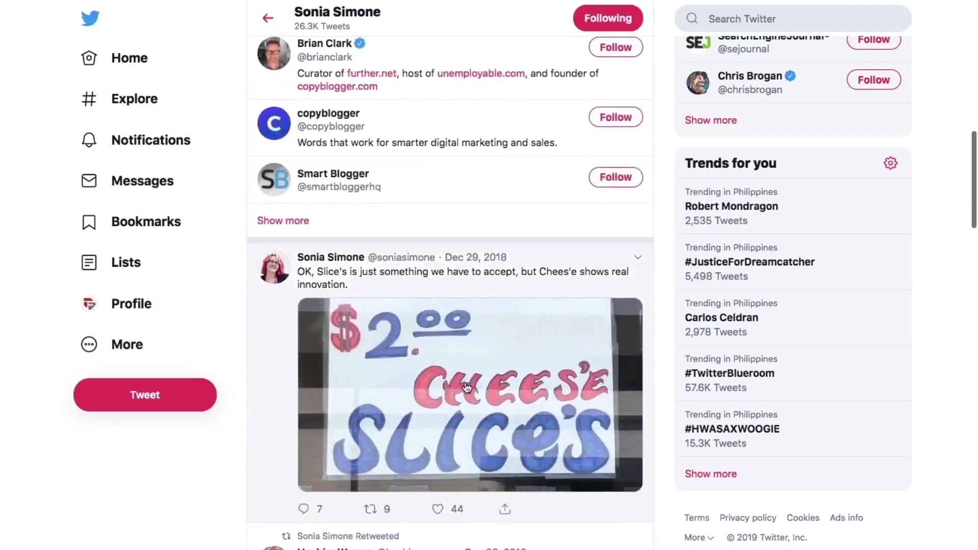
scroll(467, 387, down, 2)
scroll(468, 387, down, 5)
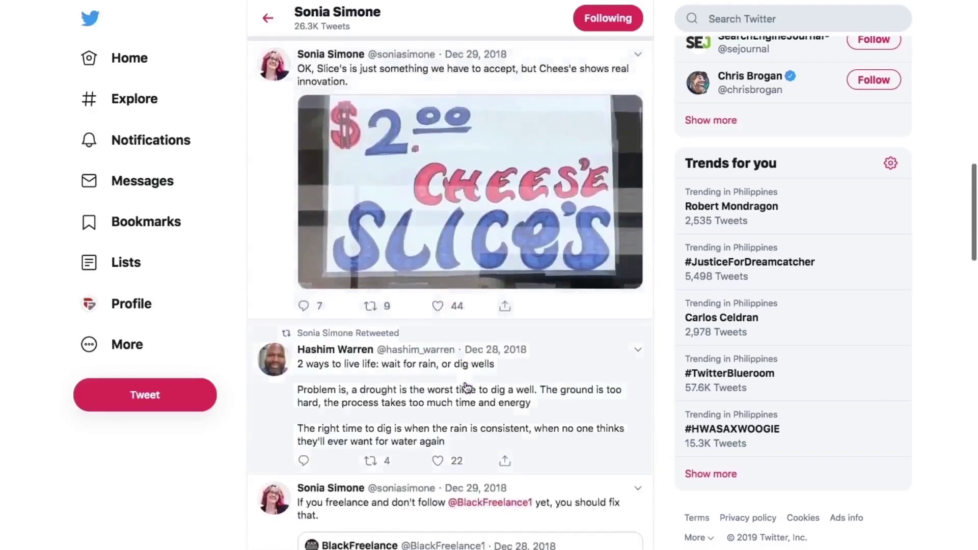
scroll(467, 387, down, 4)
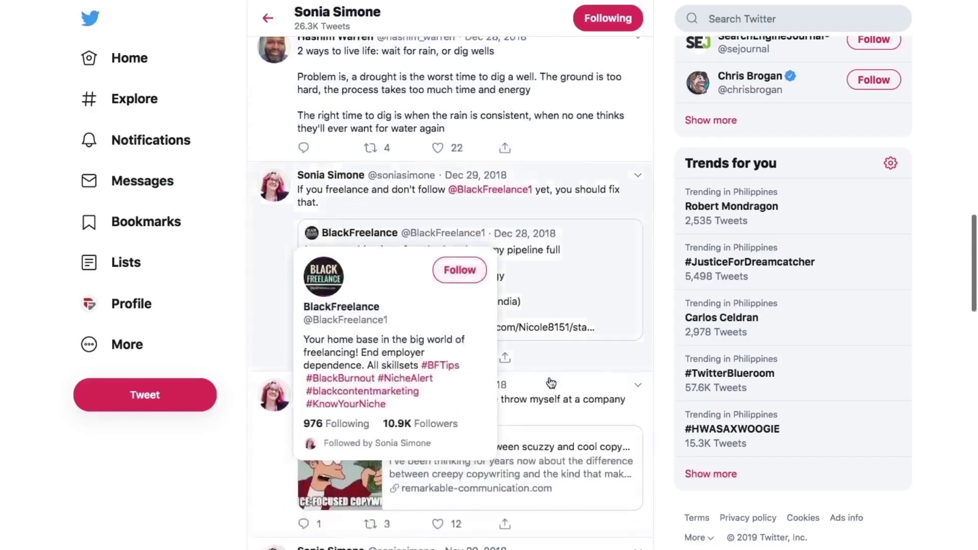
click(143, 309)
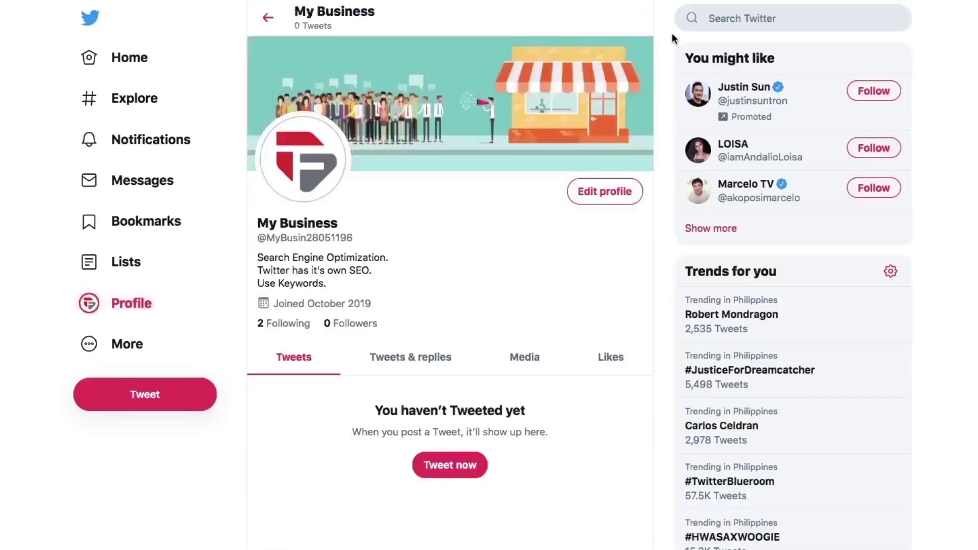
Step: Search 'rhea', follow the Outspoken Media CEO, and scroll through her tweets
click(737, 19)
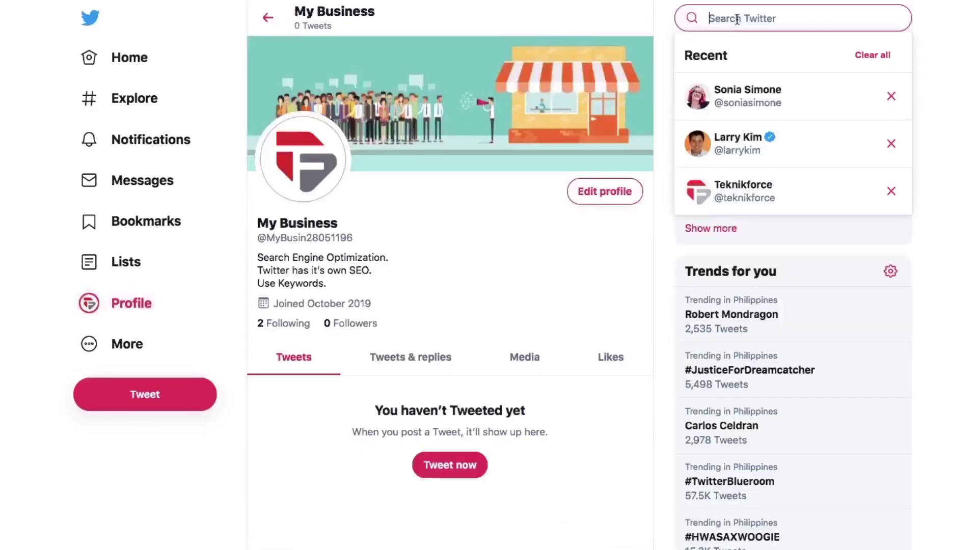
text(rhea)
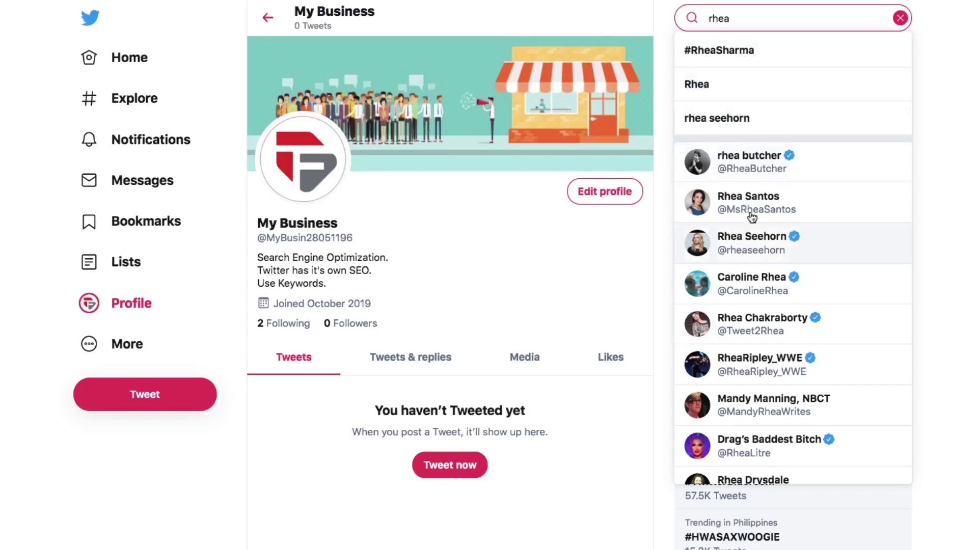
scroll(753, 155, down, 2)
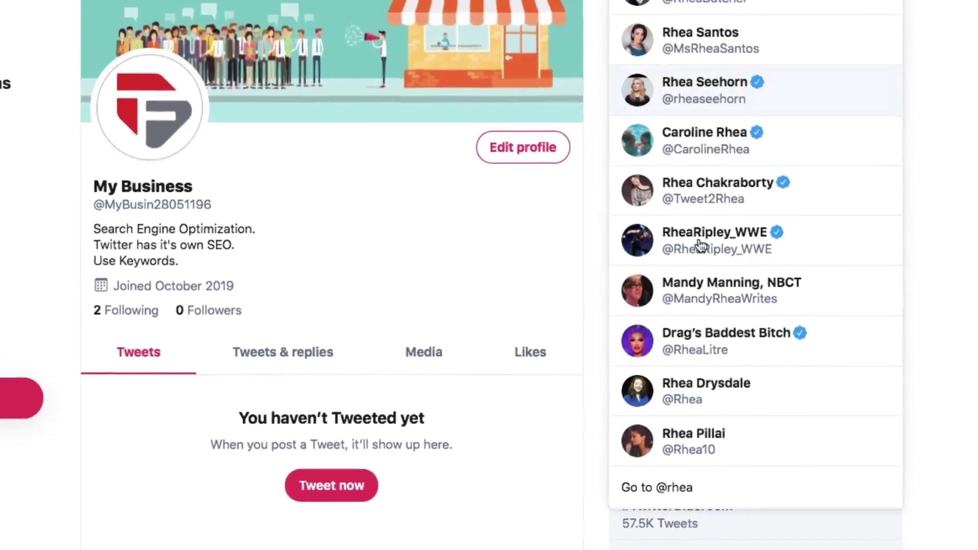
click(726, 387)
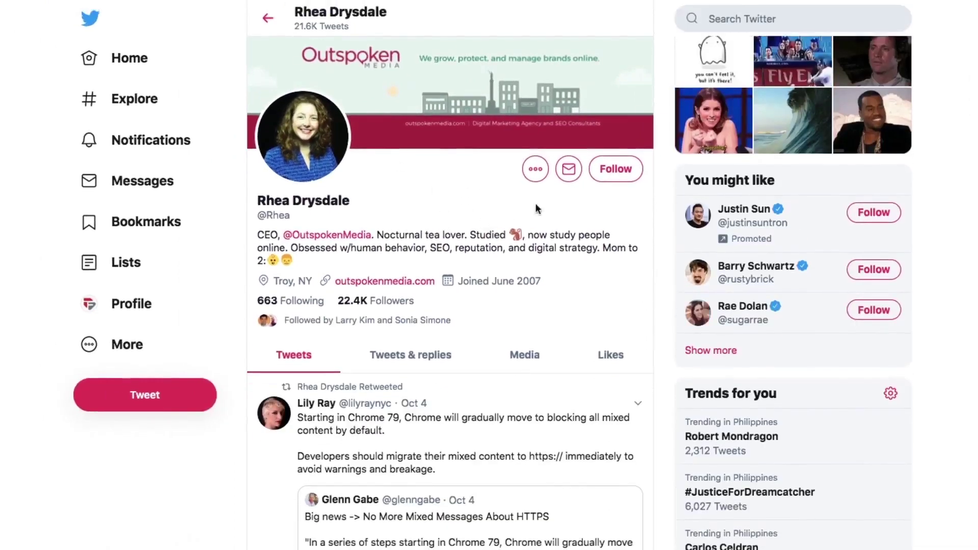
click(609, 175)
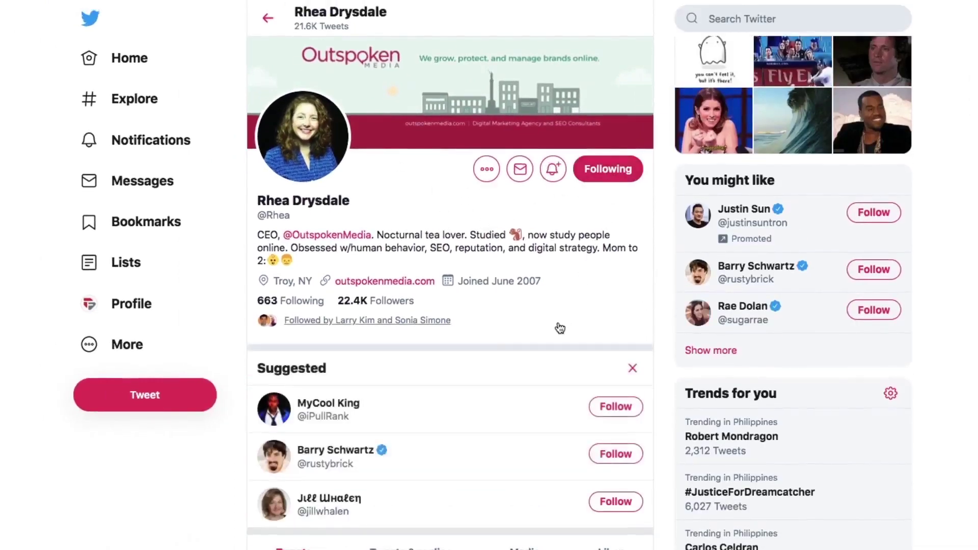
scroll(557, 327, down, 5)
scroll(560, 328, down, 4)
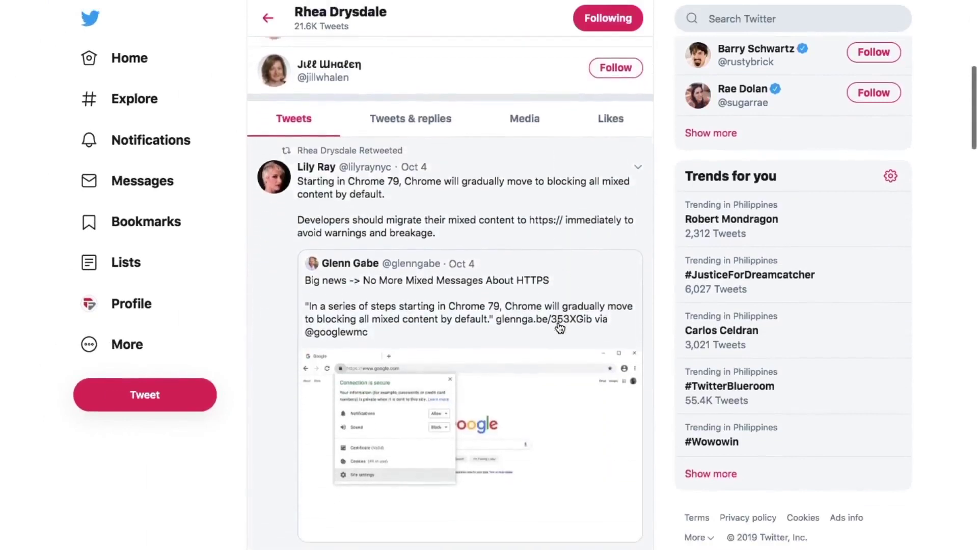
scroll(560, 328, down, 5)
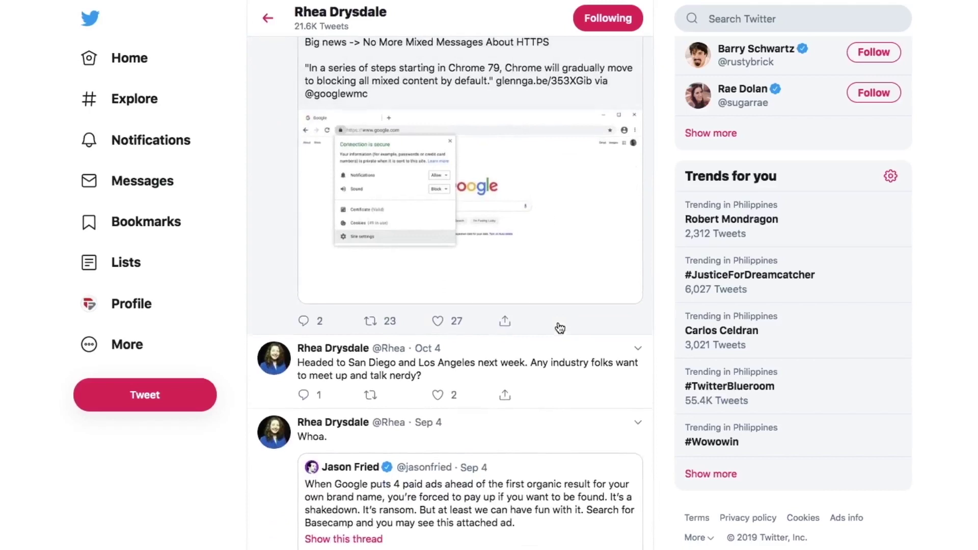
scroll(560, 327, down, 4)
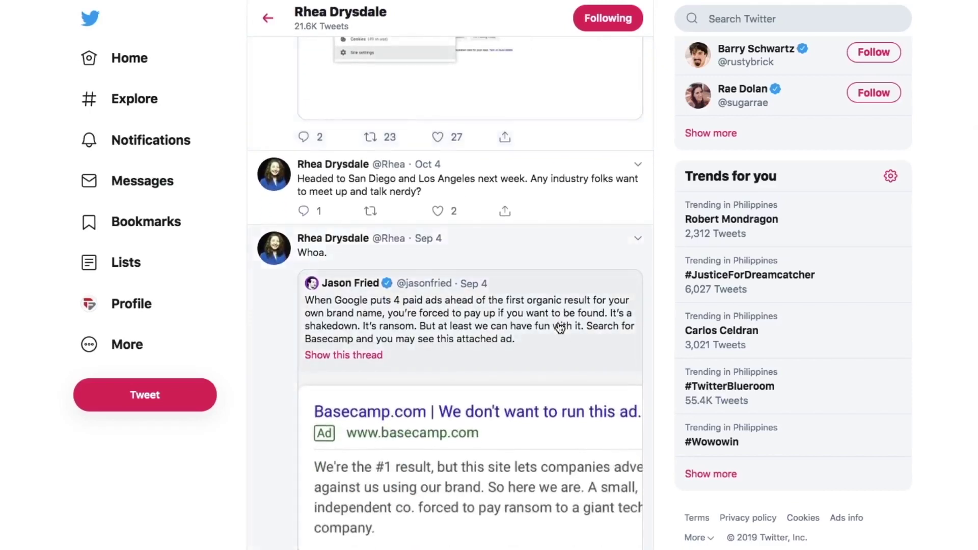
scroll(560, 328, down, 1)
scroll(560, 328, down, 3)
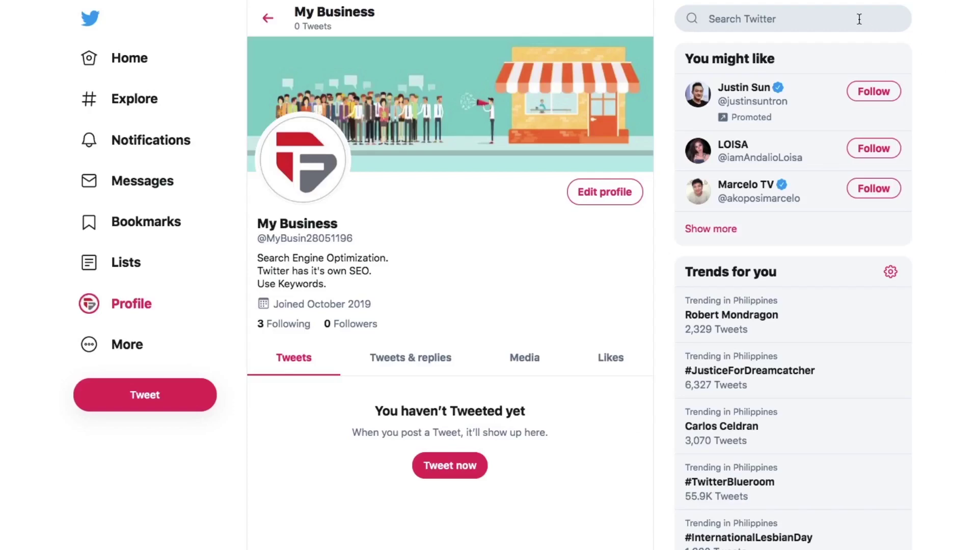
Step: Search 'jaybaer' and follow the Hall of Fame keynote speaker's account
click(859, 19)
text(jaybaer)
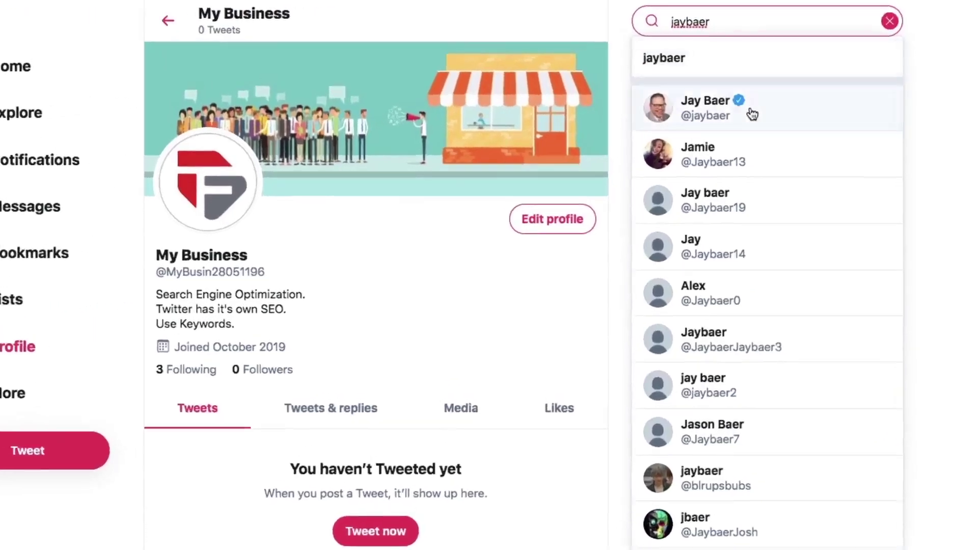
click(728, 125)
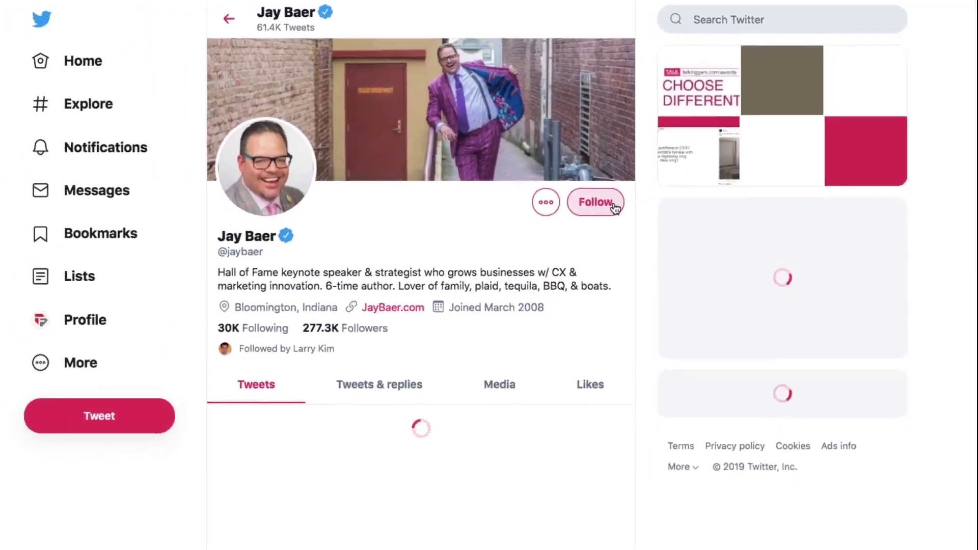
click(528, 240)
Step: Like his pinned Talk Triggers Awards tweet, the Choose Different tweet, and the awards GIF tweet
scroll(527, 428, down, 4)
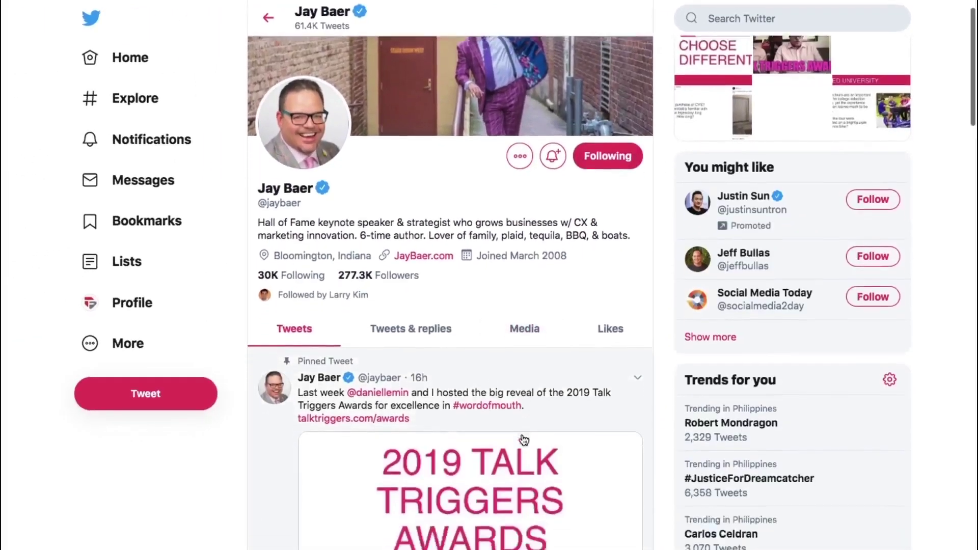
scroll(524, 440, down, 5)
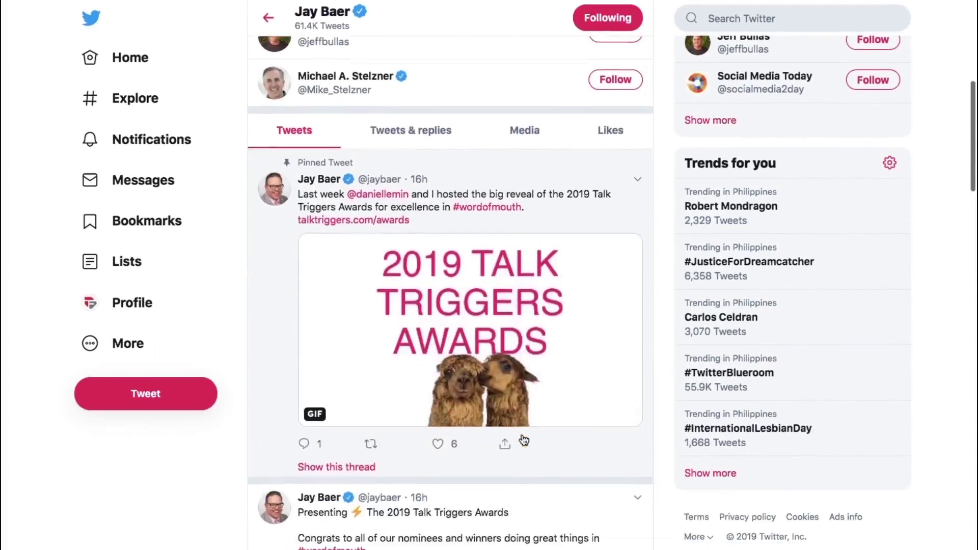
click(439, 436)
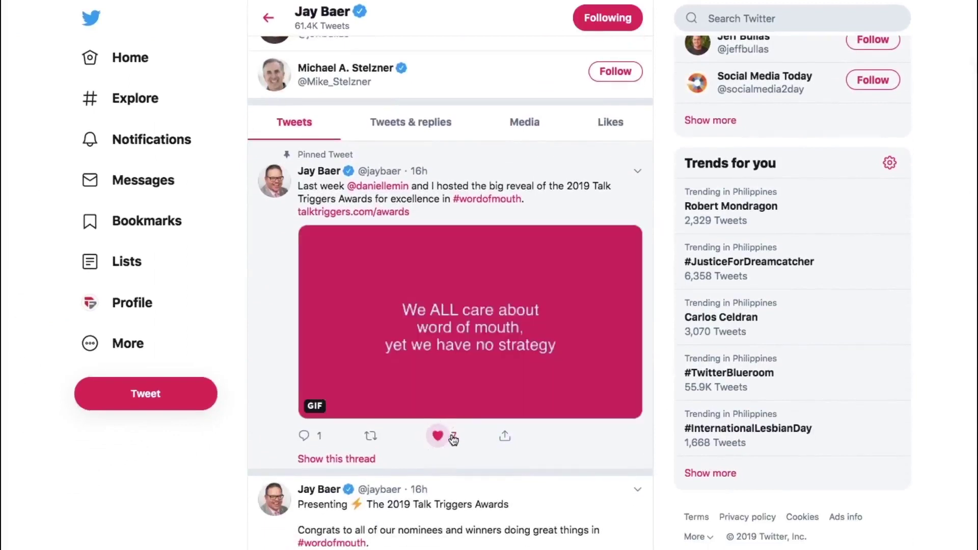
scroll(453, 439, down, 4)
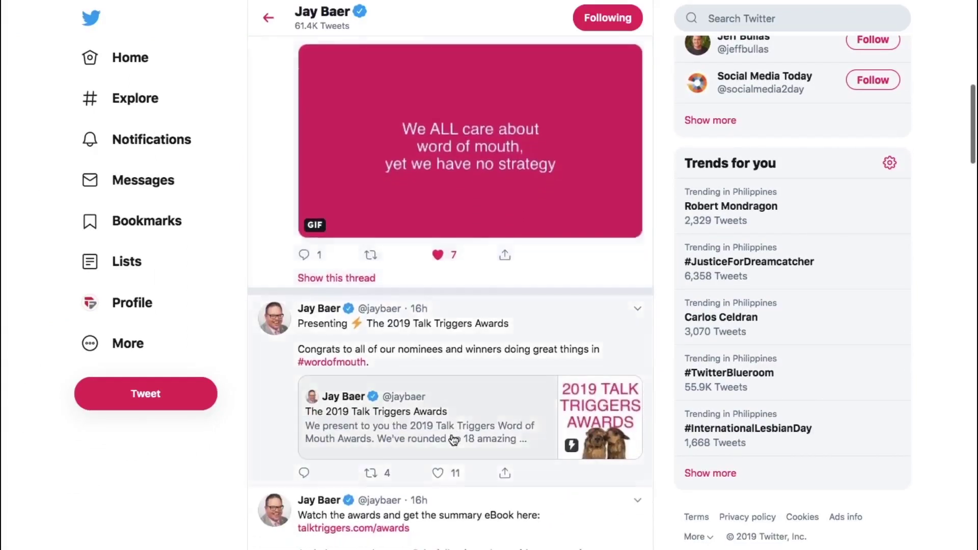
scroll(440, 475, down, 5)
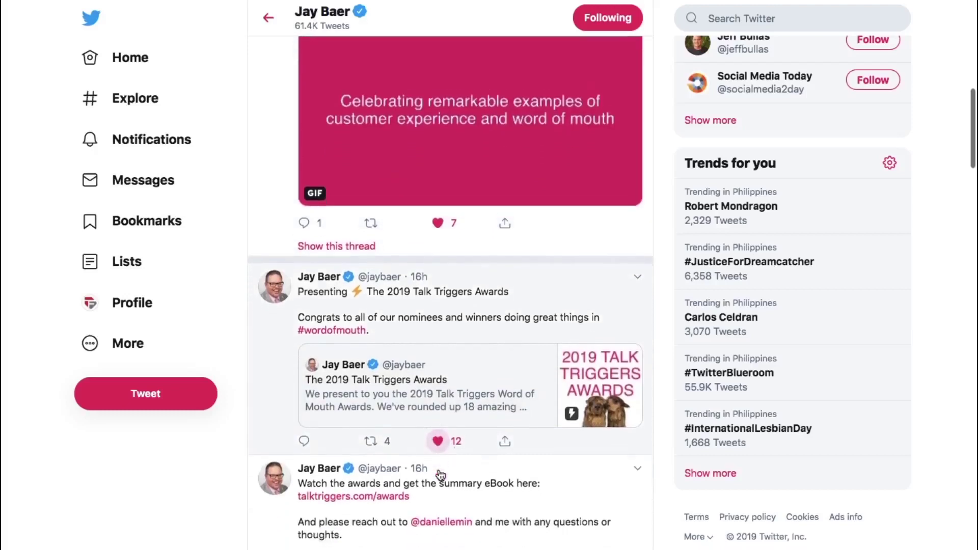
scroll(441, 475, down, 2)
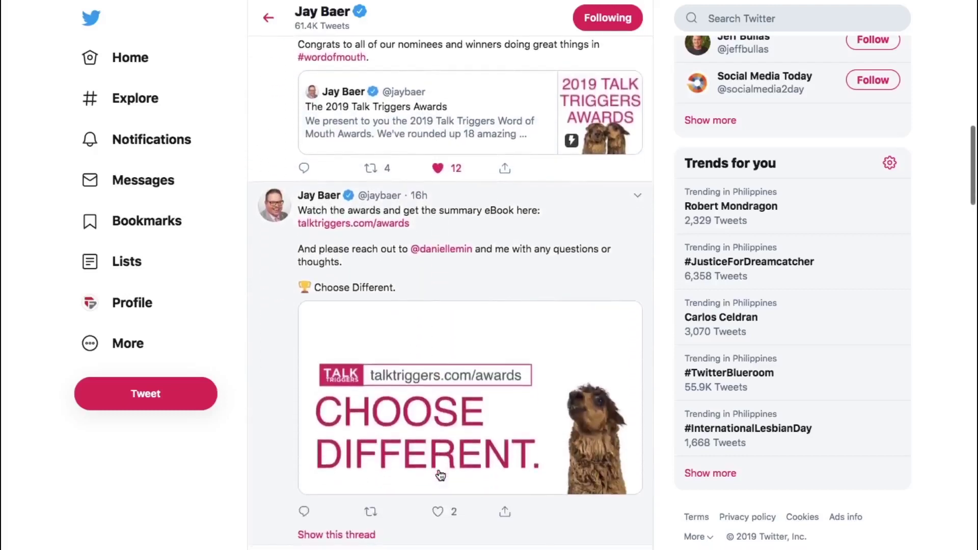
click(439, 511)
scroll(441, 512, down, 4)
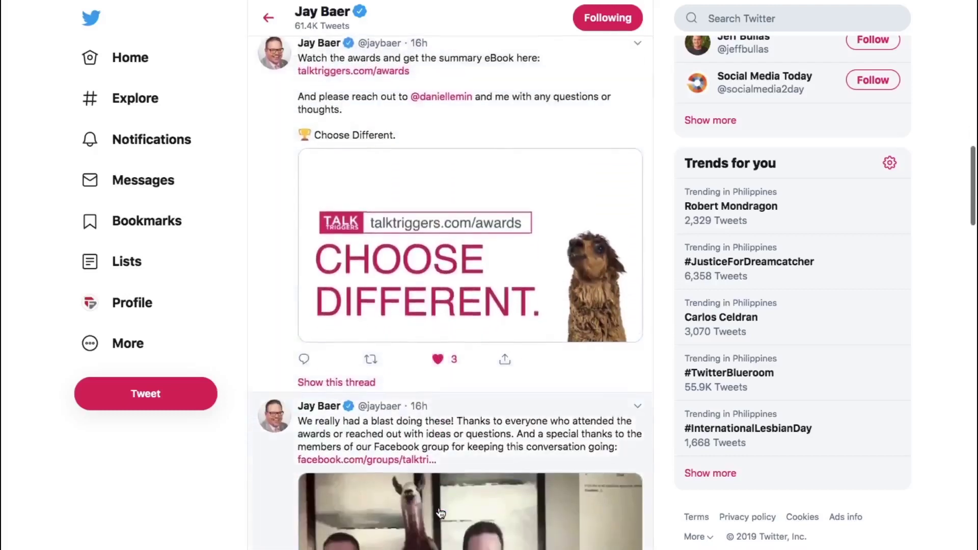
scroll(440, 512, down, 3)
click(439, 512)
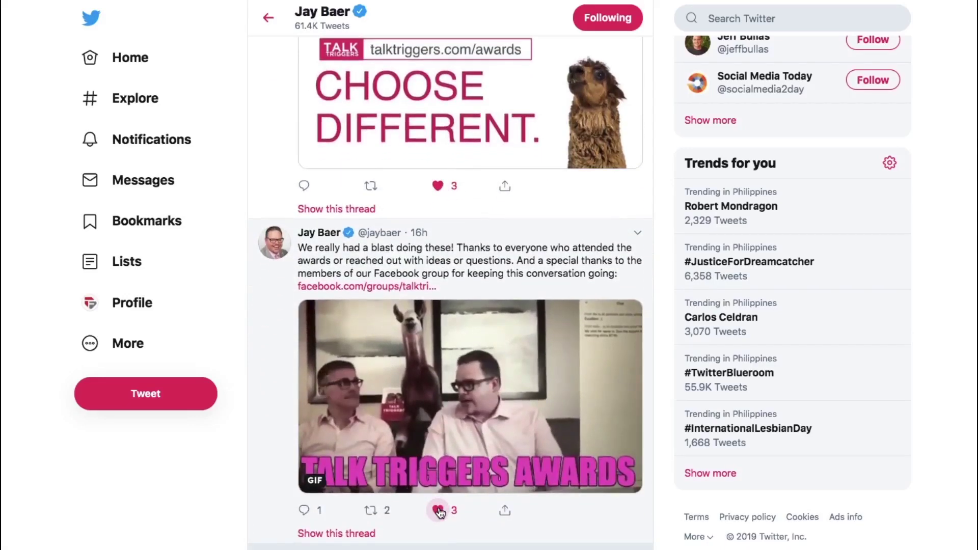
scroll(440, 512, down, 3)
scroll(441, 513, down, 12)
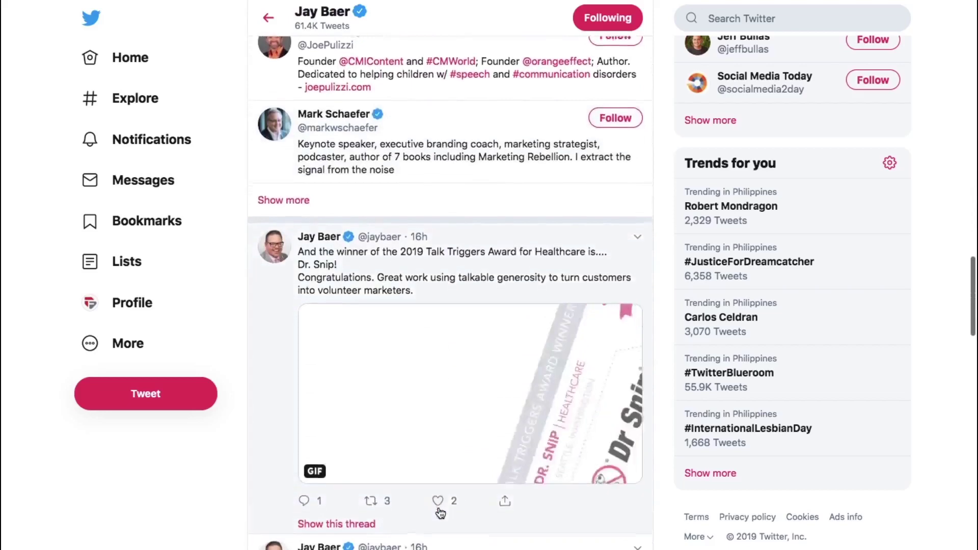
scroll(439, 511, down, 2)
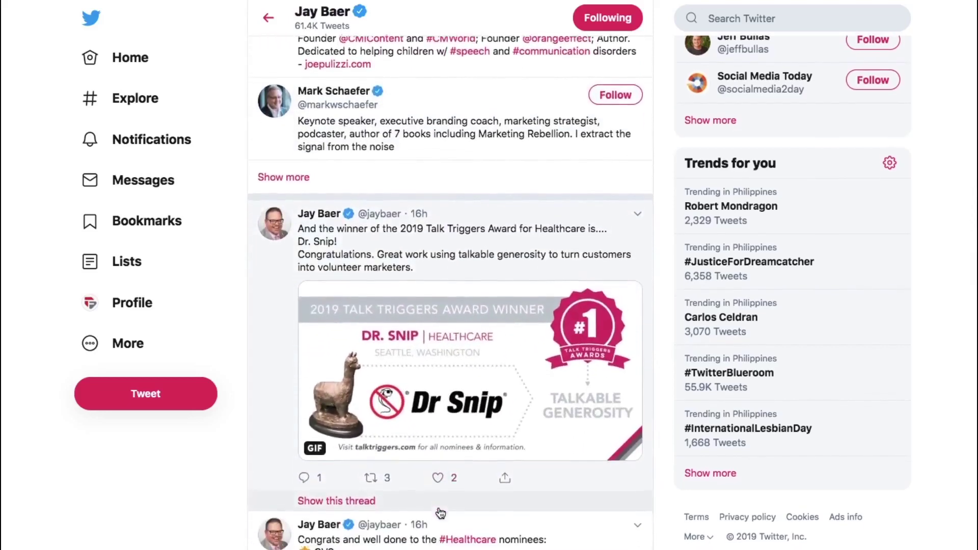
scroll(440, 512, down, 5)
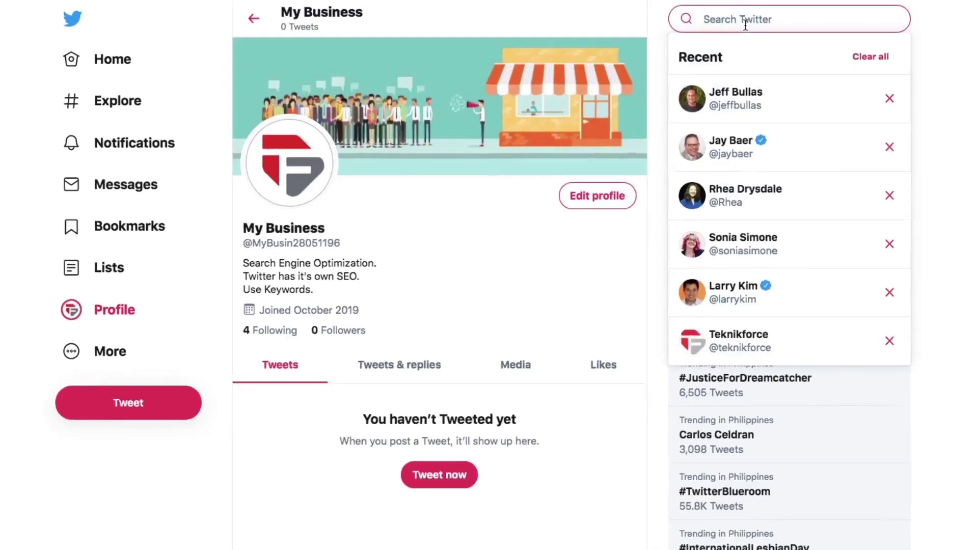
Step: Search 'jeffbullas' and follow the Jeff Bullas account
text(jeffbullas)
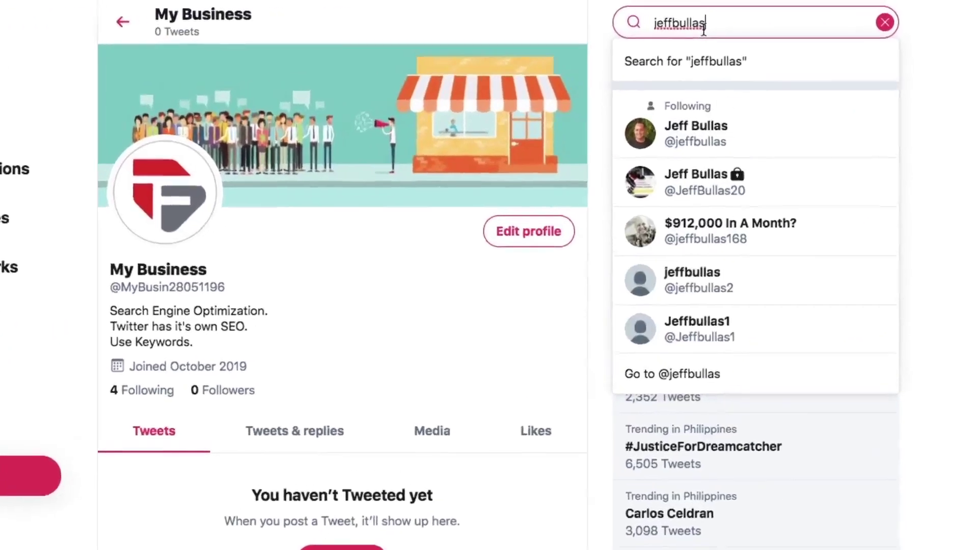
click(705, 131)
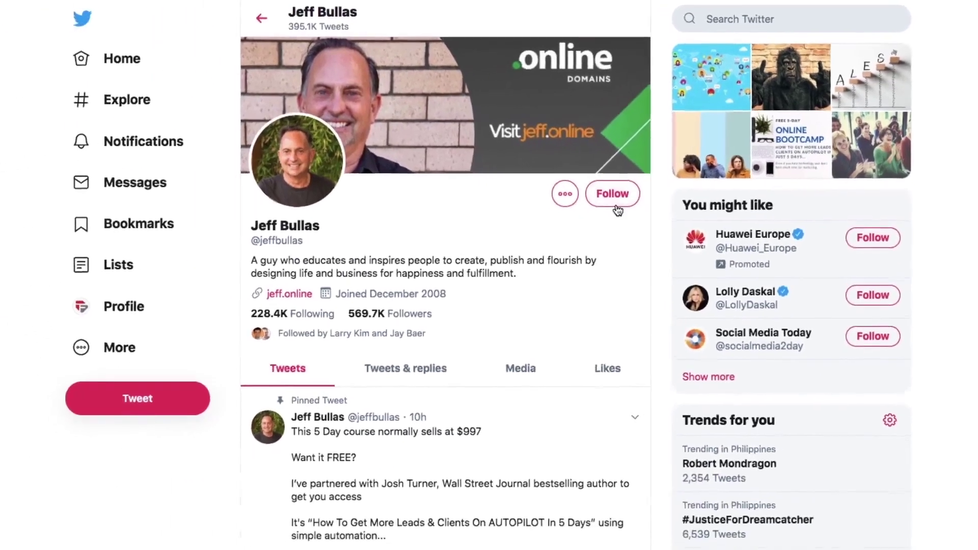
click(613, 196)
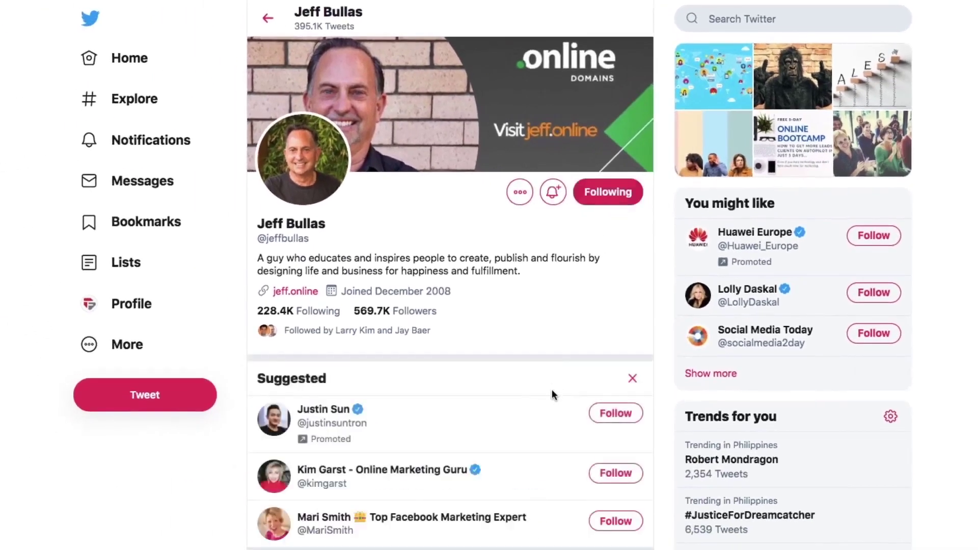
Step: Scroll through Jeff Bullas's tweets, then start a new tweet in the compose box
scroll(552, 389, down, 2)
scroll(553, 397, down, 5)
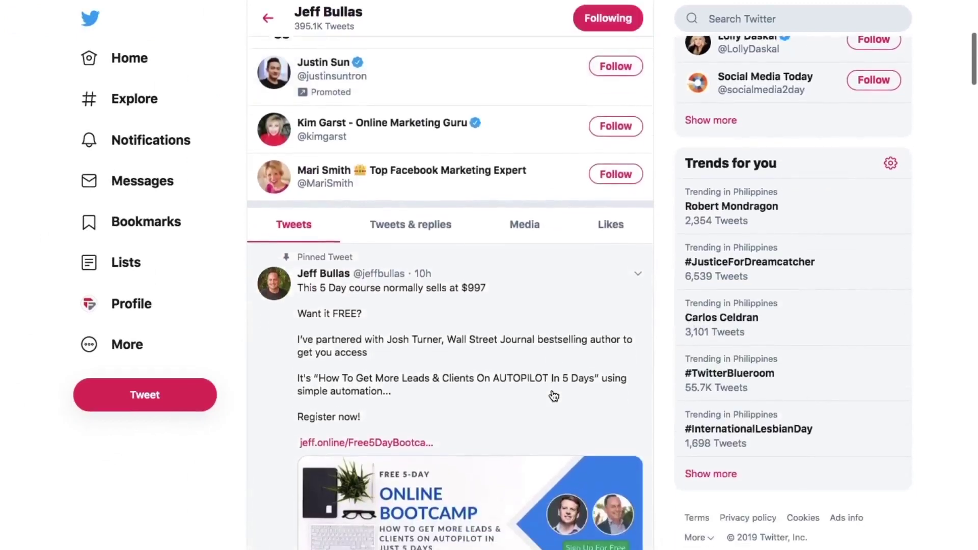
scroll(554, 396, down, 3)
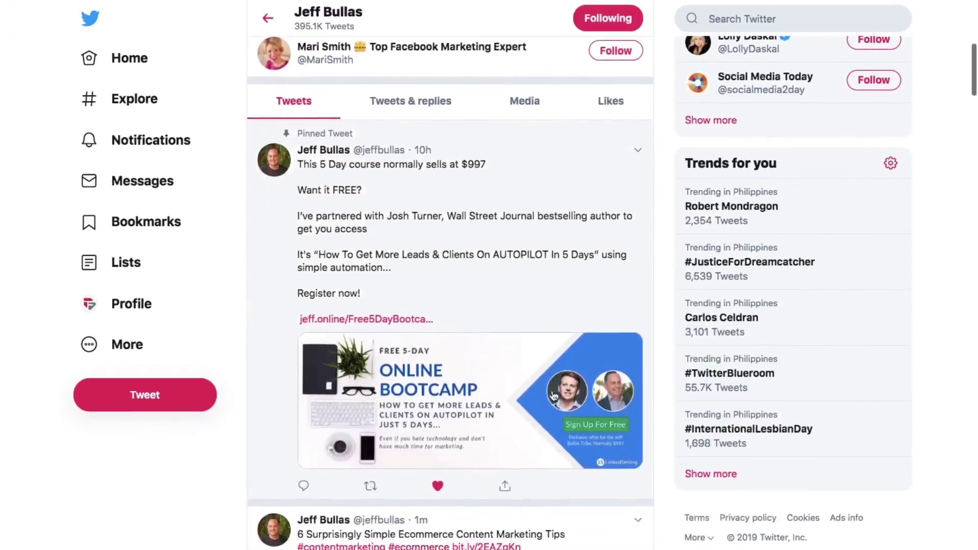
scroll(554, 396, down, 4)
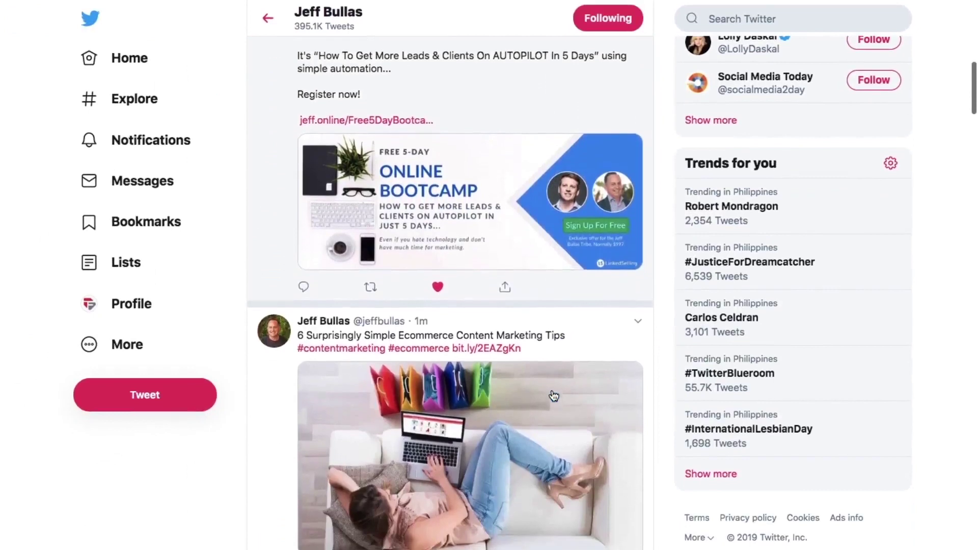
scroll(554, 397, down, 2)
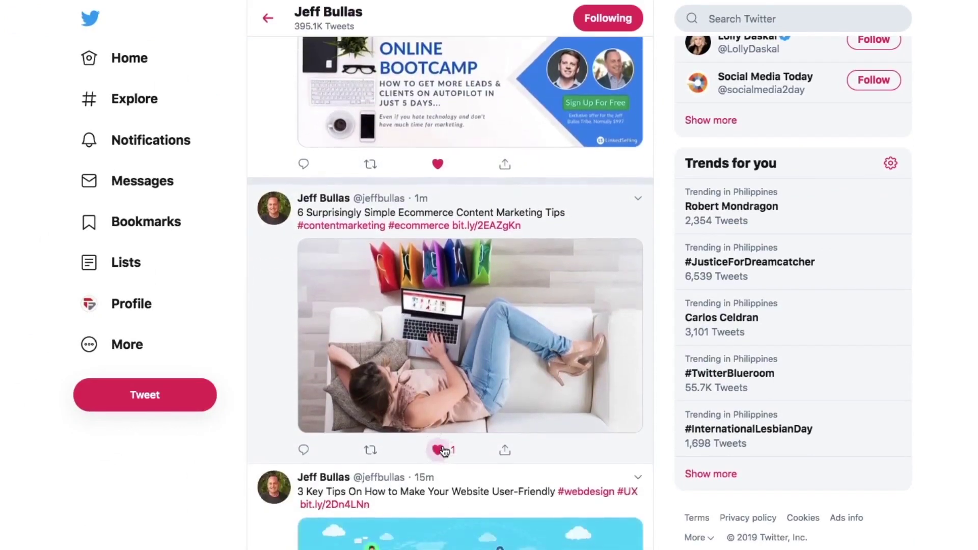
scroll(443, 451, down, 5)
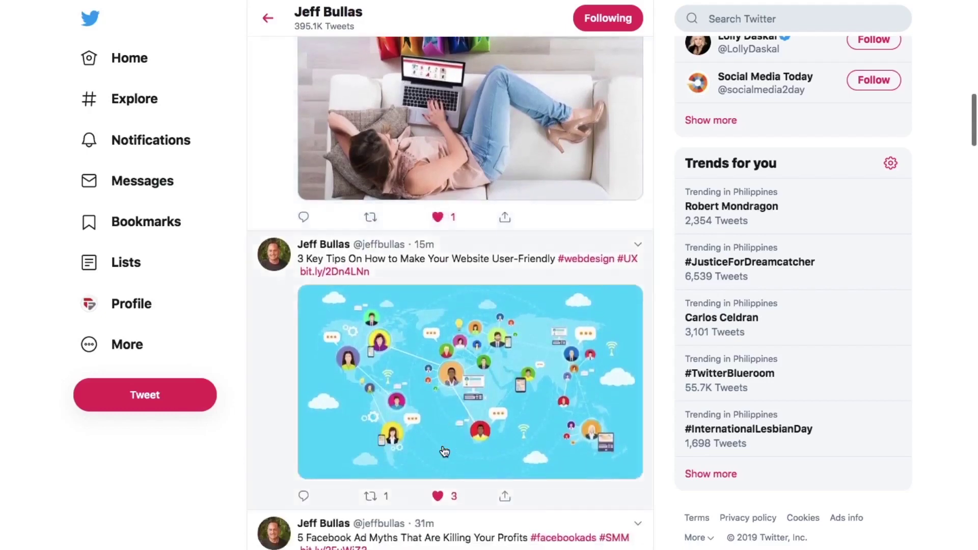
scroll(444, 451, down, 5)
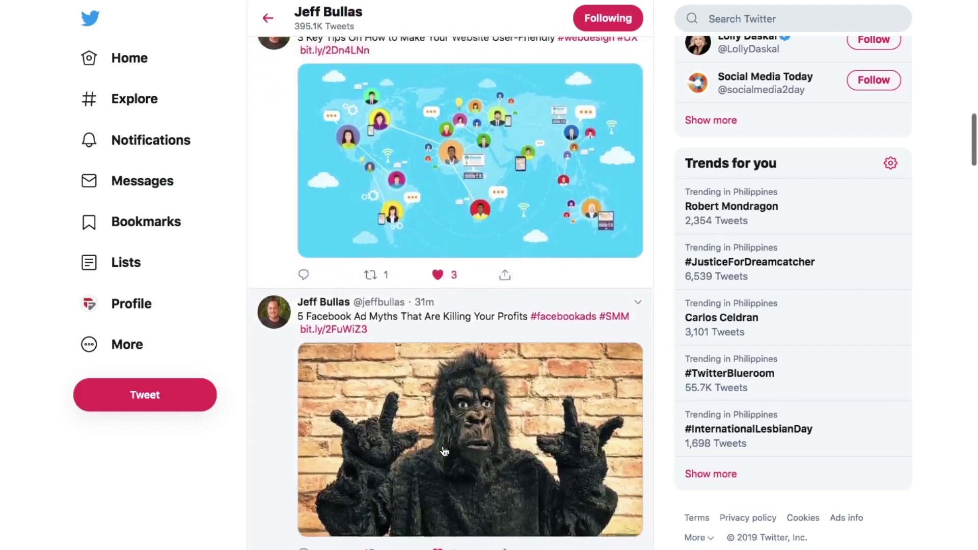
scroll(444, 452, down, 2)
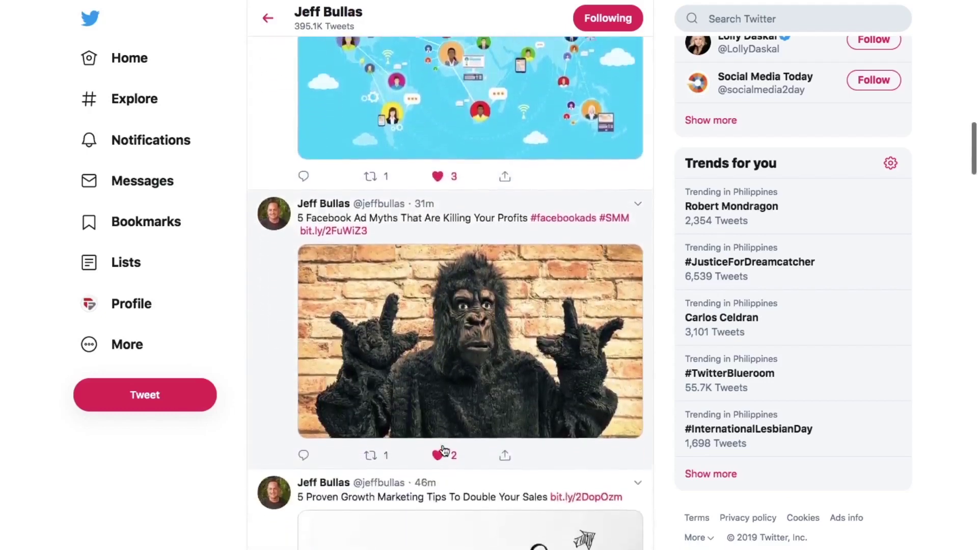
scroll(443, 451, down, 2)
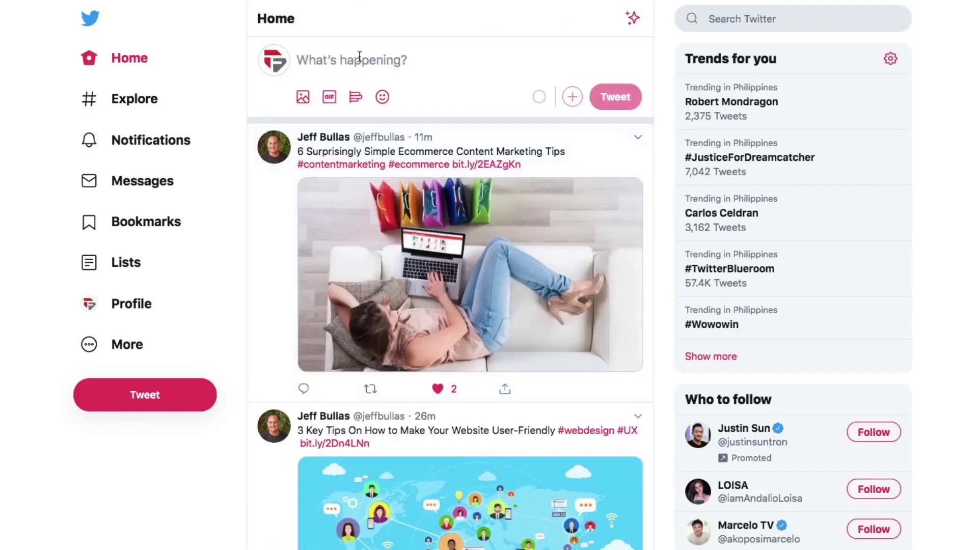
click(360, 56)
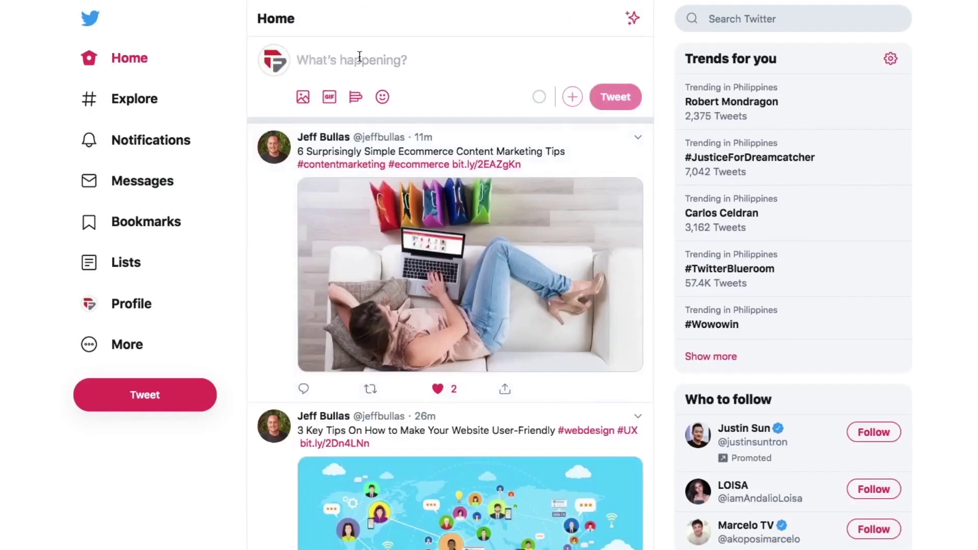
Step: Post the tweet 'Hey Twitter!' from the My Business account
text(Hey T)
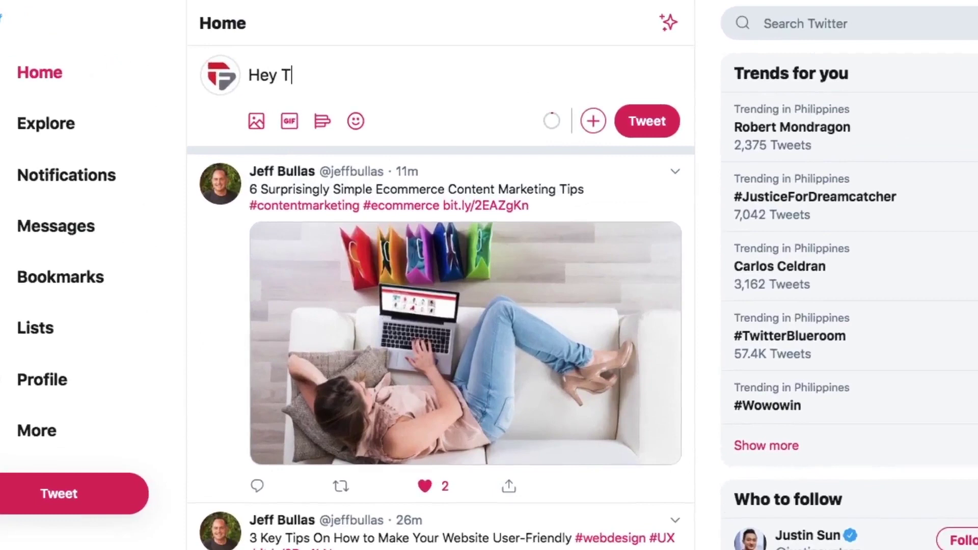
text(witter!)
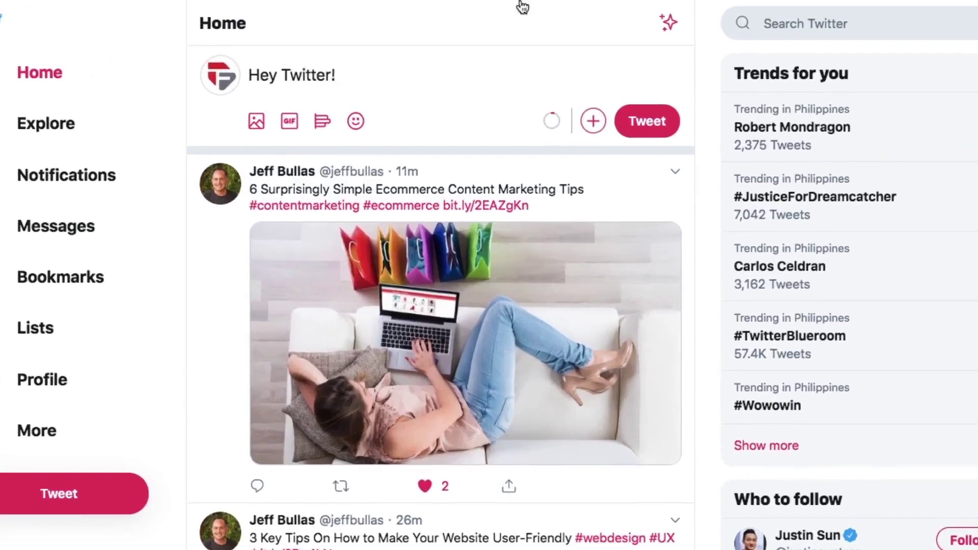
click(648, 121)
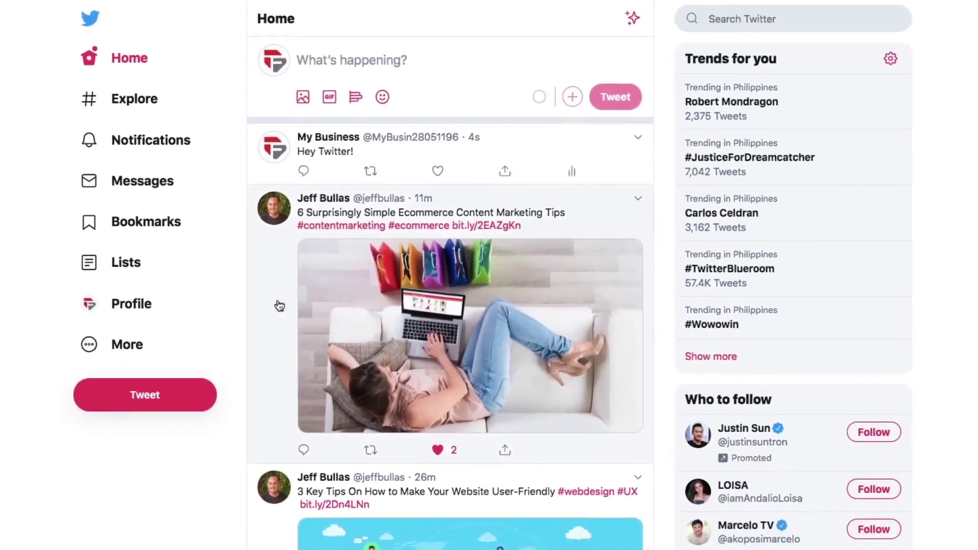
Step: Post a next-video-idea poll with choices Facebook SEO and Twitter SEO, then view it
click(188, 397)
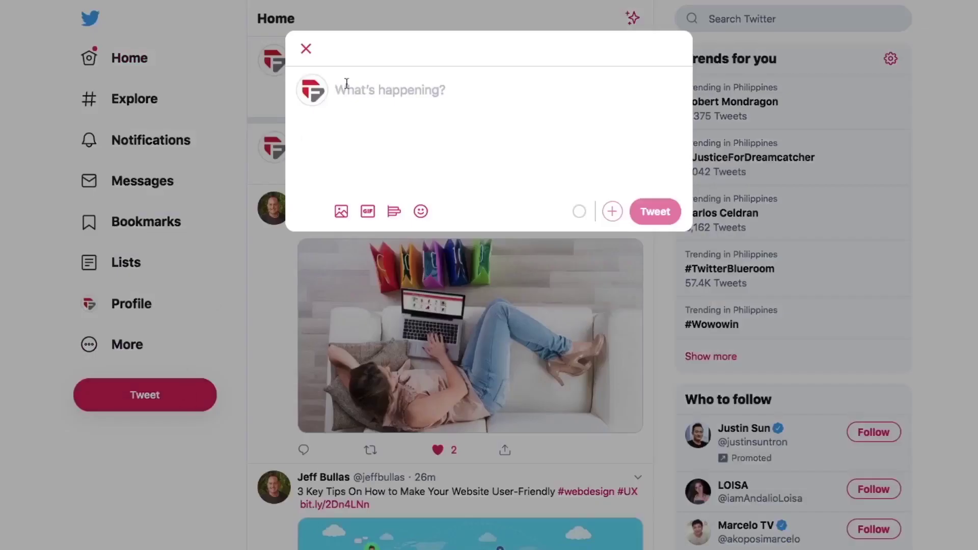
text(Help us wi)
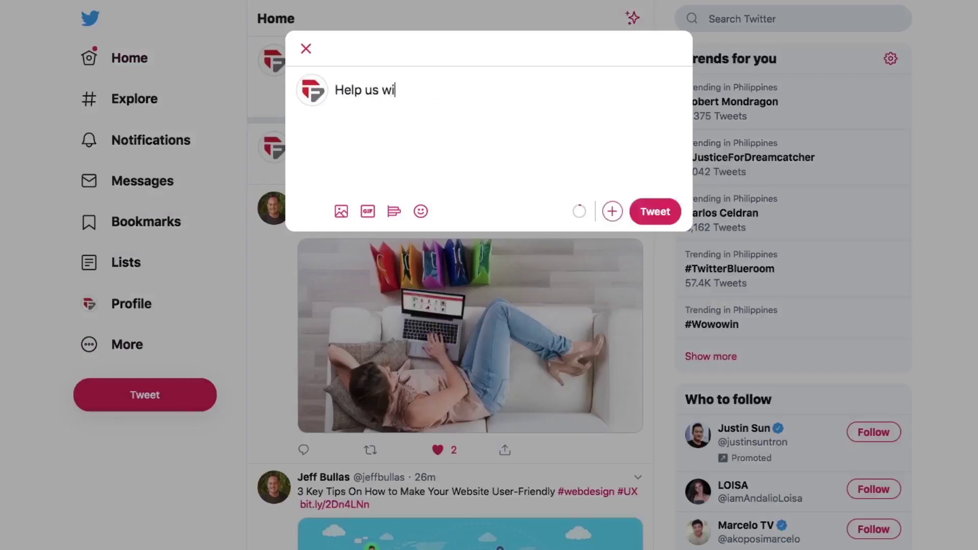
text(th our next video idea!)
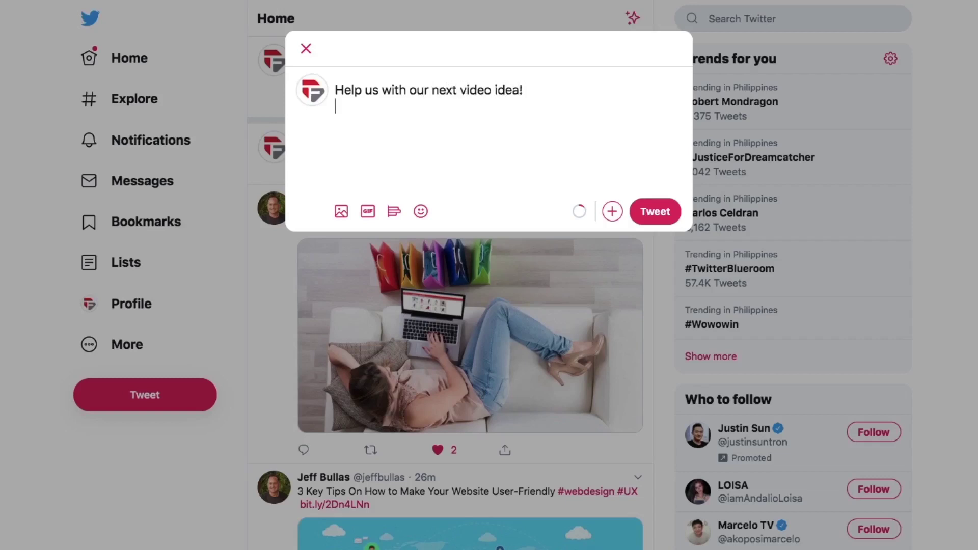
click(390, 214)
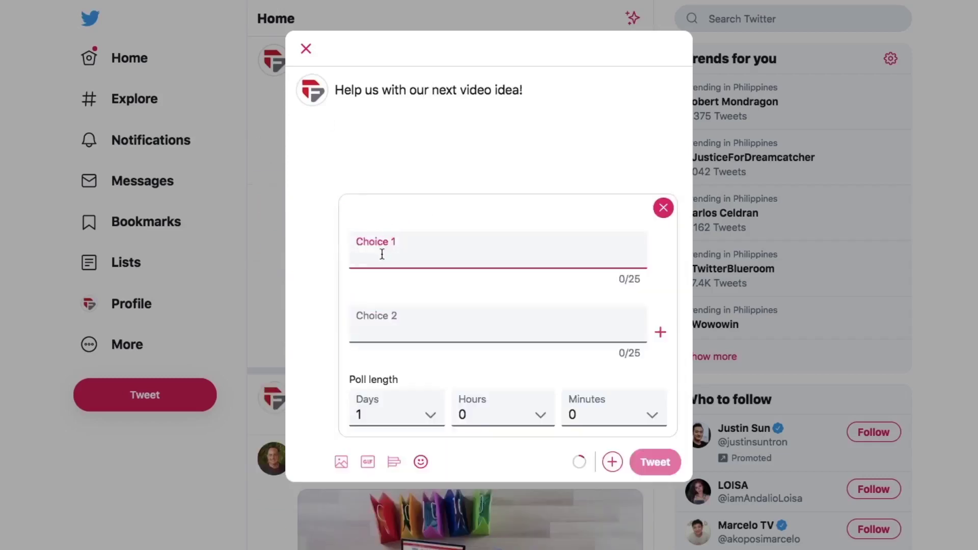
text(Facebo)
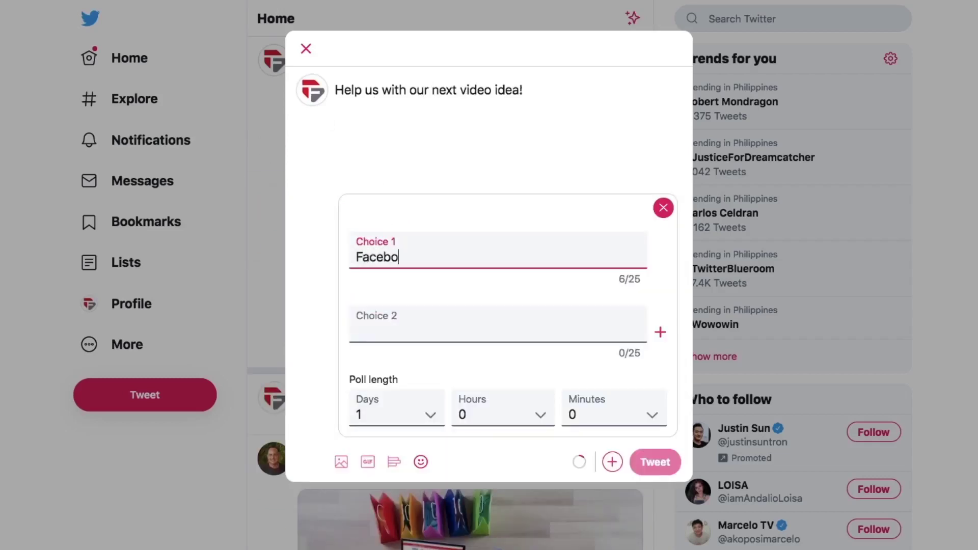
text(ok SEO)
click(385, 330)
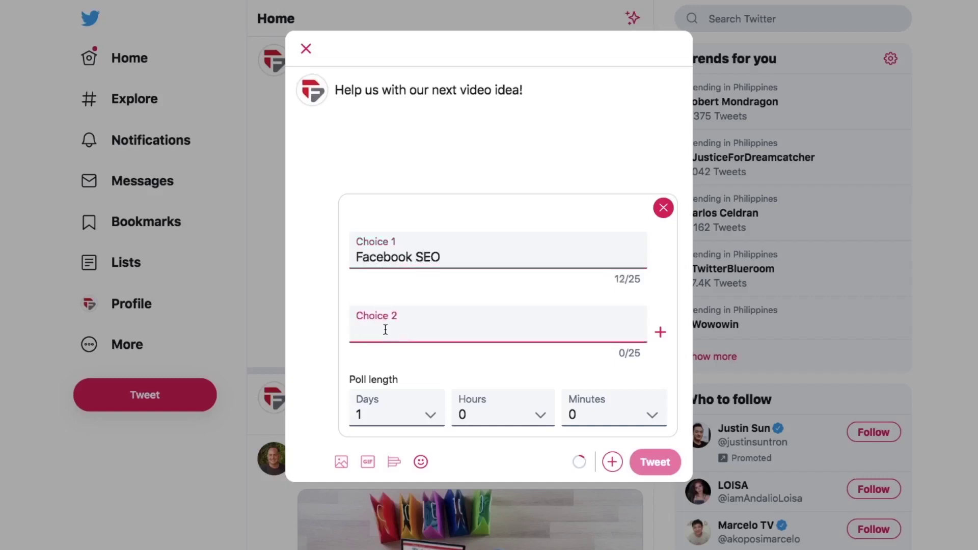
text(Twitter)
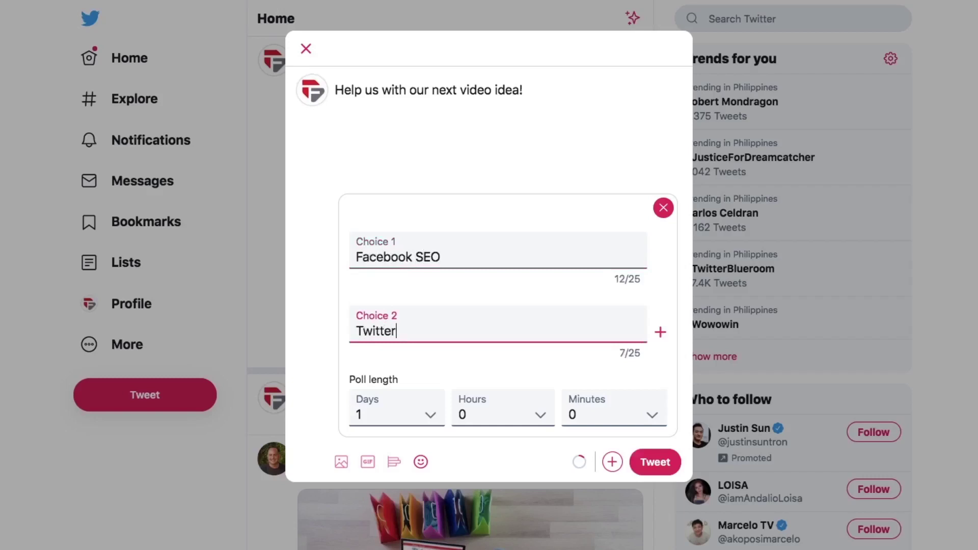
text( SEO)
click(548, 85)
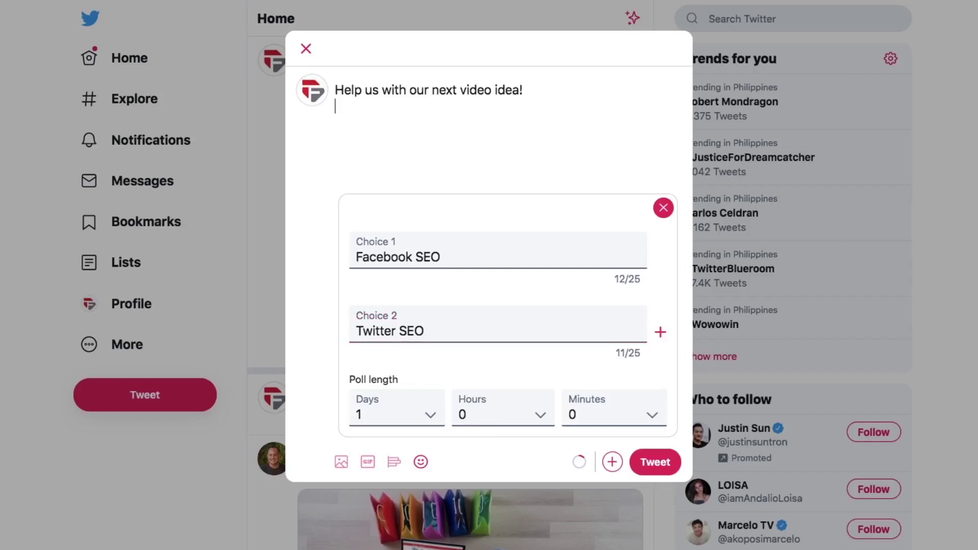
text(We value your thoughts.)
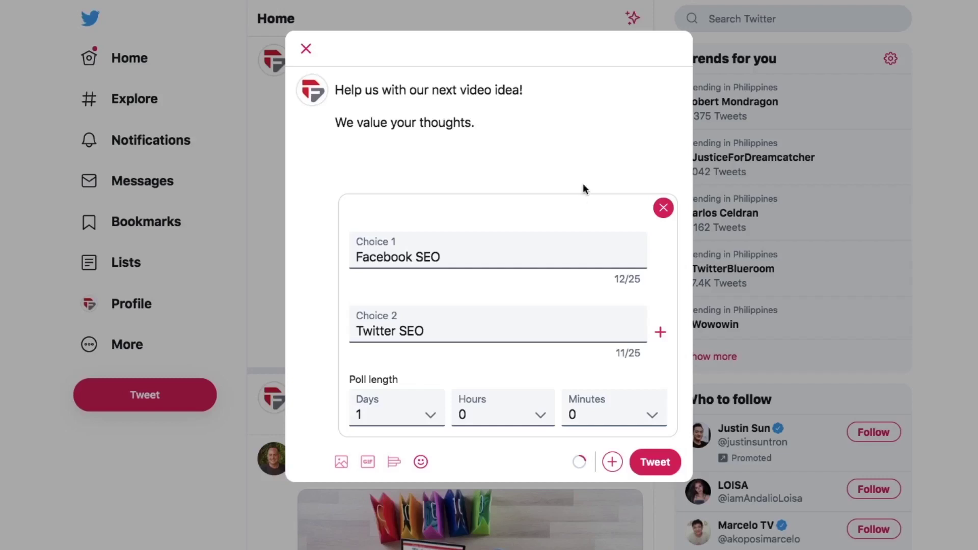
click(646, 461)
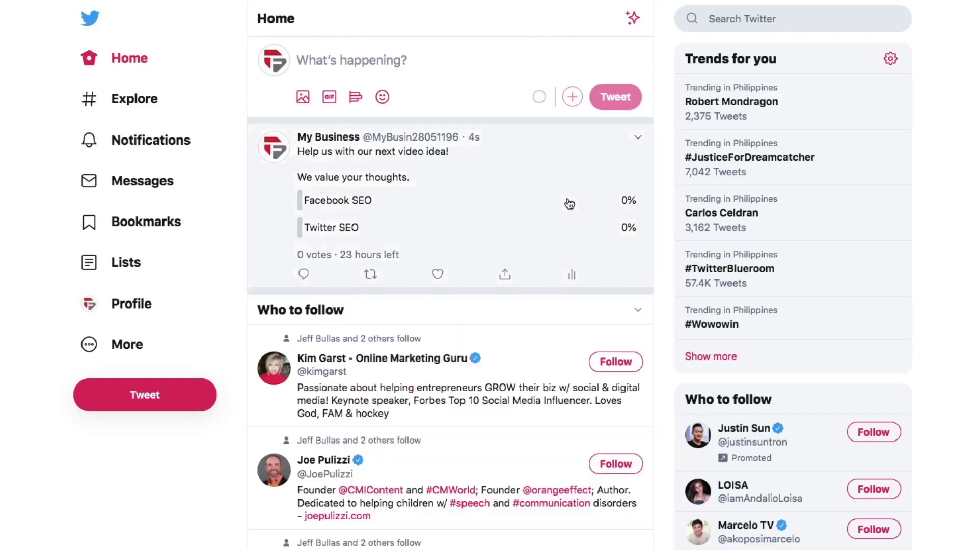
click(569, 204)
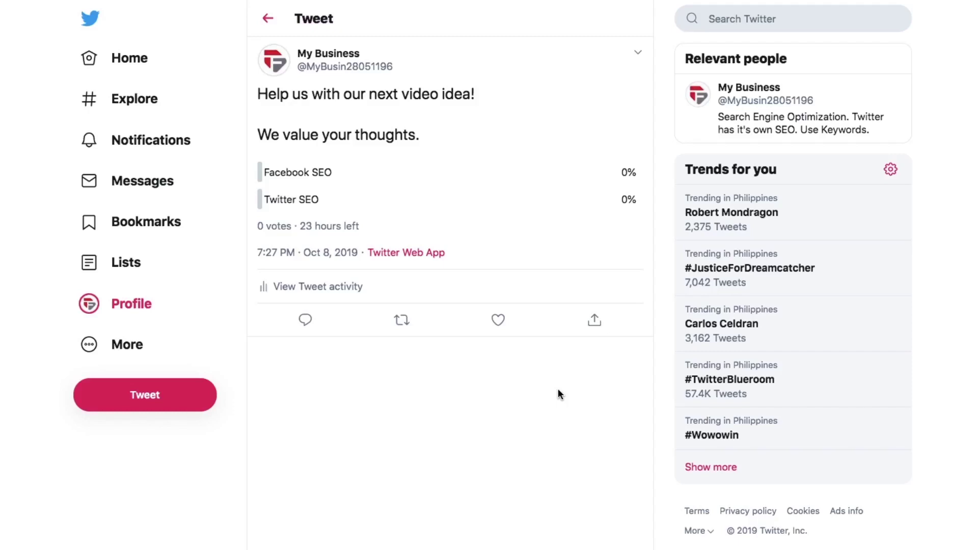
key(alt+Left)
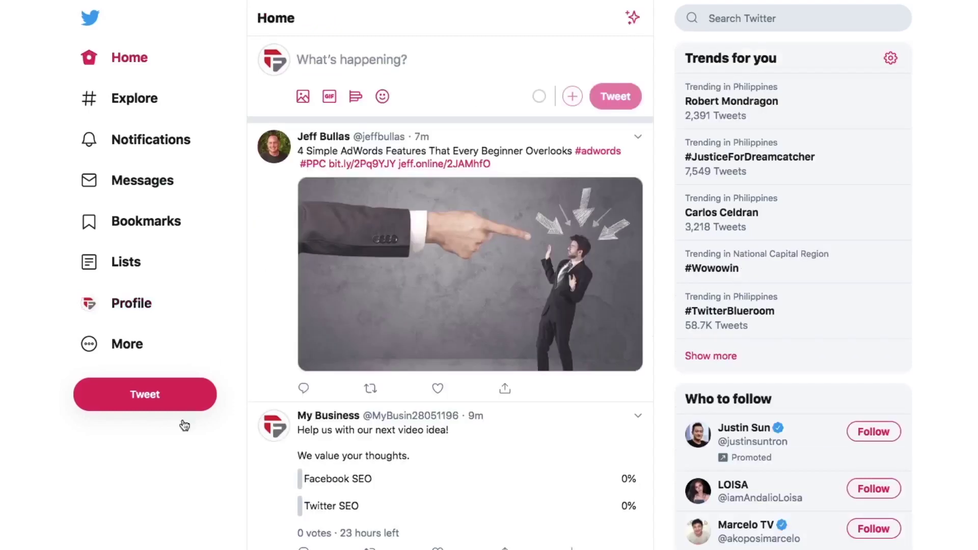
Step: Type 'Twitter Communication Plan.' in the compose box, then clear it
click(374, 60)
text(Twitter C)
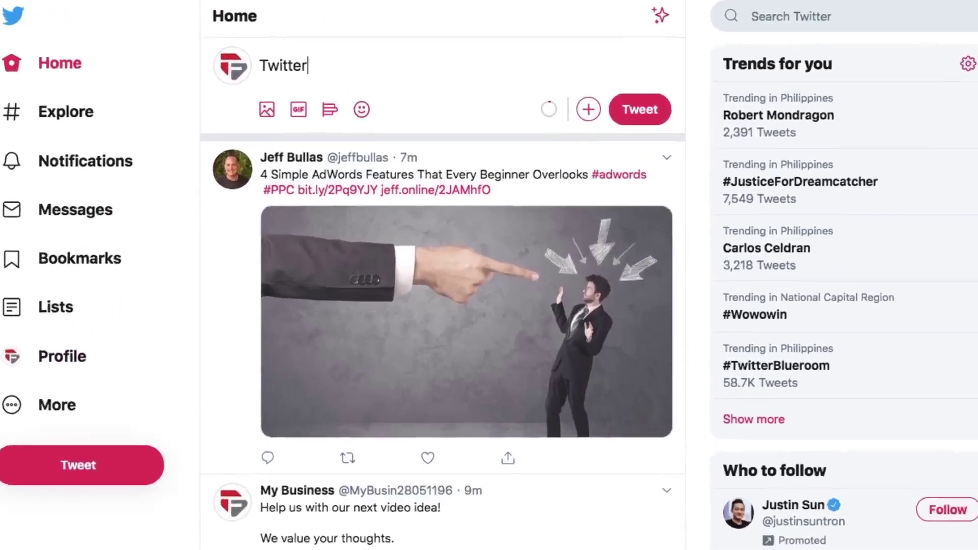
text(ommuni)
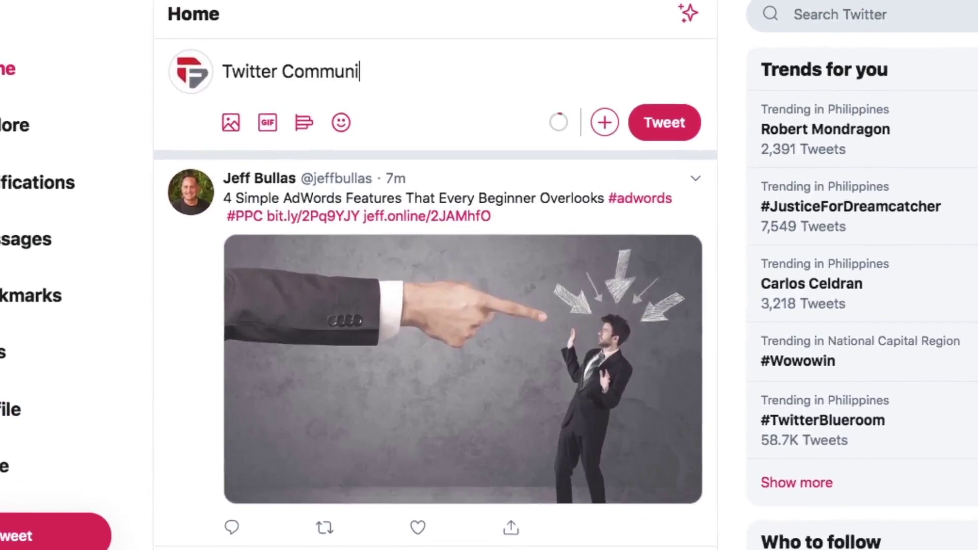
text(cation Plan)
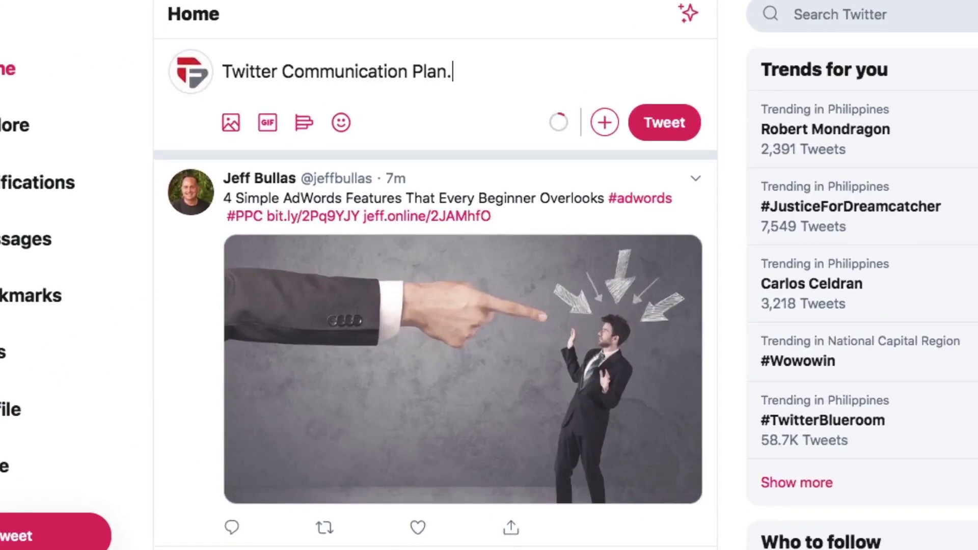
text(.)
key(super+a)
key(BackSpace)
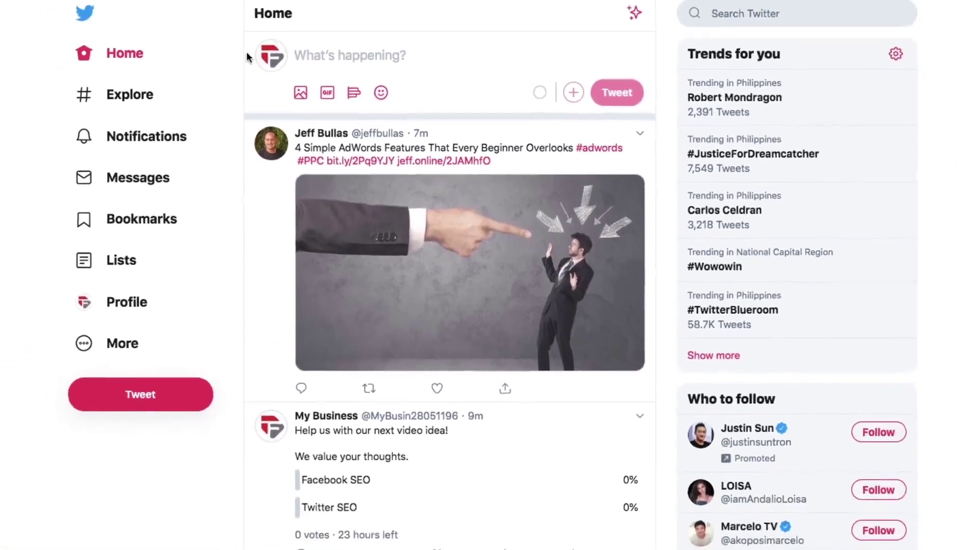
Step: Paste the communication plan paragraph into a new tweet and add a grinning emoji
click(151, 389)
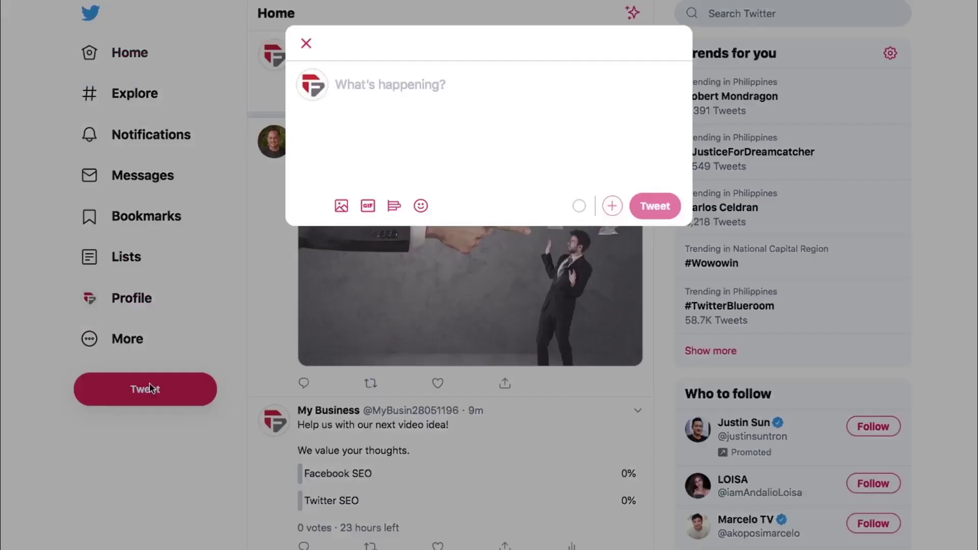
text(Your plan focuses your Twitter conversation on topics designed to draw in potential customers and publish your tweets at the times you are most likely to engage people.)
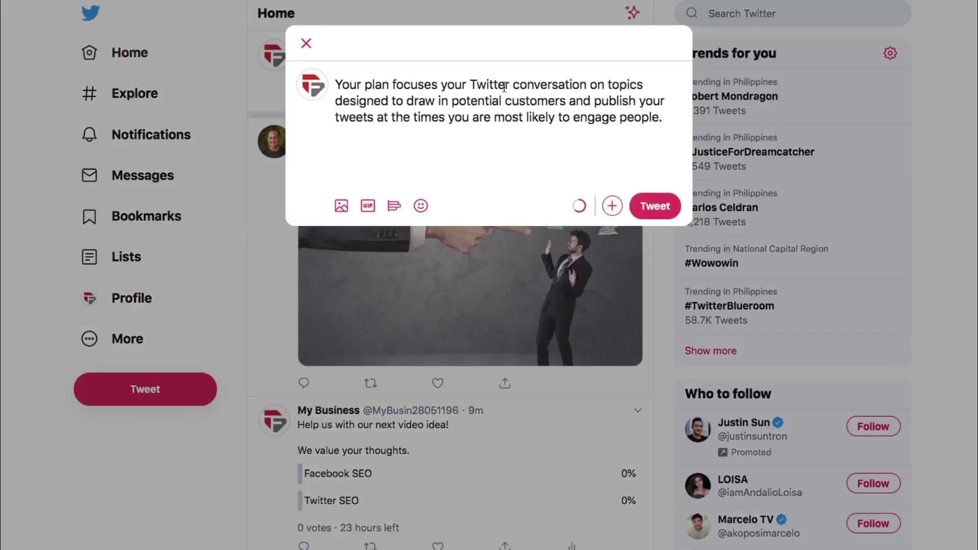
click(421, 206)
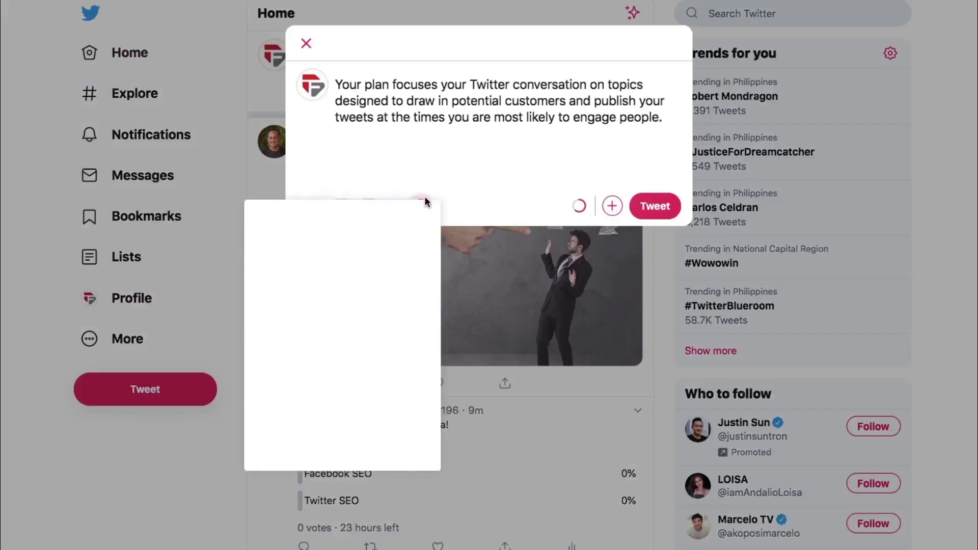
click(261, 310)
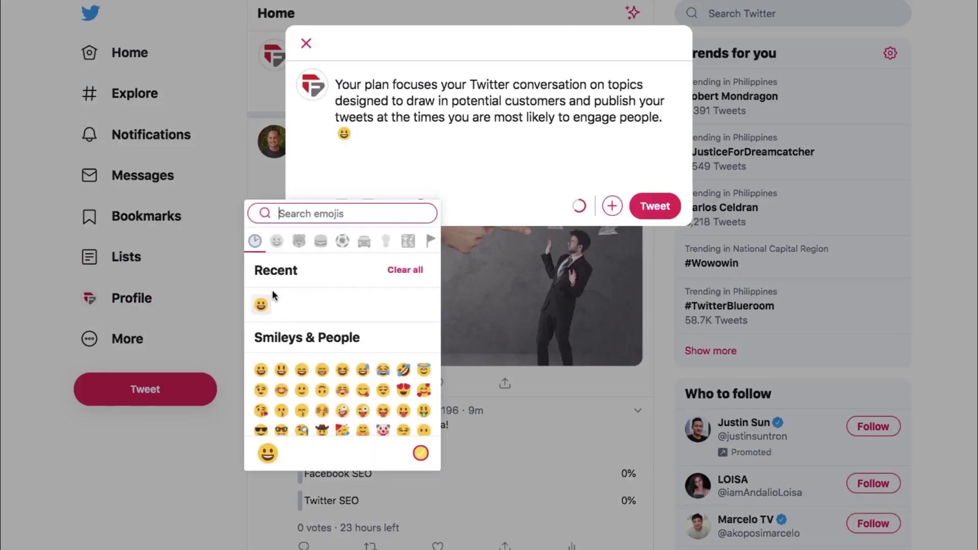
click(423, 131)
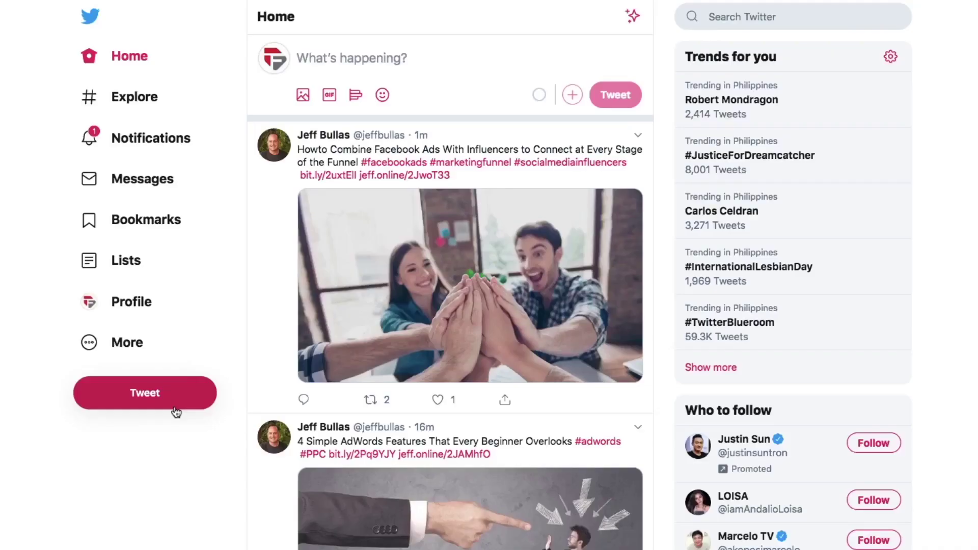
click(174, 401)
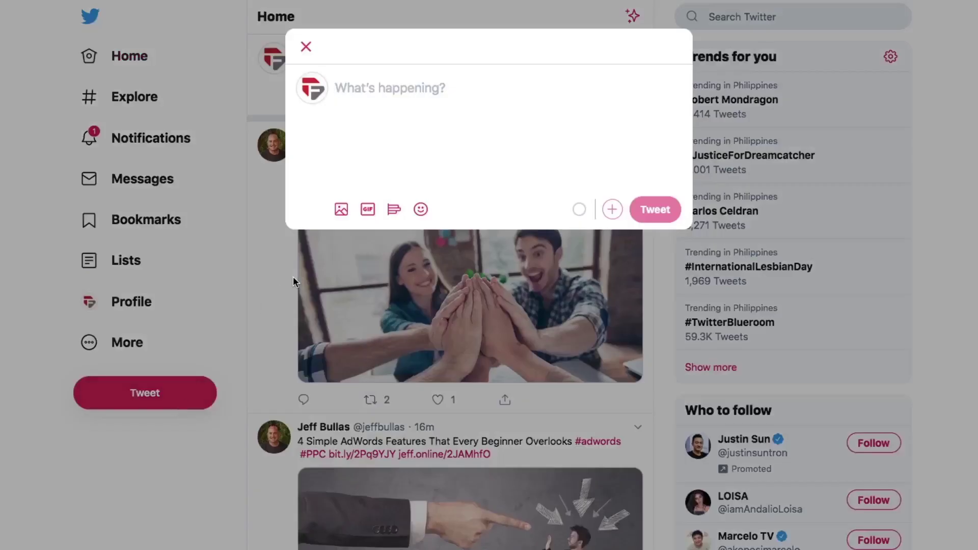
Step: Write 'Check out our website' and attach slider-3.jpg from Downloads to the tweet
text(d)
key(BackSpace)
text(Check )
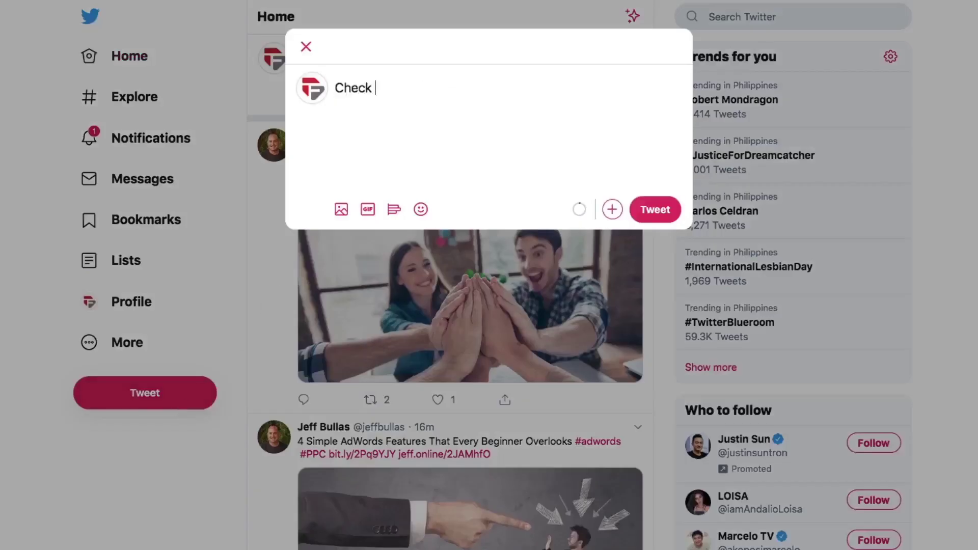
text(out our websi)
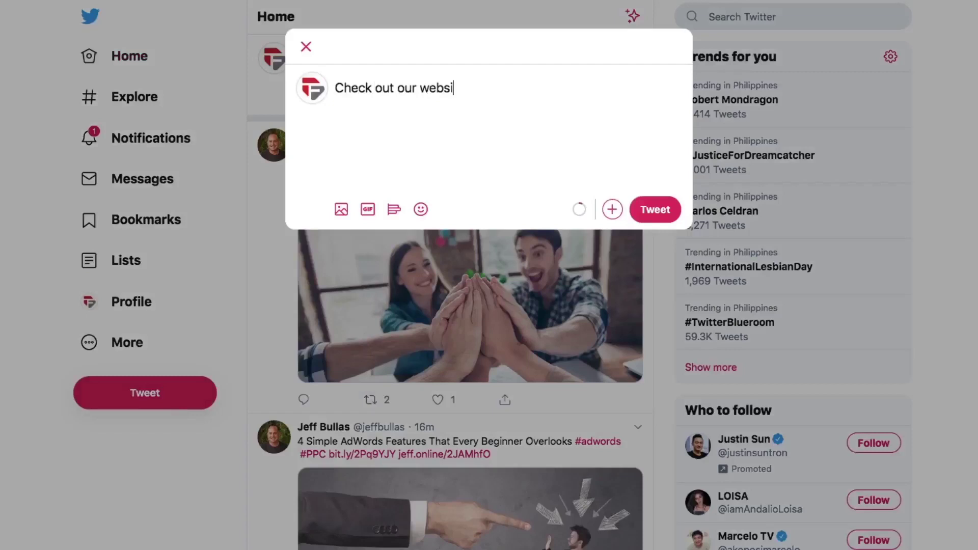
text(te!)
click(342, 209)
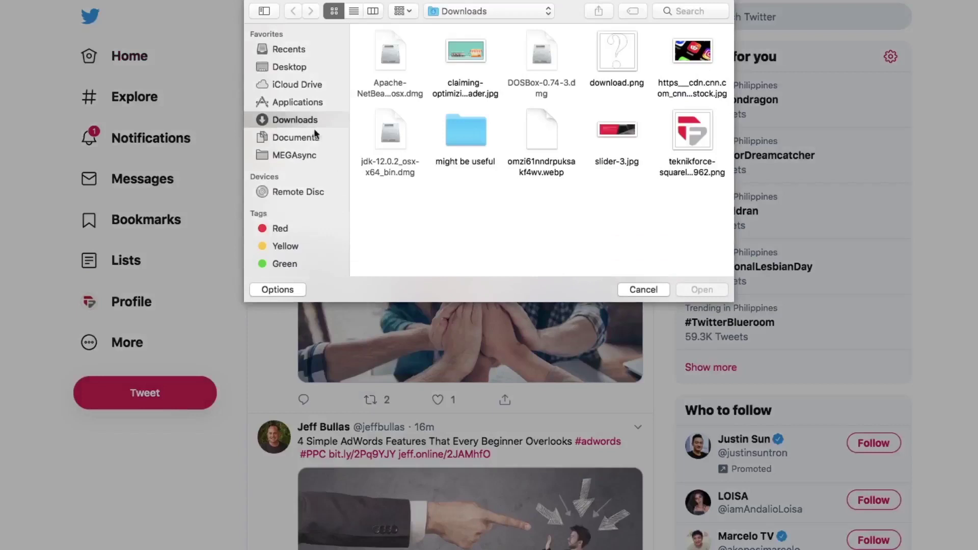
double_click(601, 126)
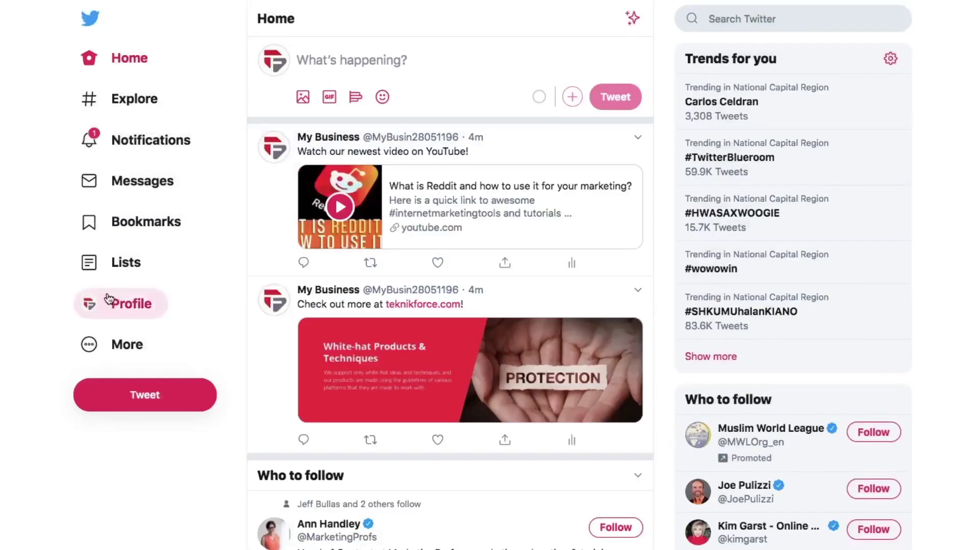
Step: Open the My Business profile's Media tab and scroll through its photos and videos
click(111, 299)
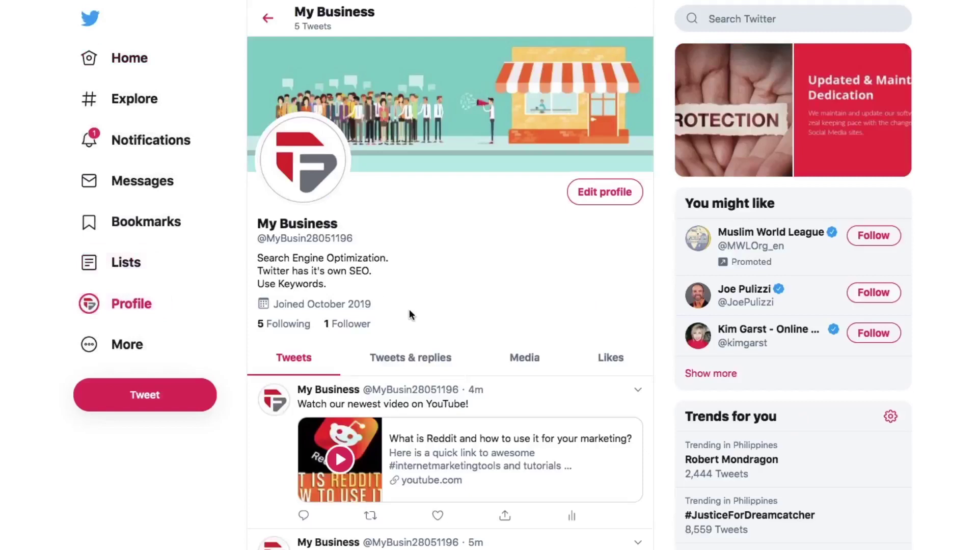
click(517, 363)
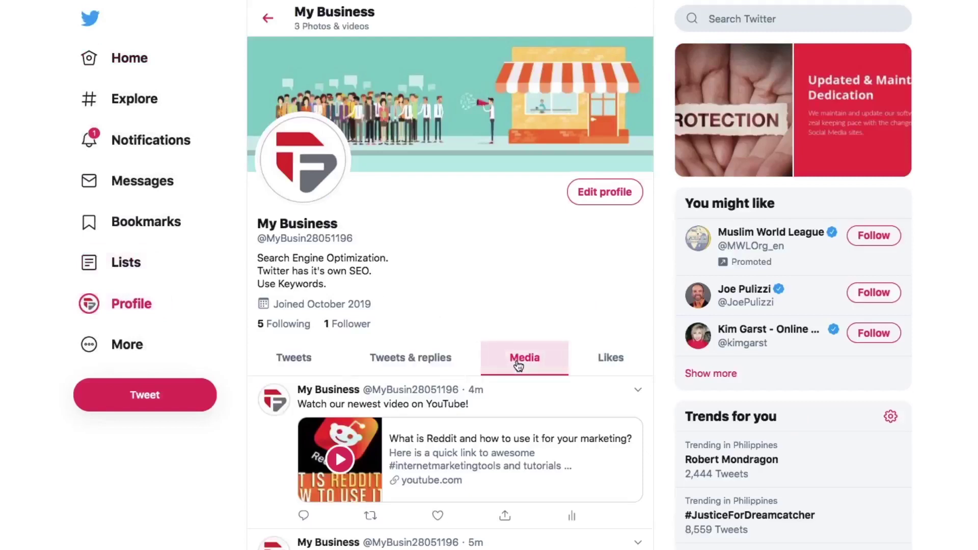
scroll(518, 366, down, 4)
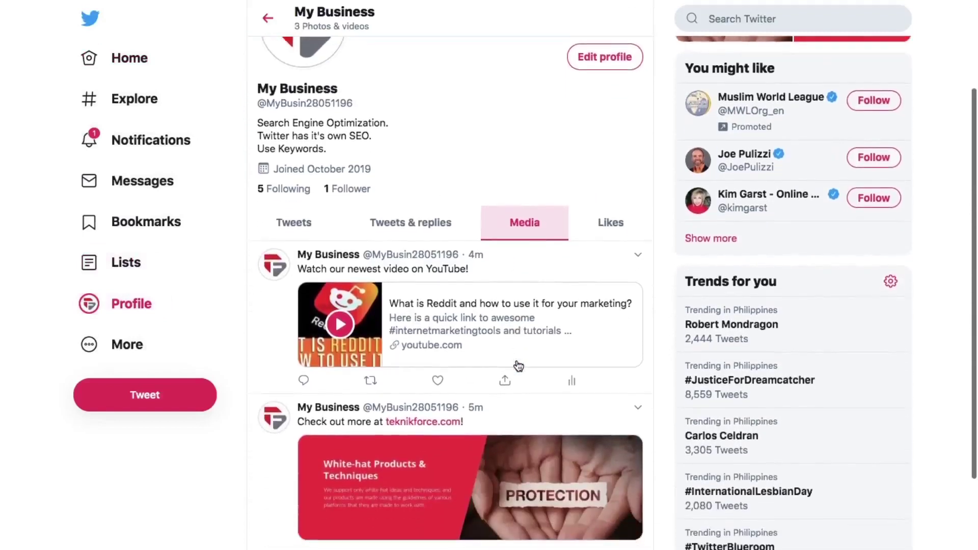
scroll(519, 366, down, 2)
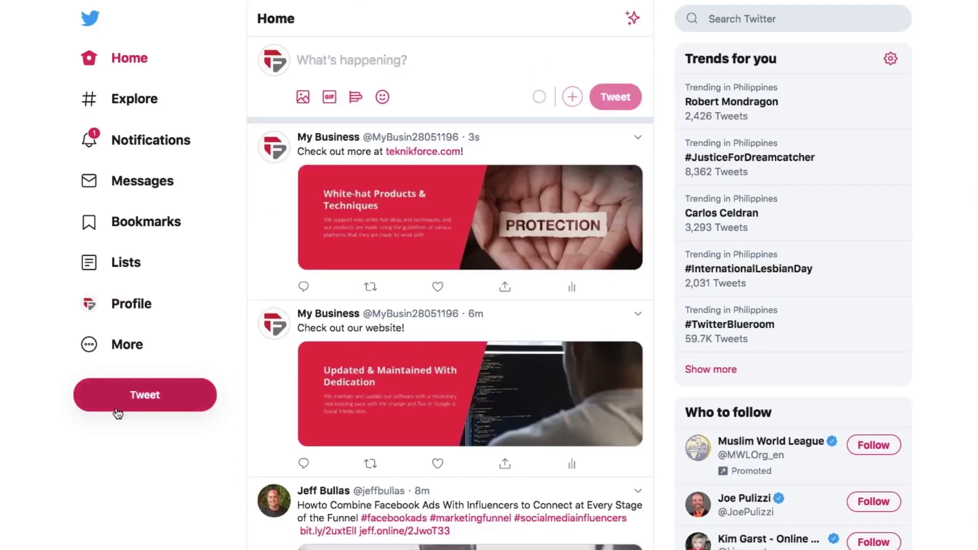
Step: Tweet 'Watch our newest video on YouTube!' with the pasted YouTube link, then open the posted tweet
click(117, 407)
text(Watch our)
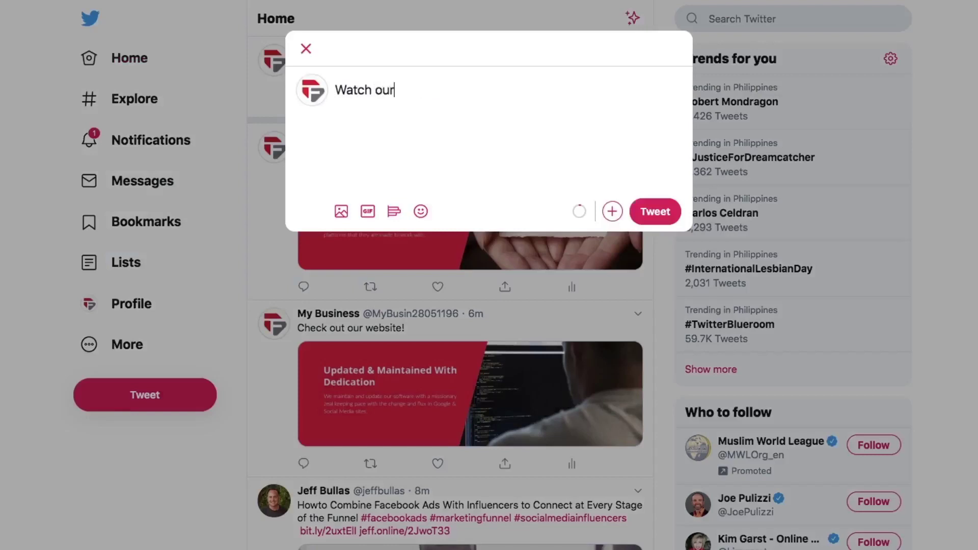
text( newest video )
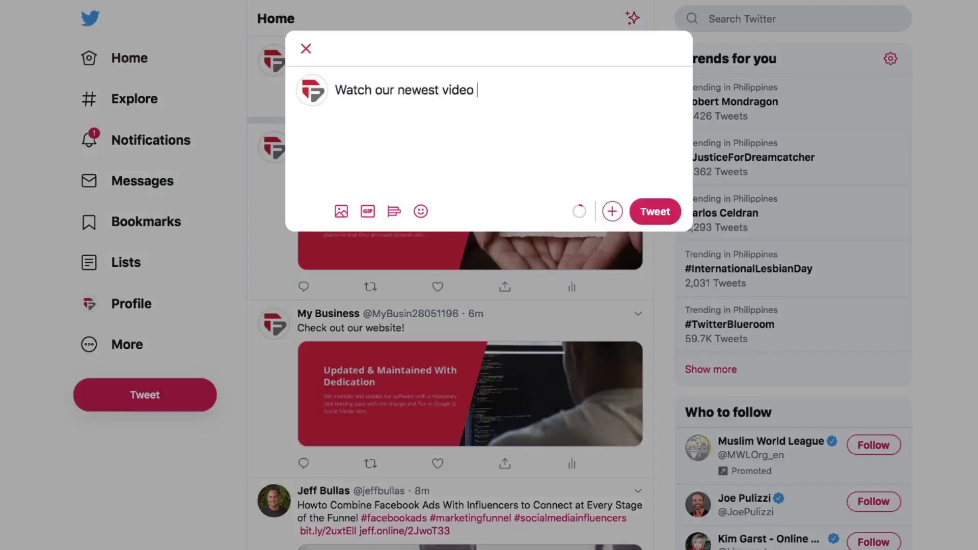
text(on YouTube!)
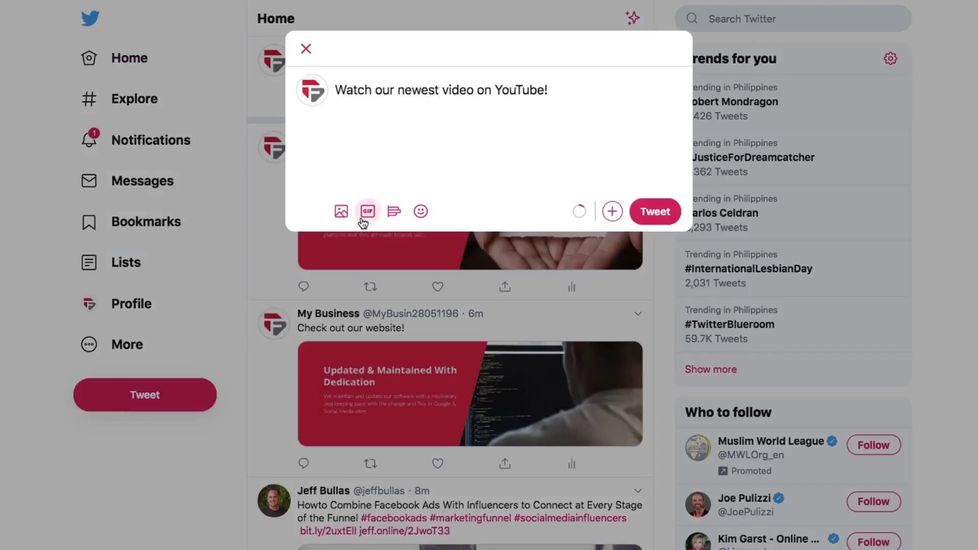
key(Return)
key(Return)
text(https://www.youtube.com/watch?v=v02uPzSyj5Y)
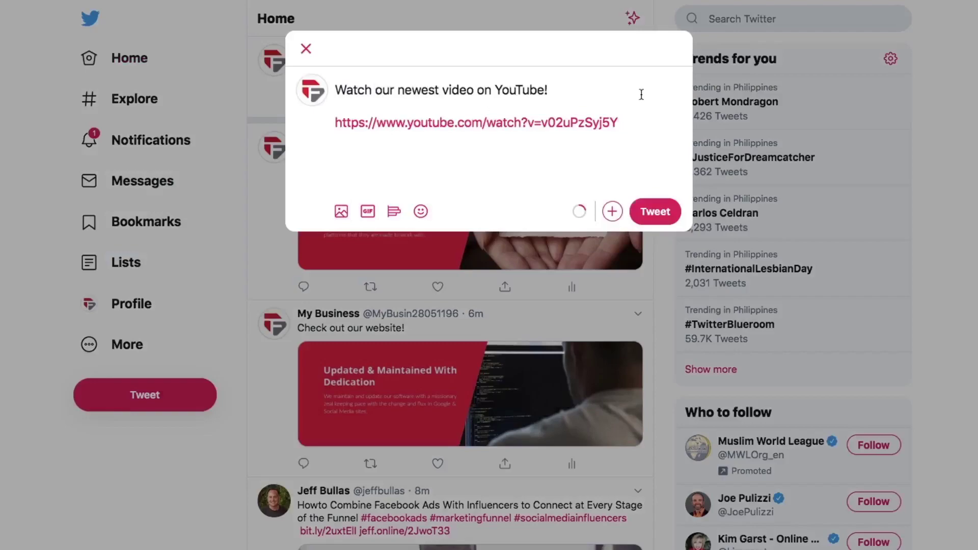
click(657, 211)
click(562, 175)
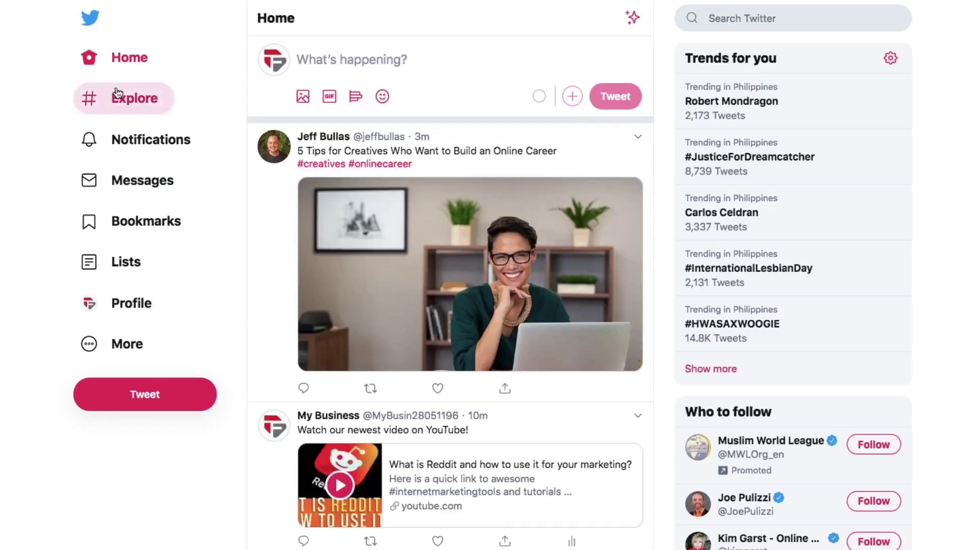
Step: Expand Explore's Trends for you into the full trends list and scroll through it
click(117, 95)
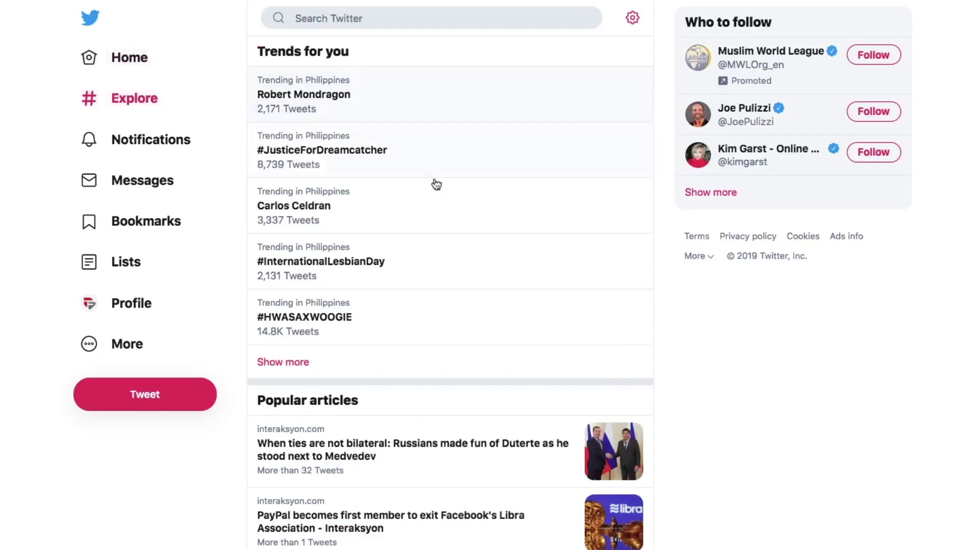
click(290, 360)
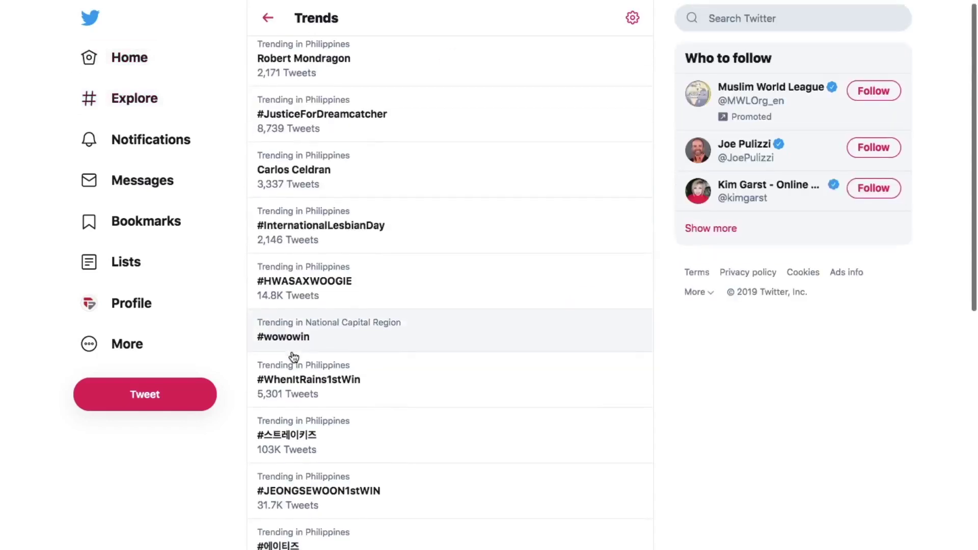
scroll(294, 357, down, 3)
scroll(294, 357, down, 5)
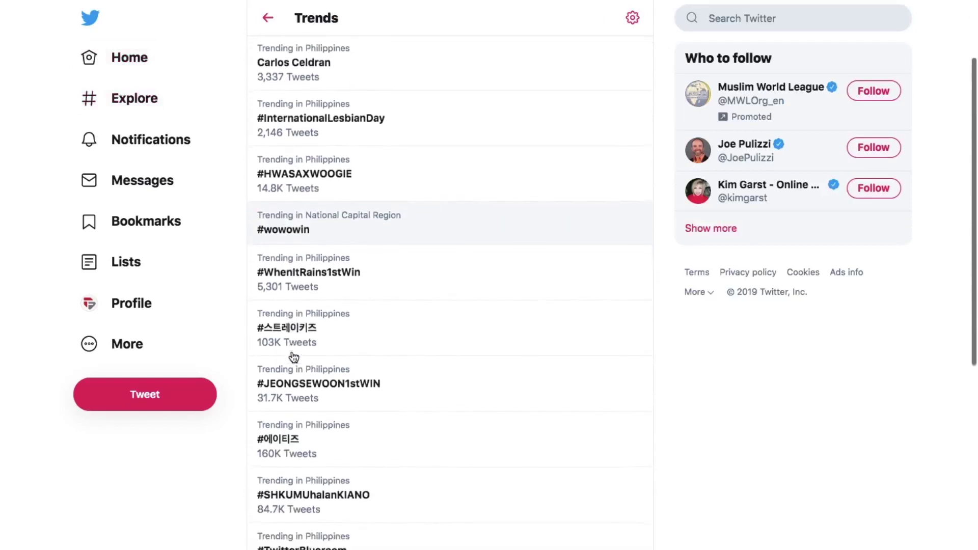
scroll(294, 357, down, 7)
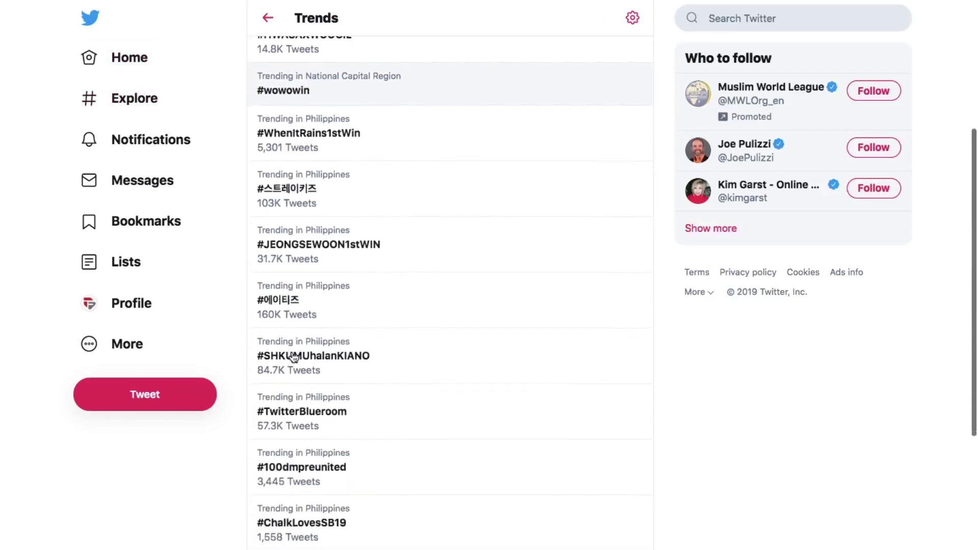
scroll(294, 356, down, 8)
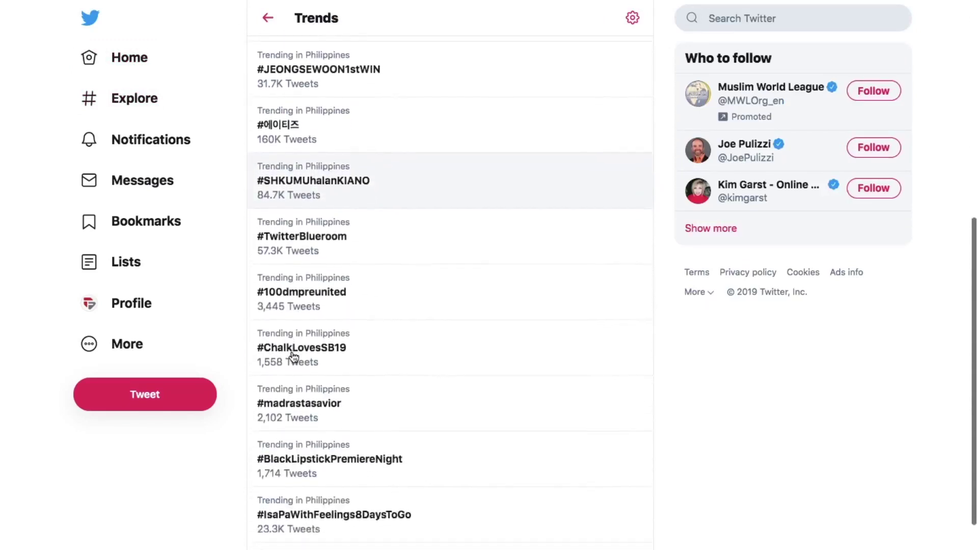
Step: Search the web for Hashtagify and open its Twitter Suggestions tweet box
text(hast)
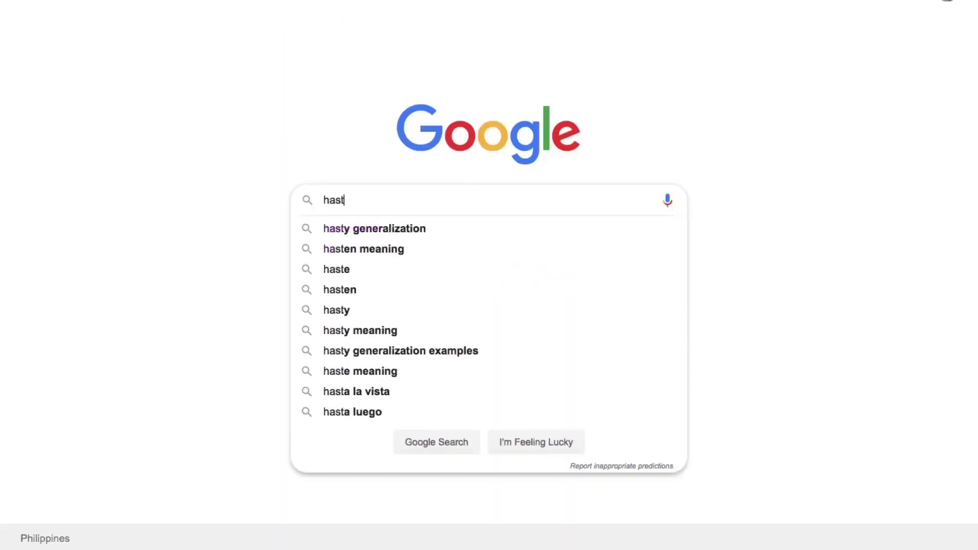
text(agi)
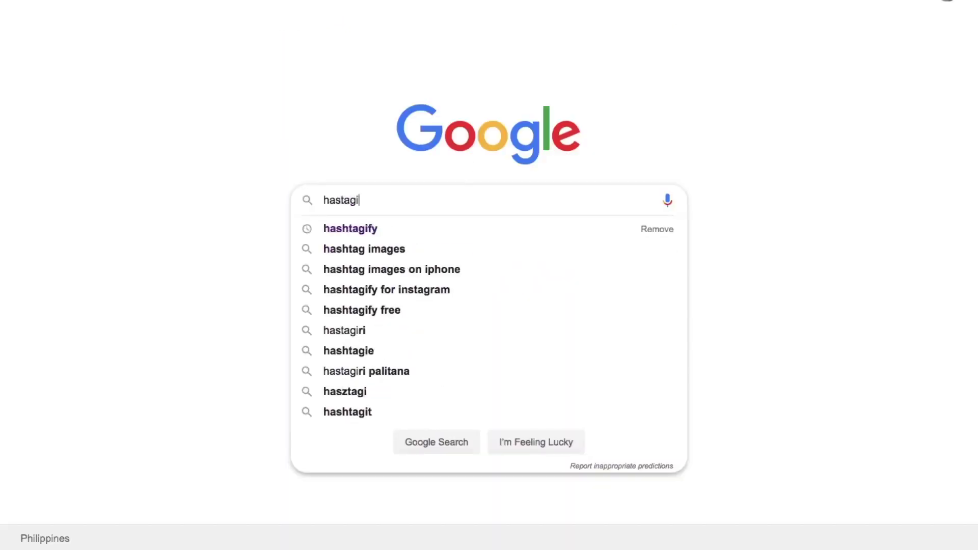
text(fy)
key(Return)
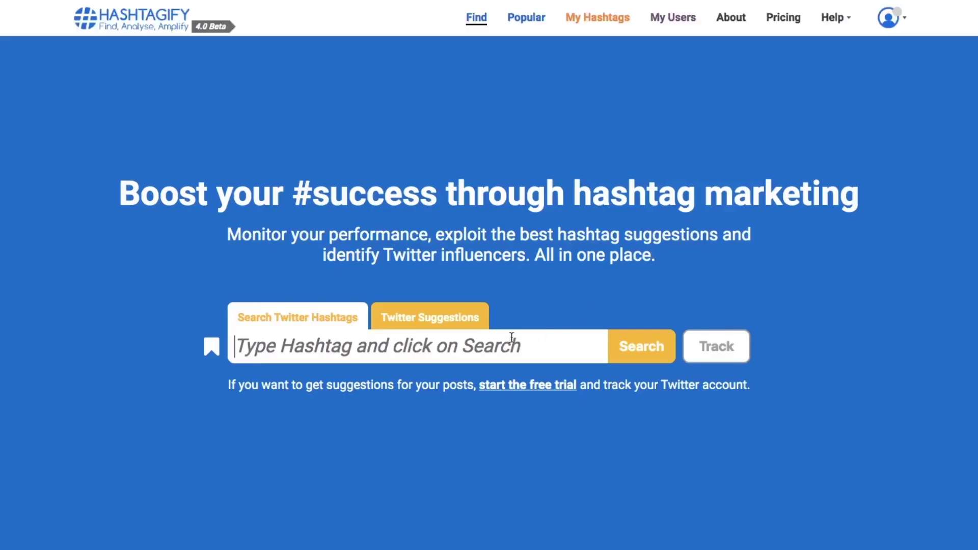
click(459, 319)
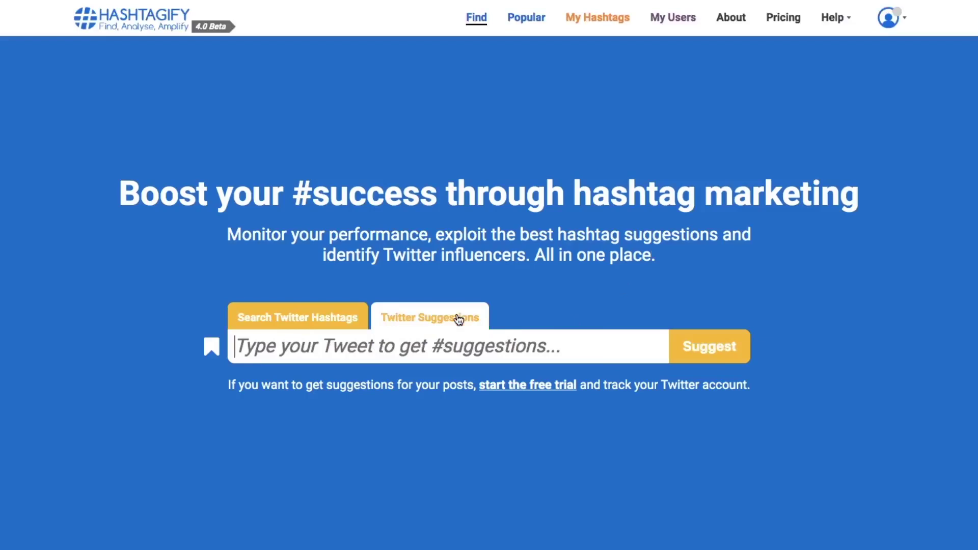
click(488, 336)
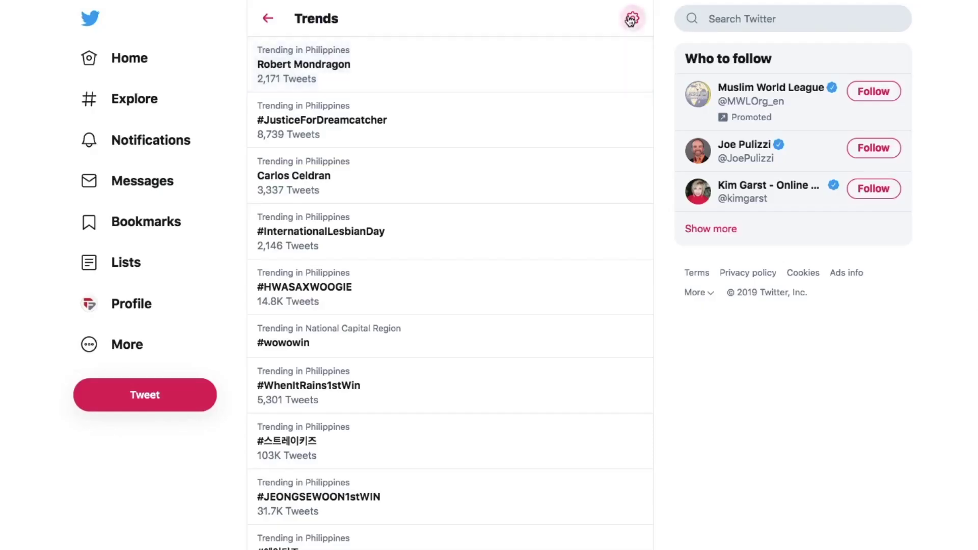
Step: Turn off Trends for you, set the trends location to Worldwide, and scroll the resulting trends
click(631, 19)
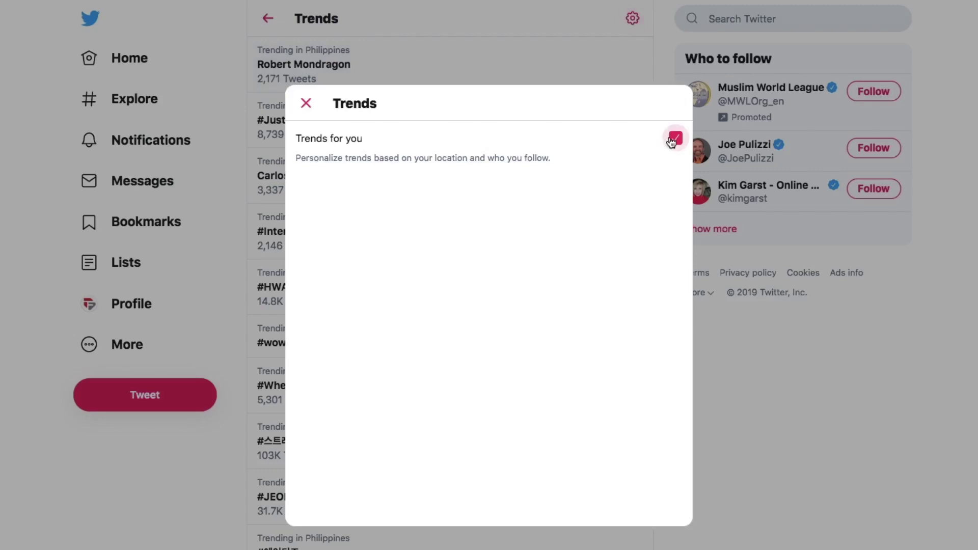
click(675, 138)
click(596, 199)
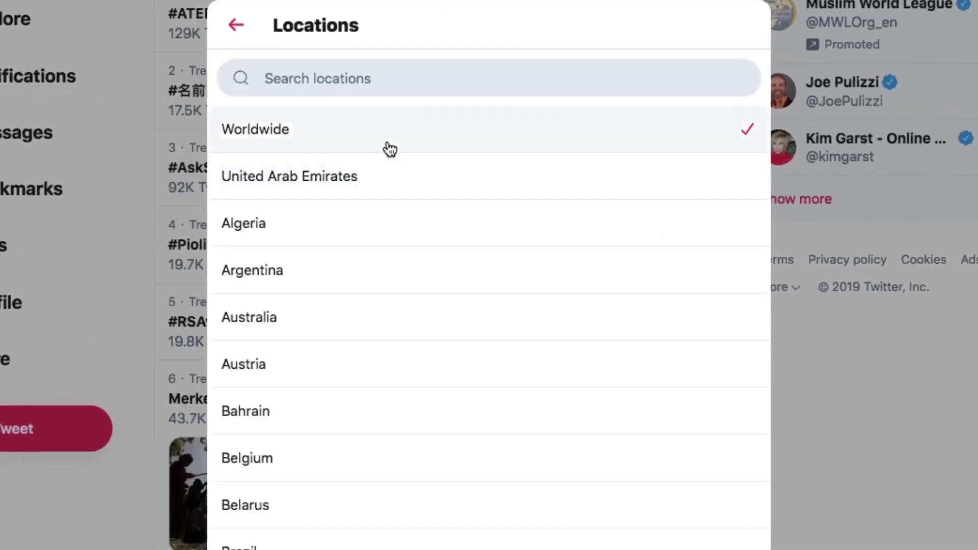
click(386, 147)
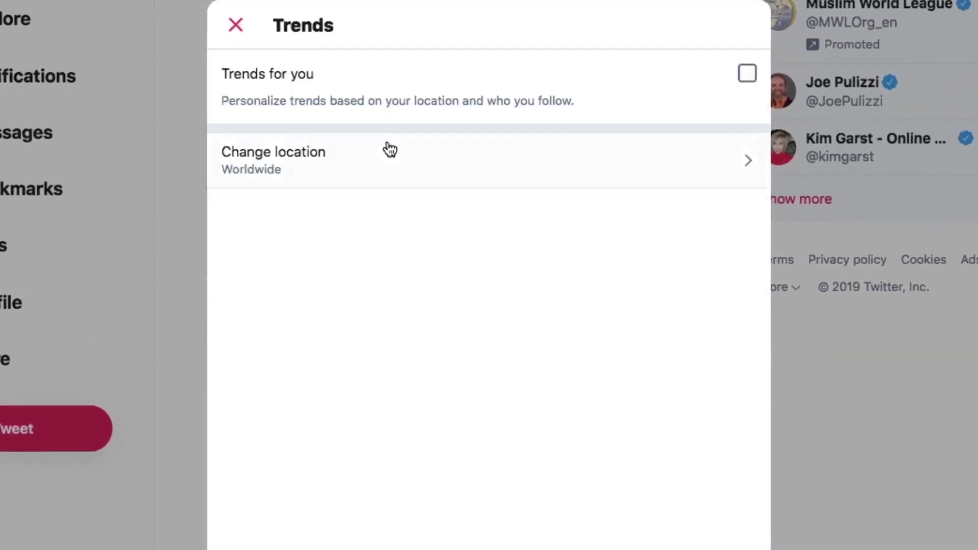
click(235, 25)
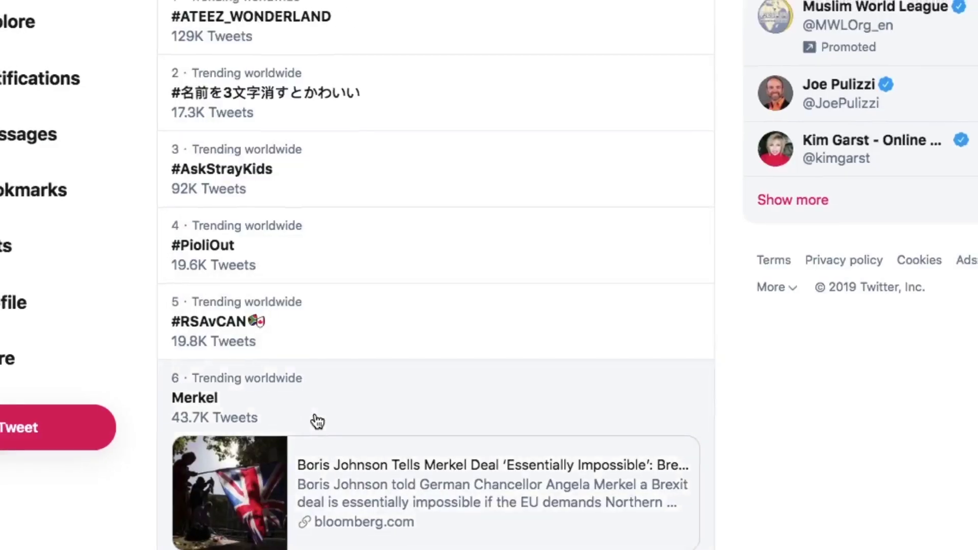
scroll(364, 390, down, 2)
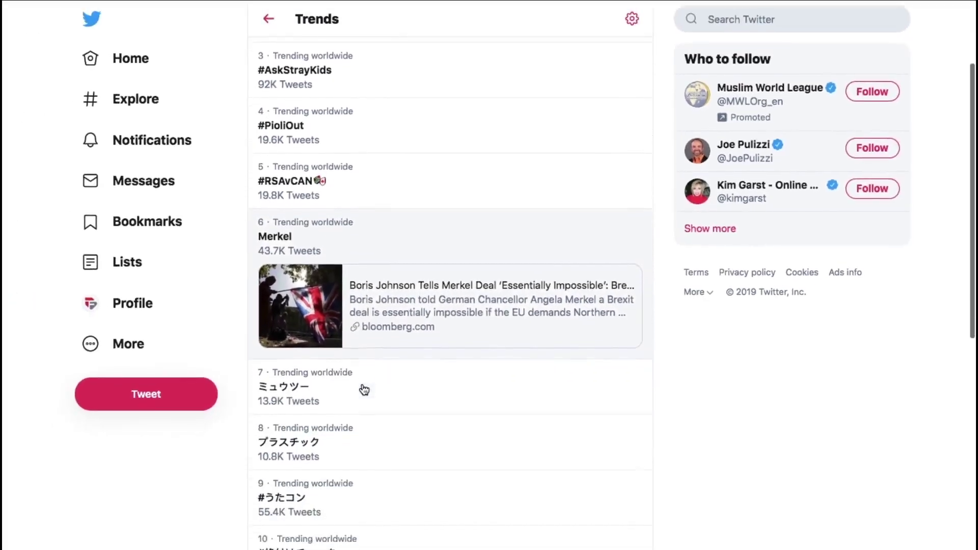
scroll(364, 390, down, 5)
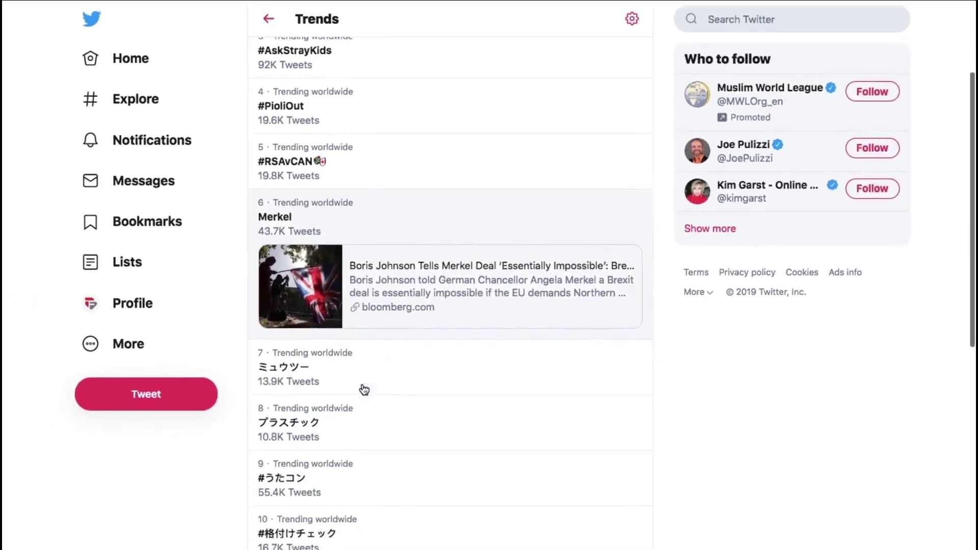
scroll(363, 390, down, 3)
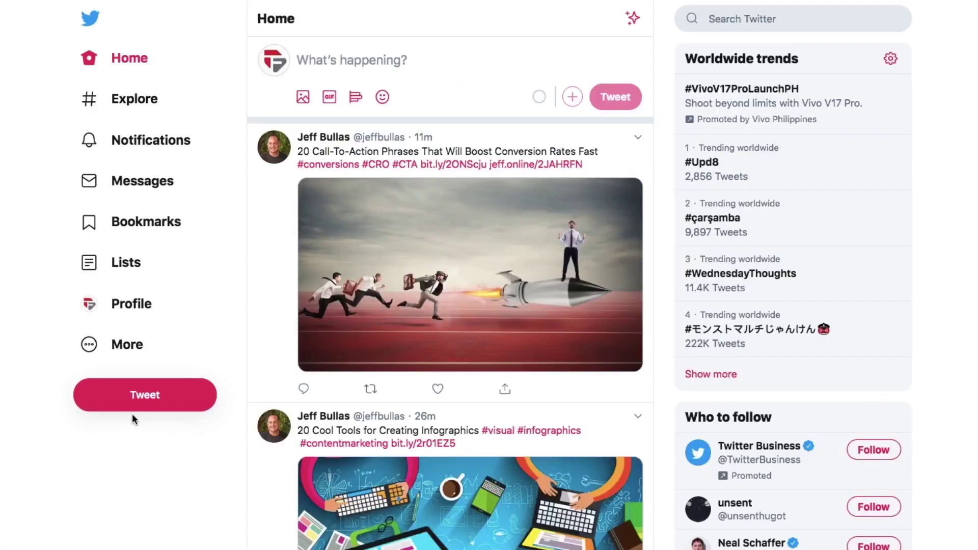
Step: Write the tip 'Make it easy to remember and easy to spell.' with #NoTypos below
click(139, 402)
text(Make it easy t)
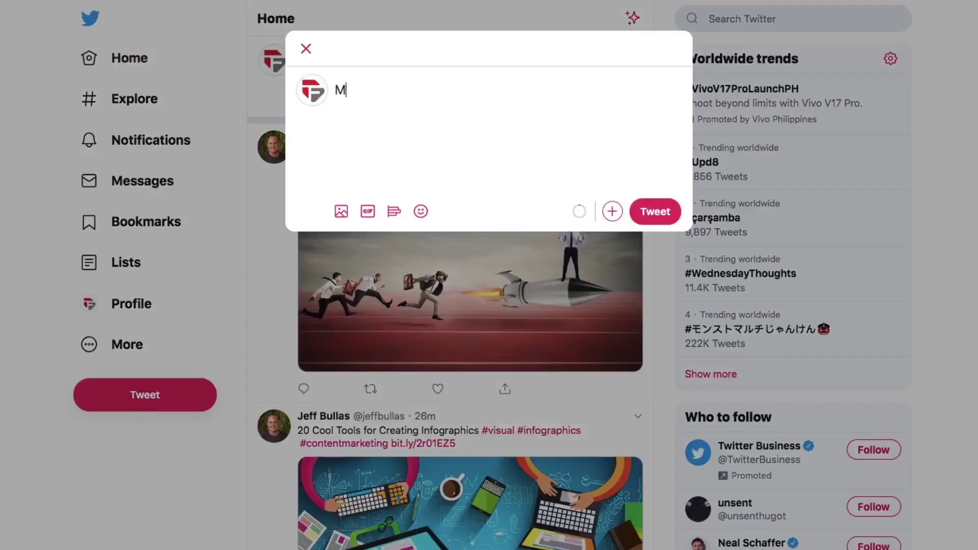
text(o rem)
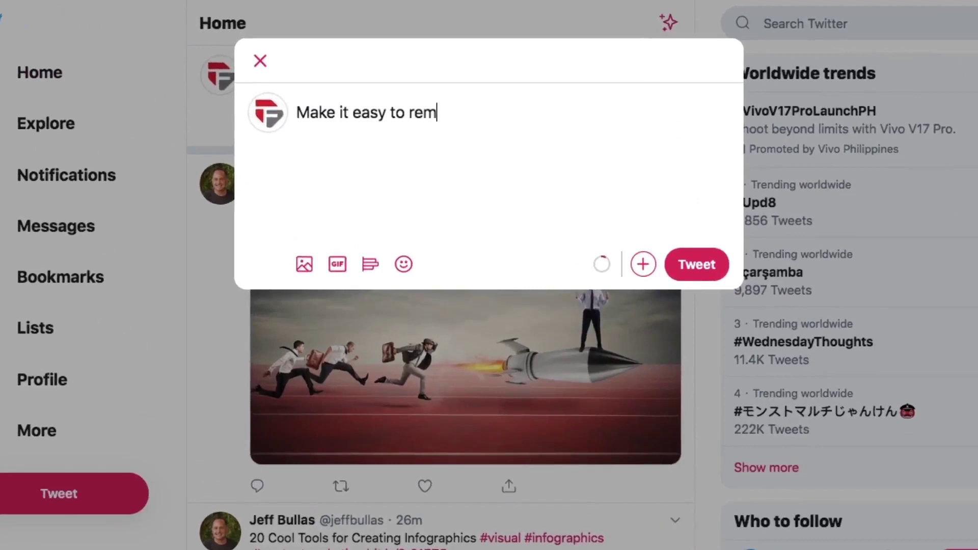
text(ember and easy to spell)
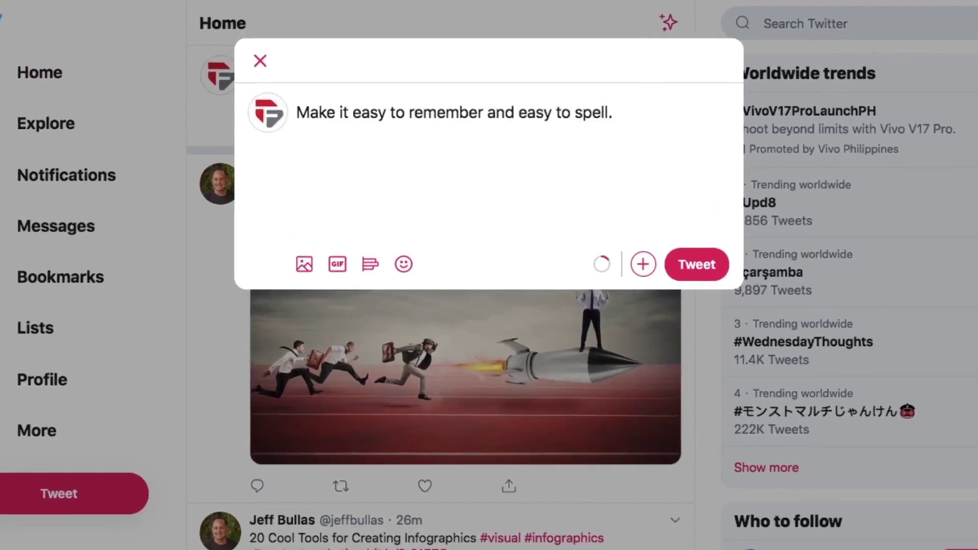
text(.)
key(Return)
text(#NoTypos)
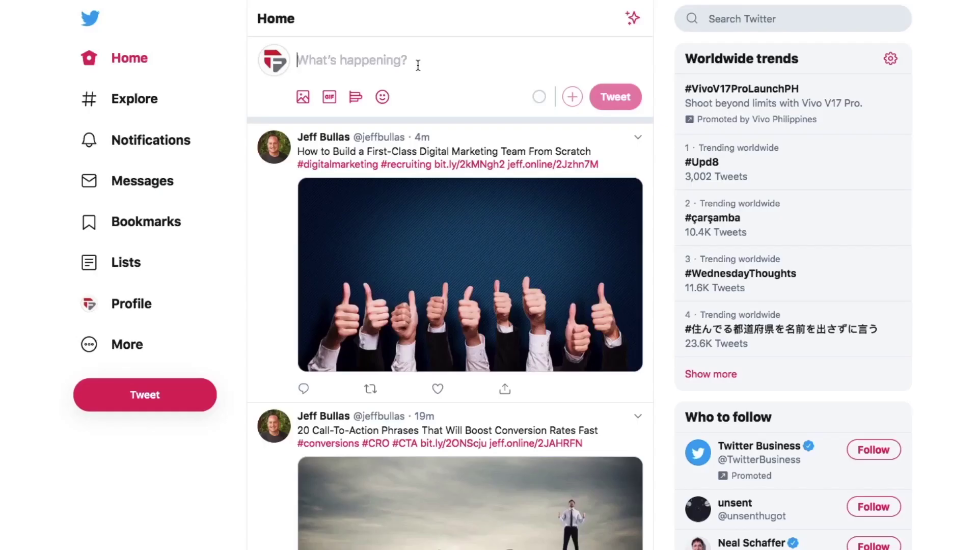
Step: Write and send 'Be realistic.' with #DontExpect on its own line
click(418, 66)
text(Be real)
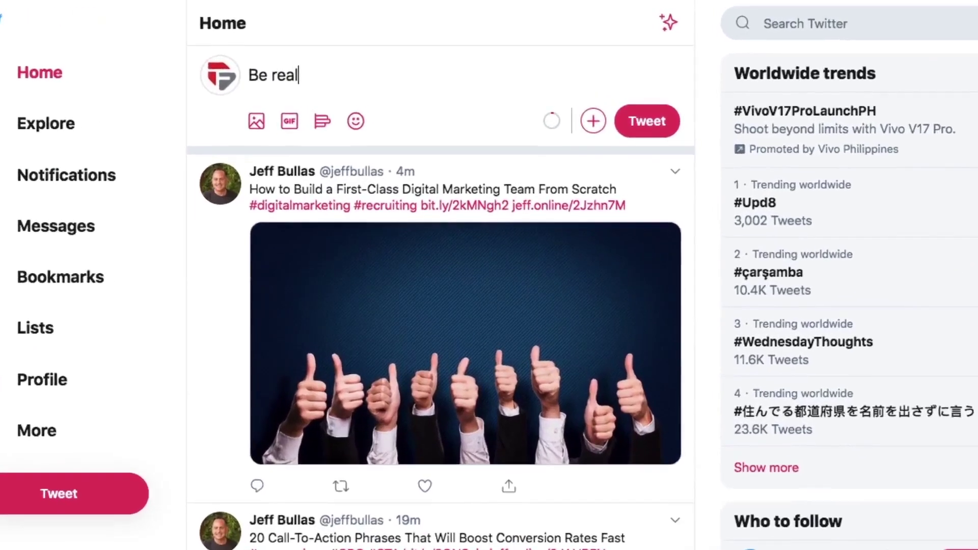
text(istic.)
key(Return)
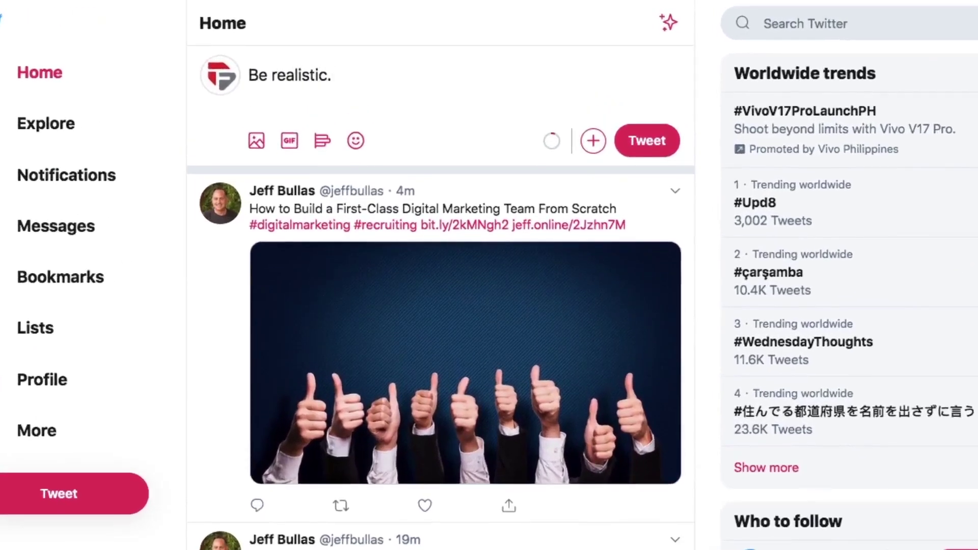
text(#DontExpect)
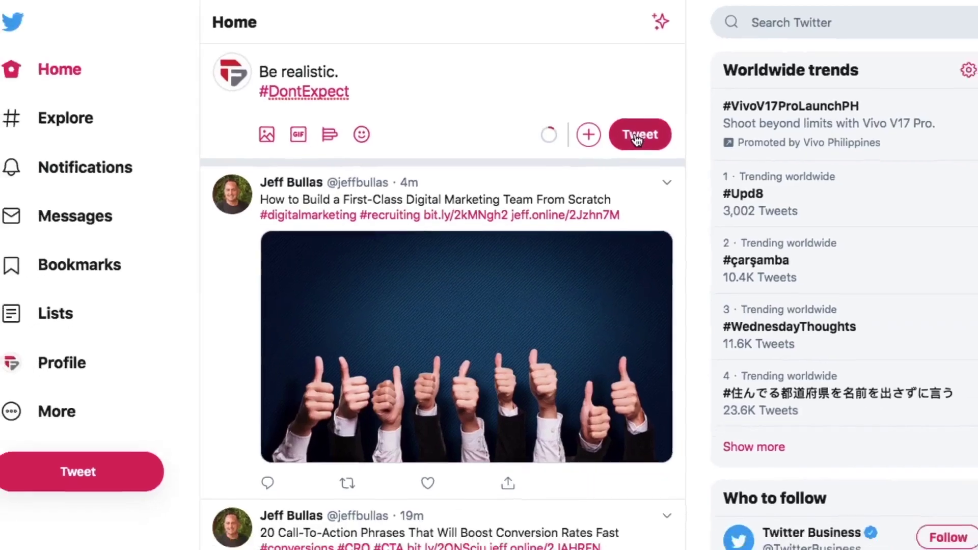
click(168, 390)
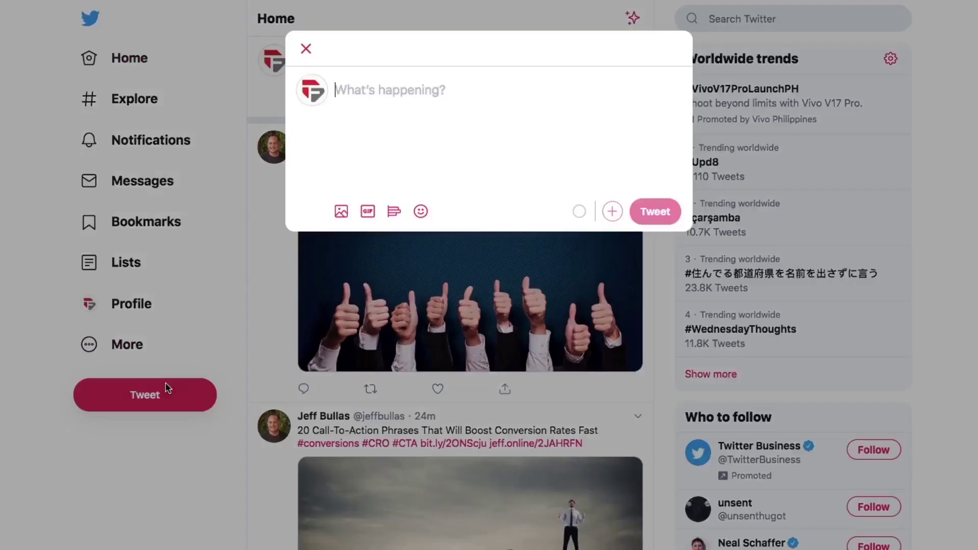
Step: Tweet 'Do your research #Check' and 'Give people a reason to use your hashtag. #Relevant', then type 'Partner with influencers. #Influence'
text(Do your r)
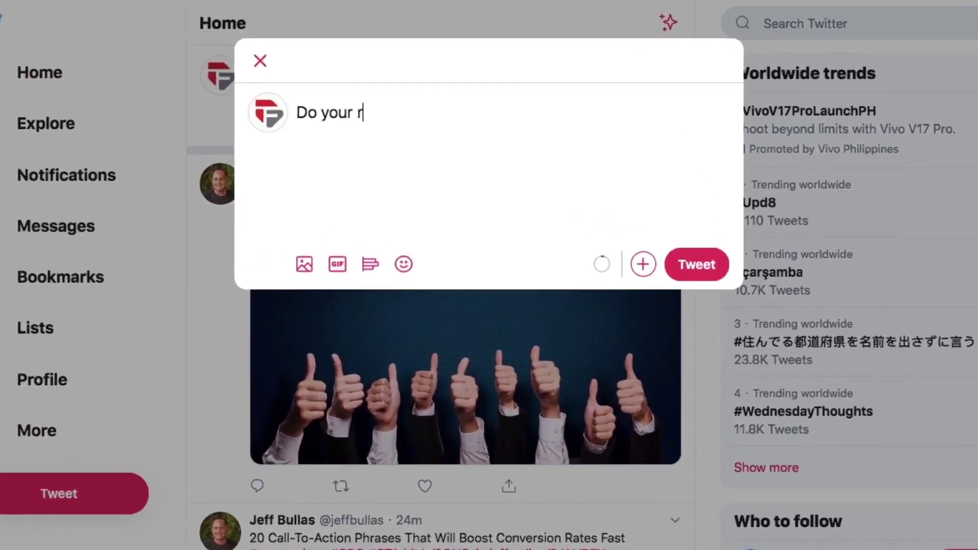
text(esearch#Checkm)
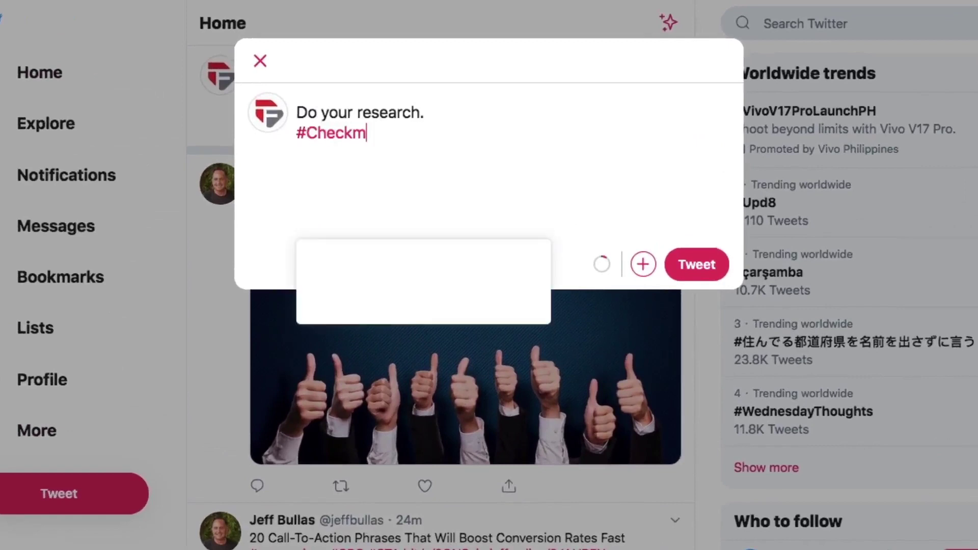
key(BackSpace)
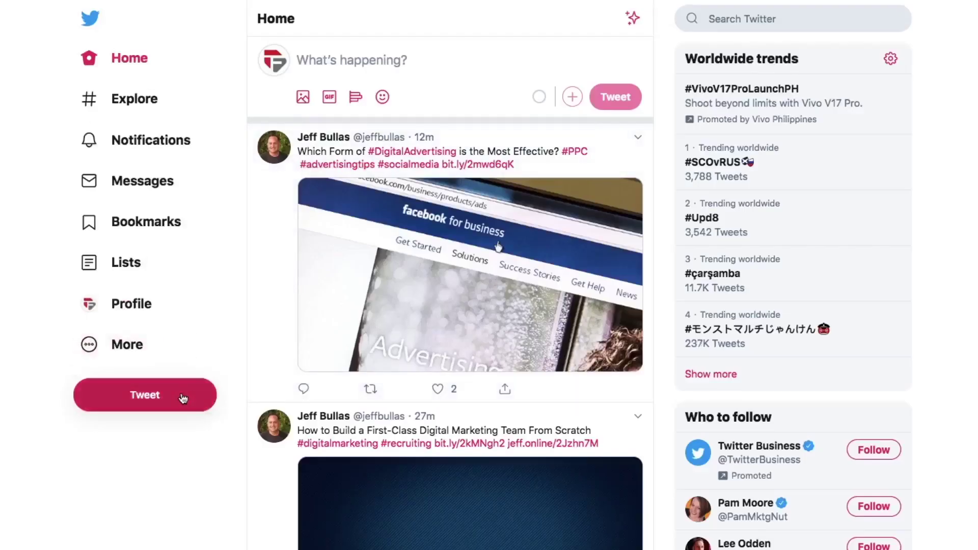
click(186, 395)
text(Give peo)
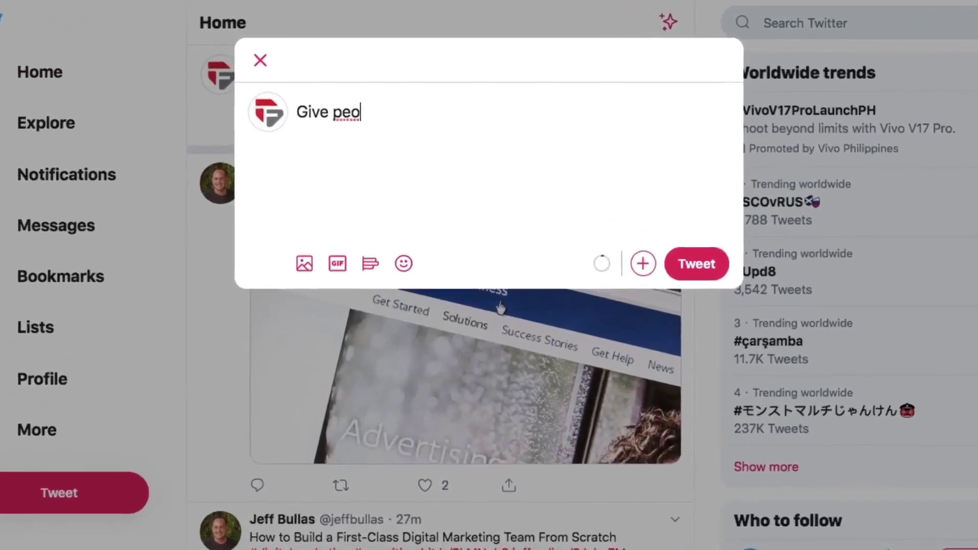
text(ple a reson)
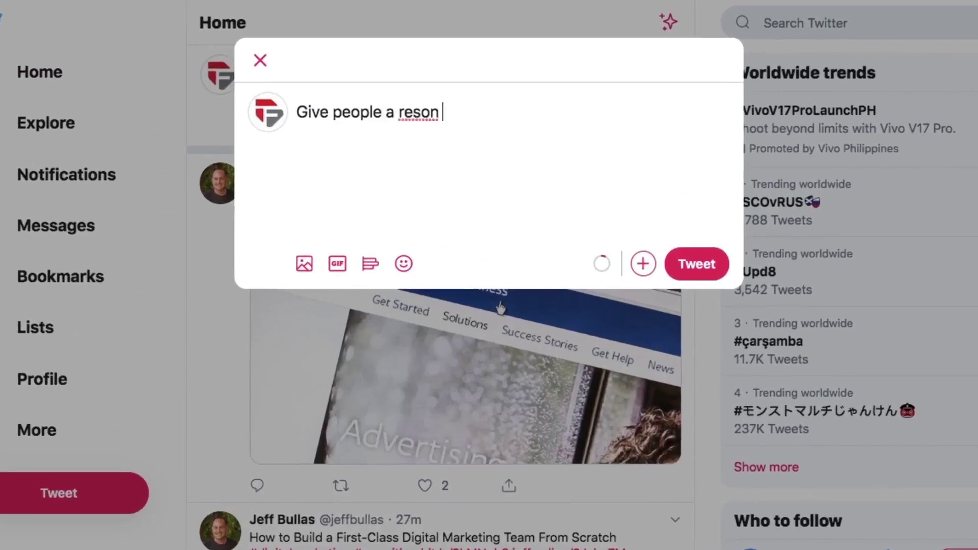
key(BackSpace)
key(BackSpace)
key(BackSpace)
text(ason to us)
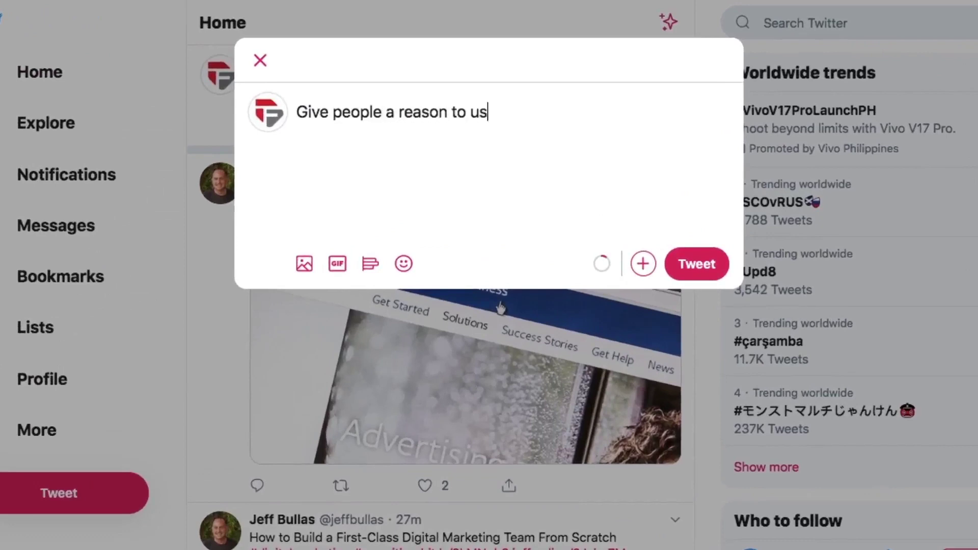
text(e your hastag.)
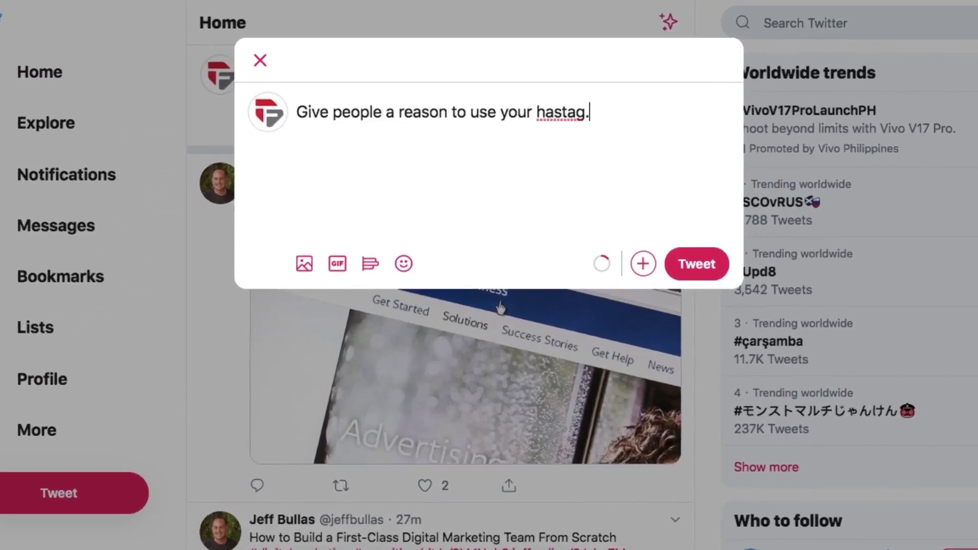
key(BackSpace)
key(BackSpace)
key(BackSpace)
key(BackSpace)
text(htag.)
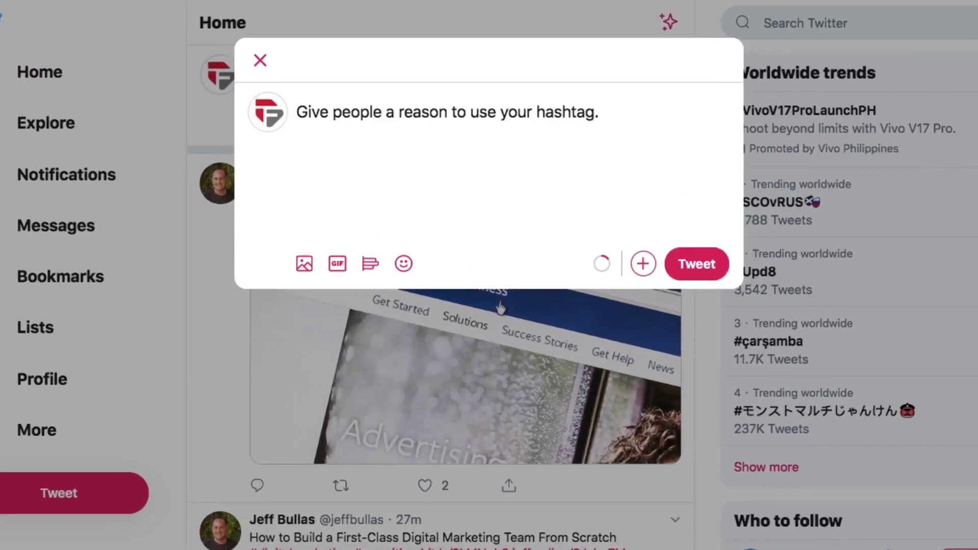
key(Return)
text(#Relevant)
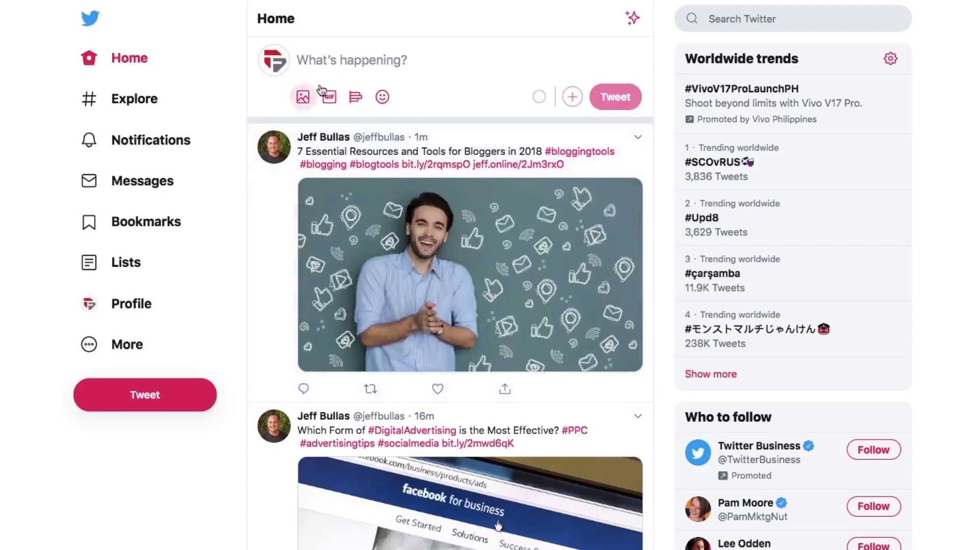
text(Partner wi)
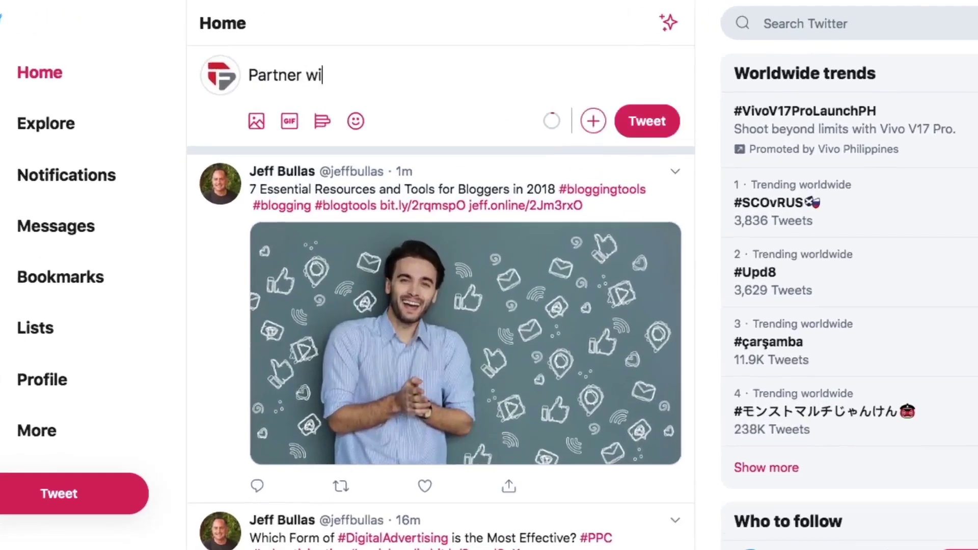
text(th influencers.)
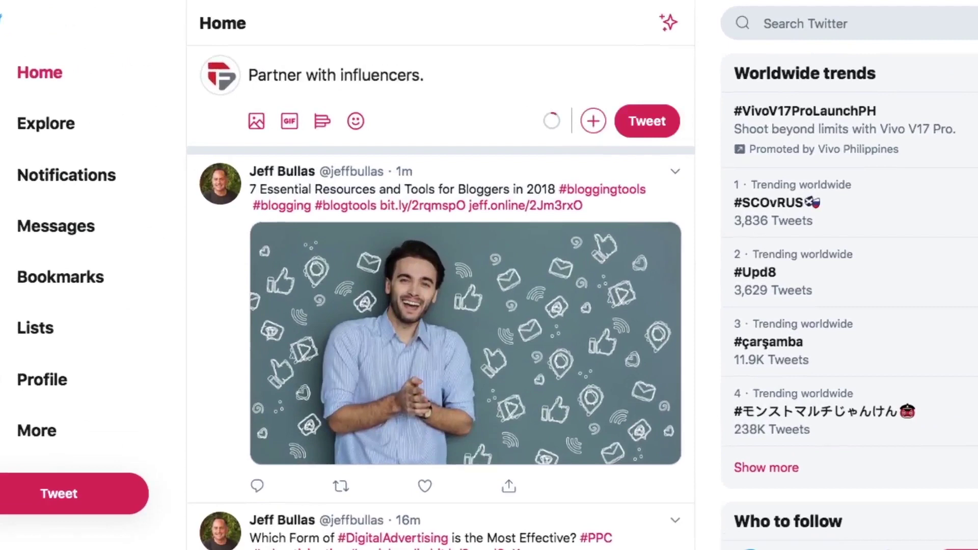
text( #Influence)
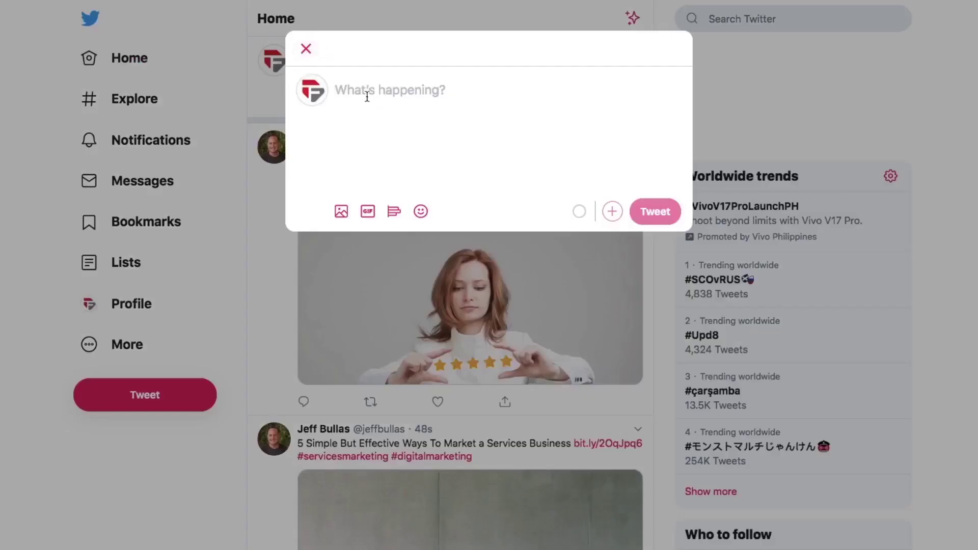
Step: Type 'One to two hashtags is enough.' followed by #DontOverHashtag on the next line
text(O)
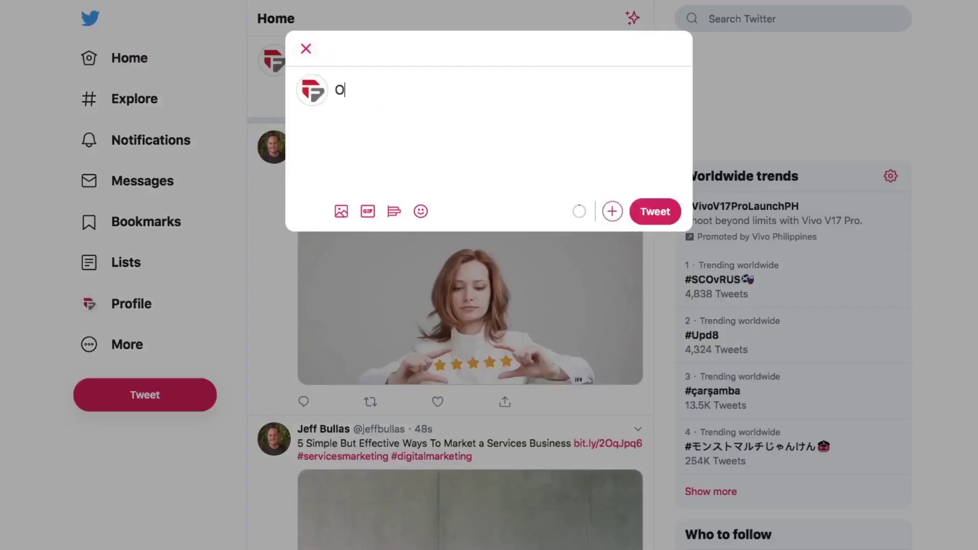
text(ne to two hashtags is )
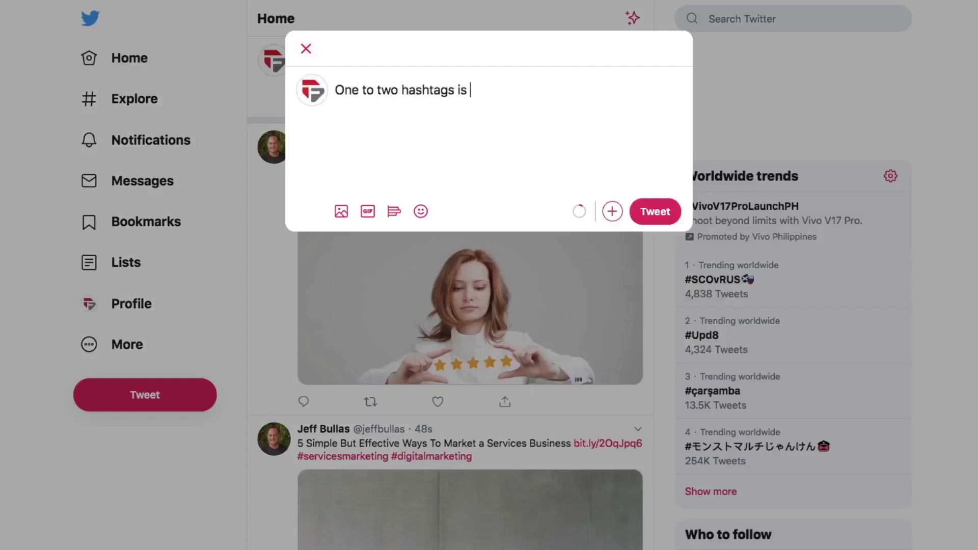
text(enough.)
key(Return)
text(#Dont)
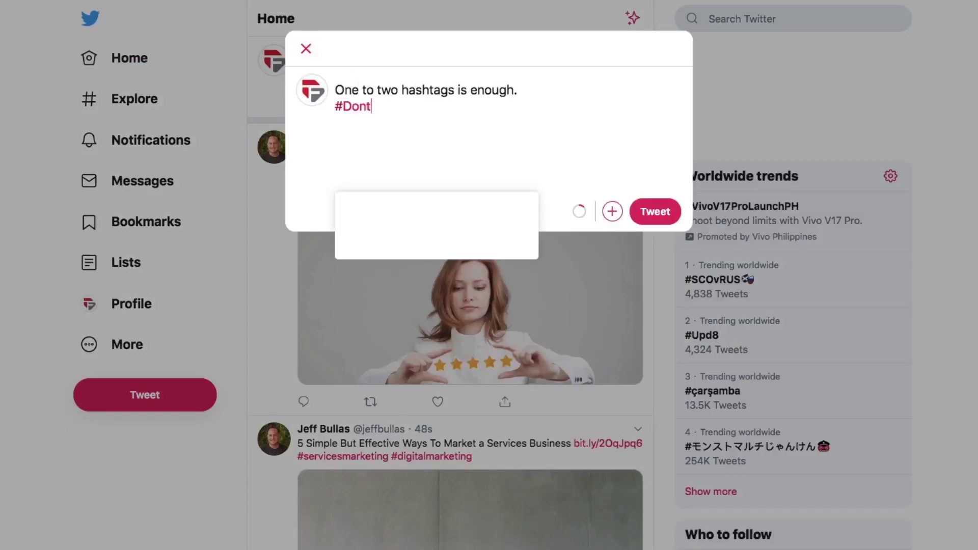
text(OverHashtag)
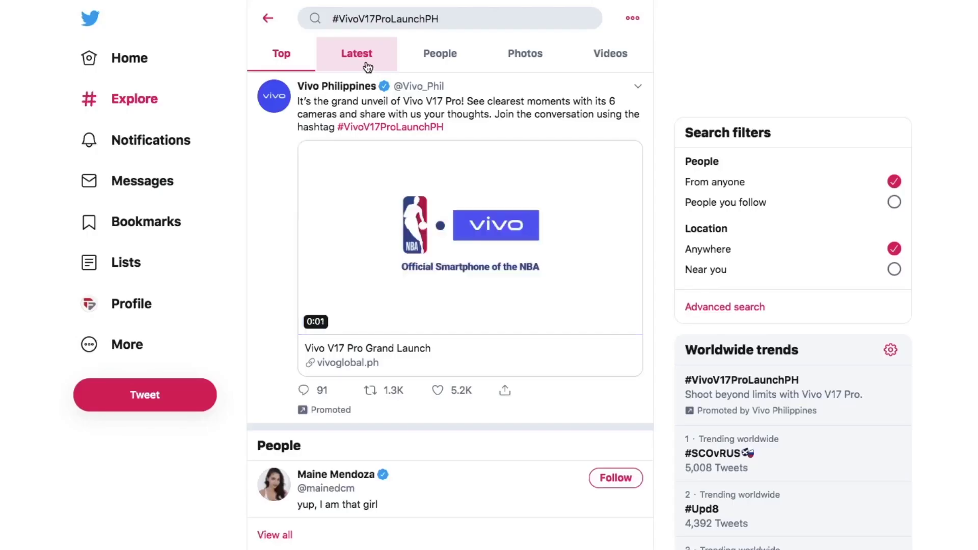
Step: Switch the #VivoV17ProLaunchPH search to Latest and scroll through the recent tweets
click(365, 65)
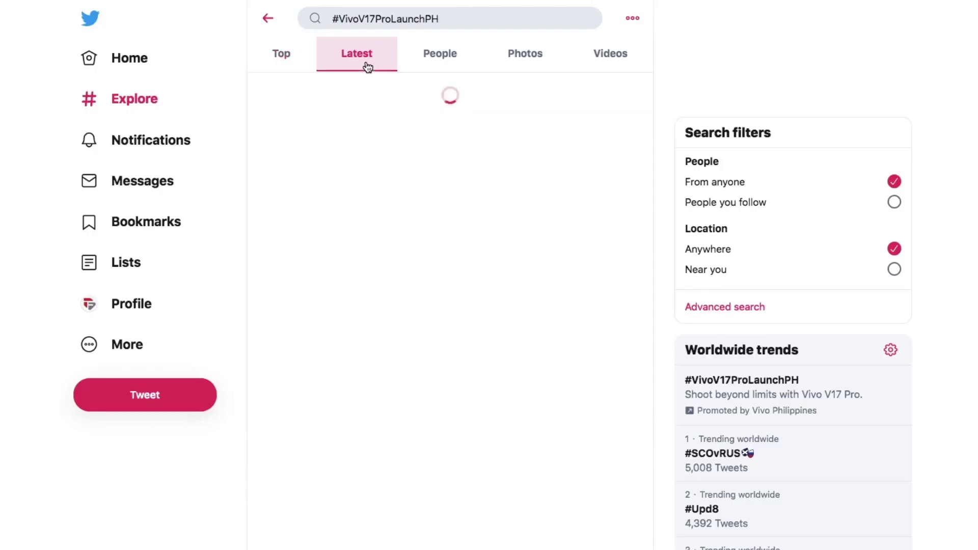
scroll(268, 276, down, 2)
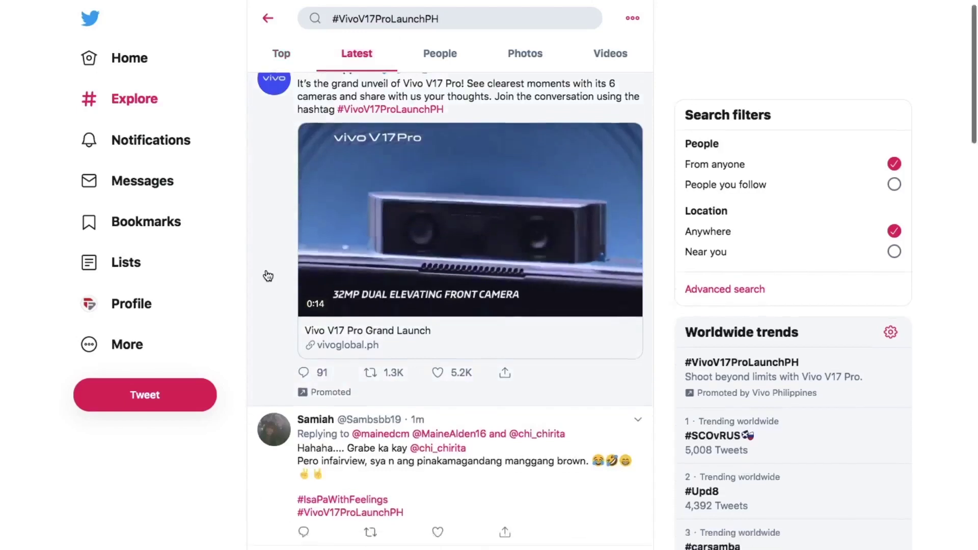
scroll(268, 275, down, 4)
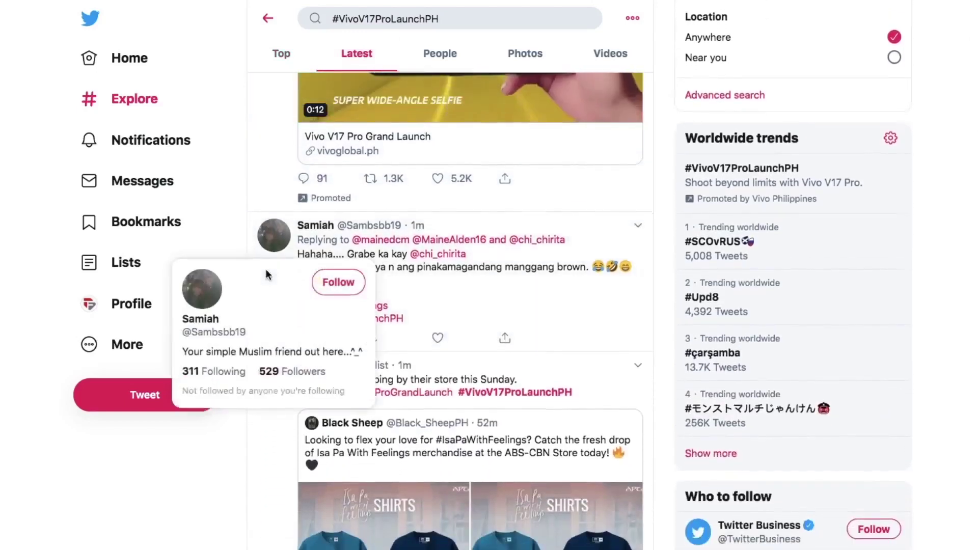
scroll(268, 276, down, 4)
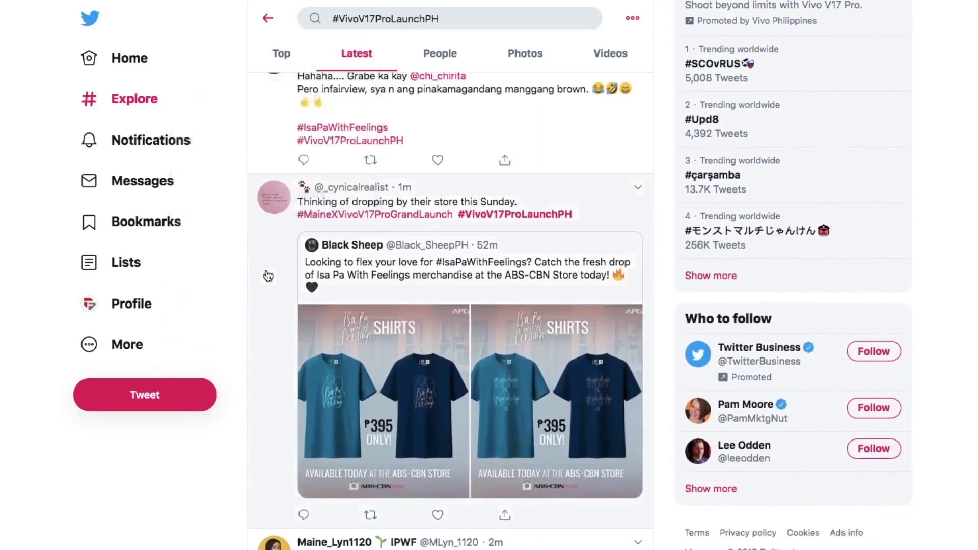
scroll(268, 276, down, 3)
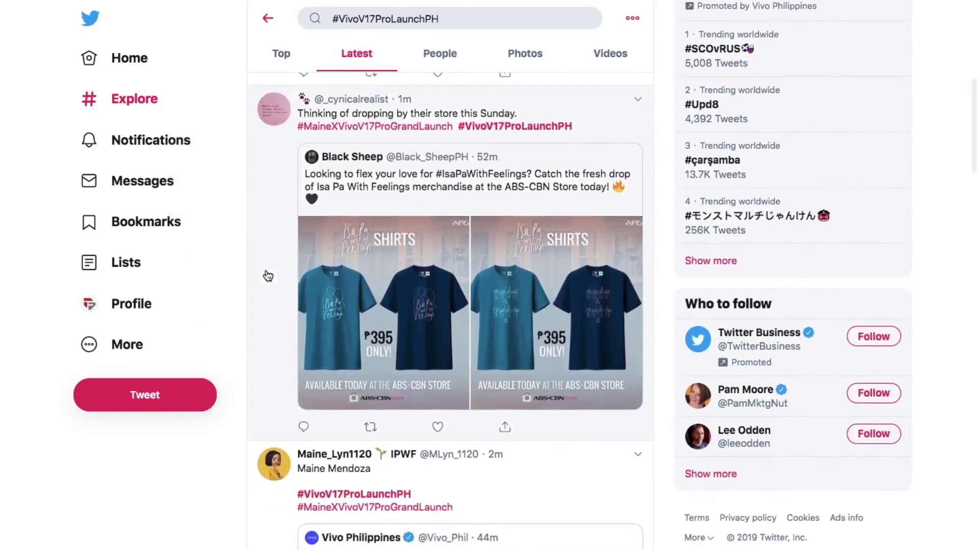
scroll(268, 276, down, 4)
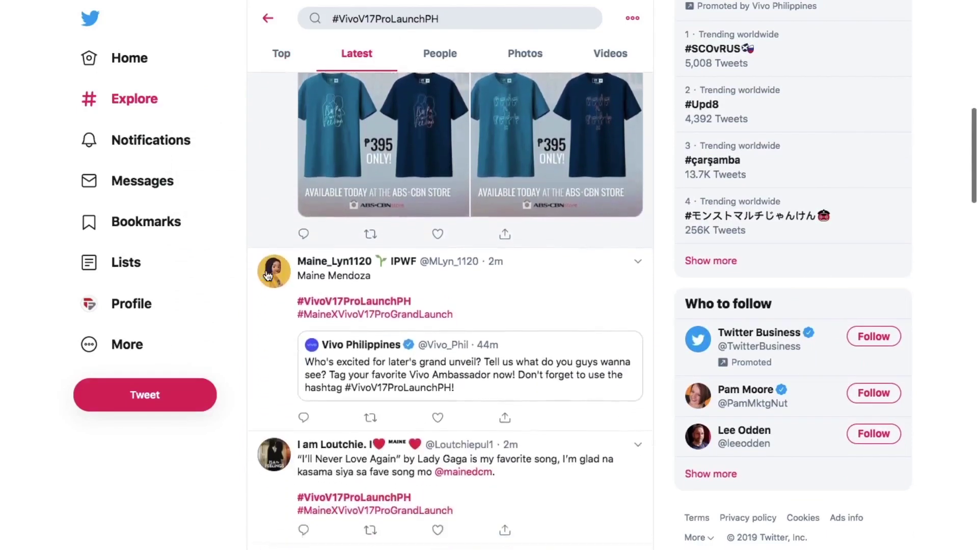
scroll(268, 275, down, 3)
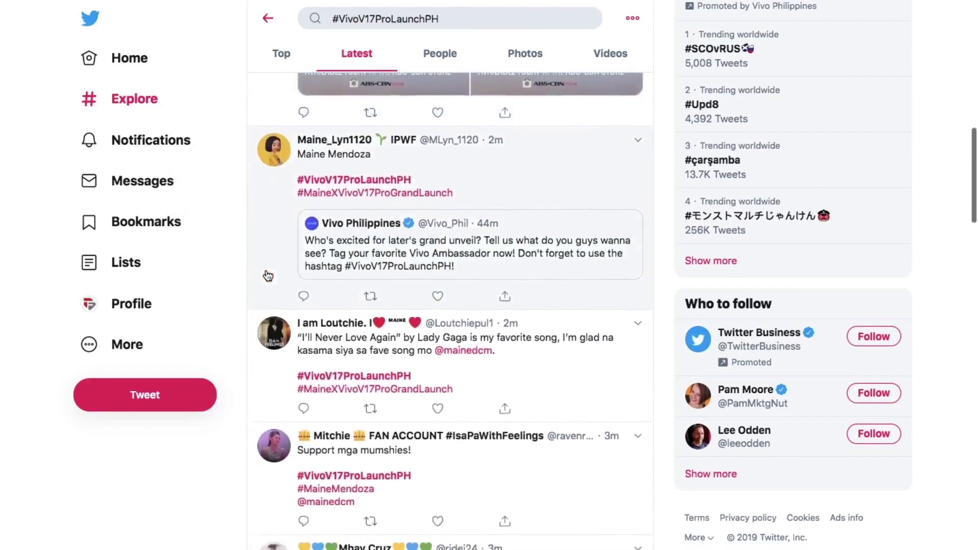
scroll(268, 276, down, 3)
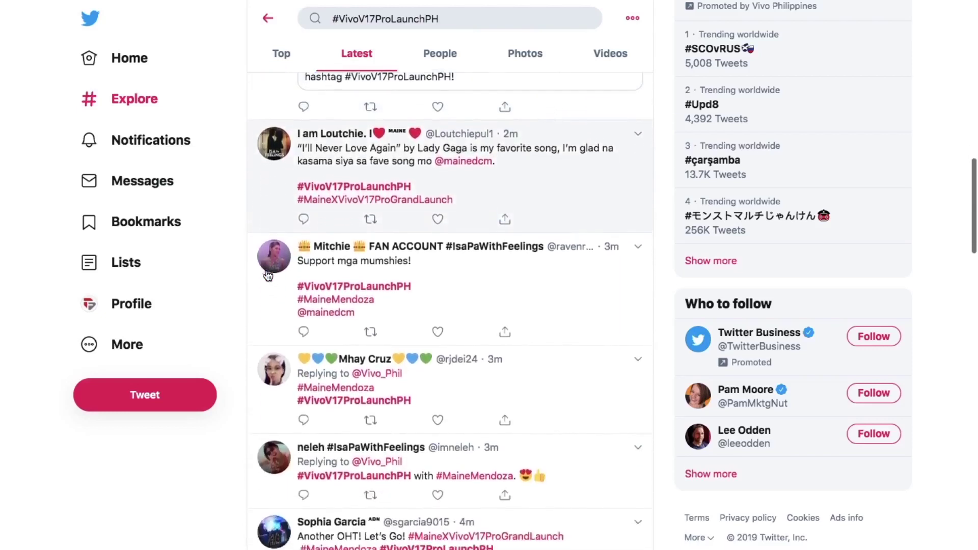
scroll(268, 275, down, 4)
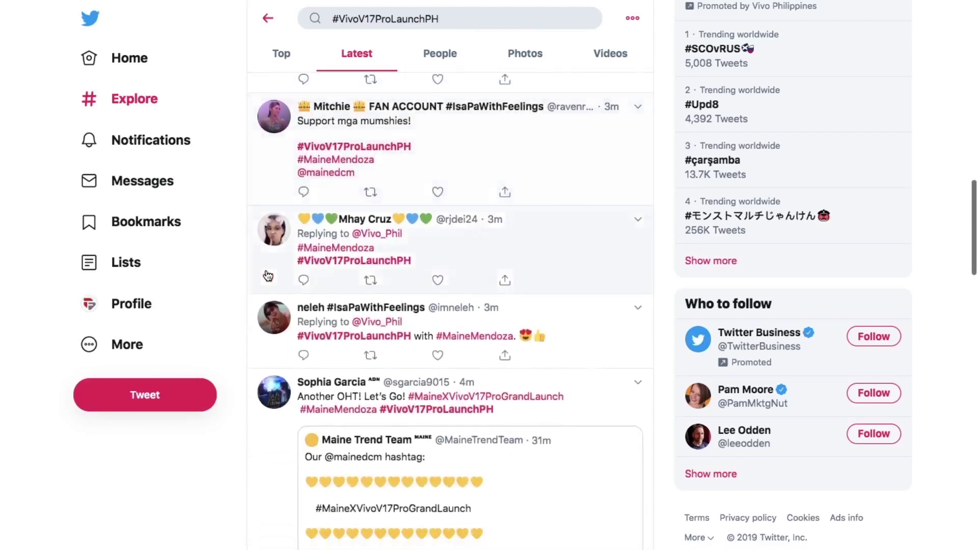
scroll(268, 276, down, 4)
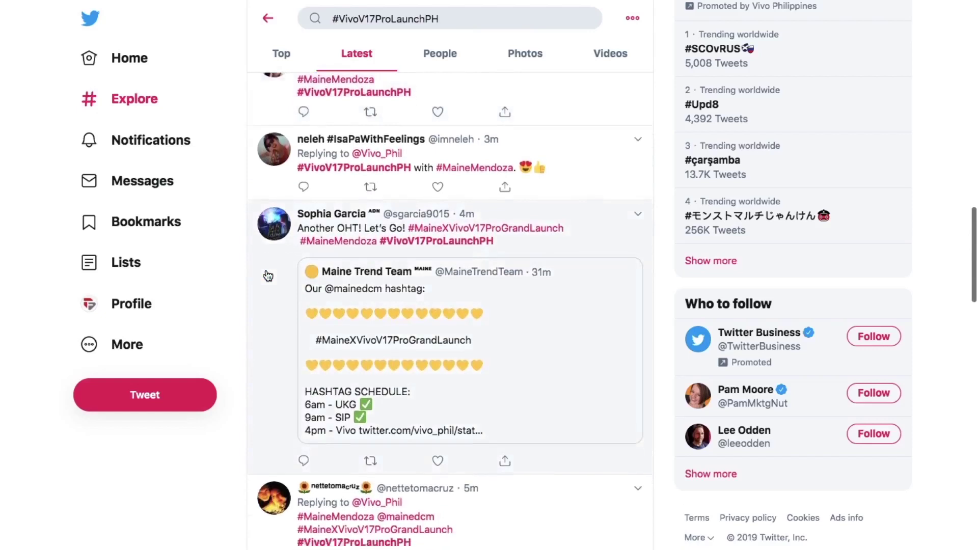
scroll(268, 276, down, 1)
scroll(268, 275, down, 6)
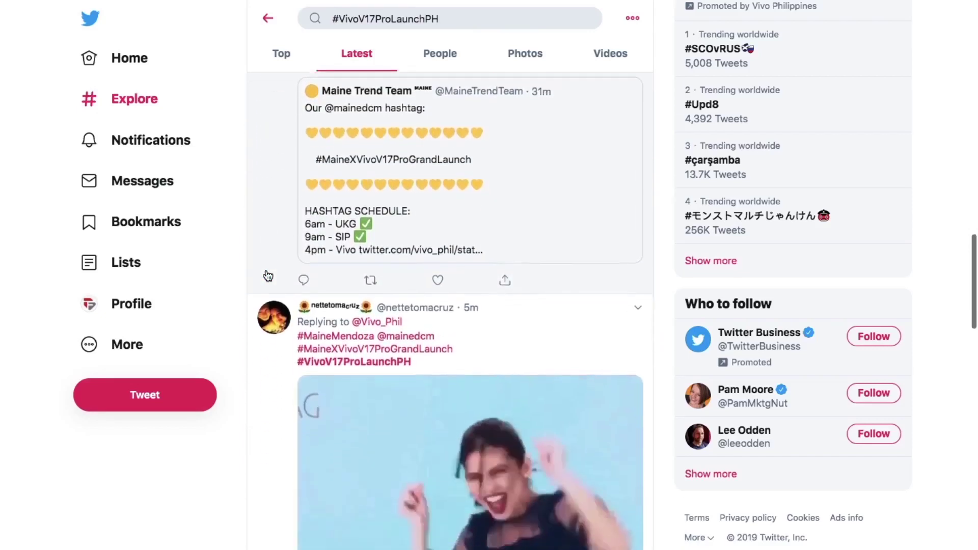
scroll(268, 276, down, 8)
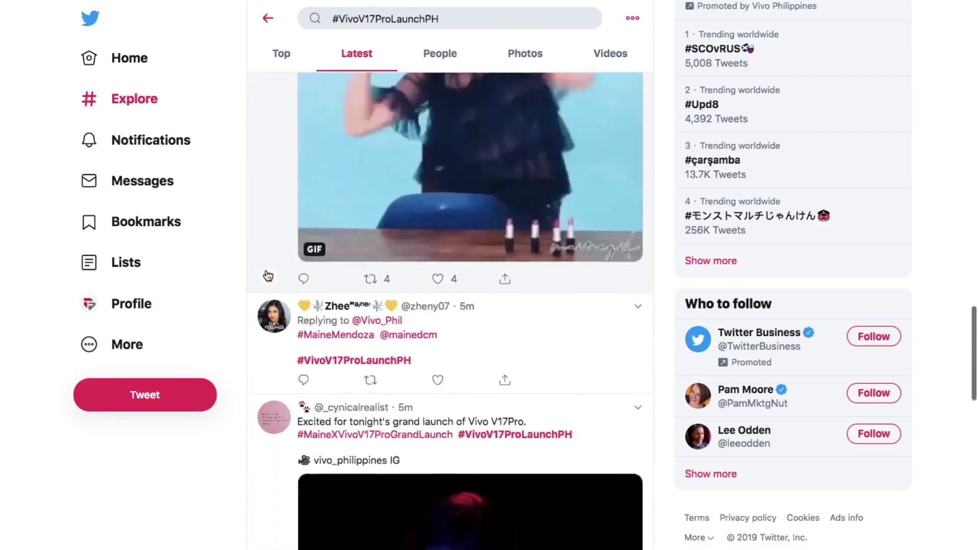
scroll(268, 276, down, 1)
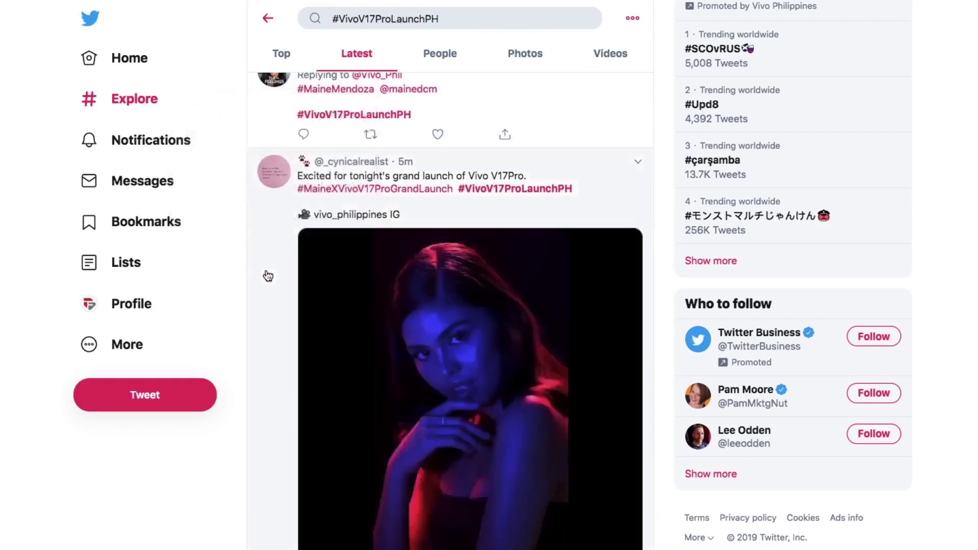
scroll(268, 276, down, 6)
scroll(268, 276, down, 2)
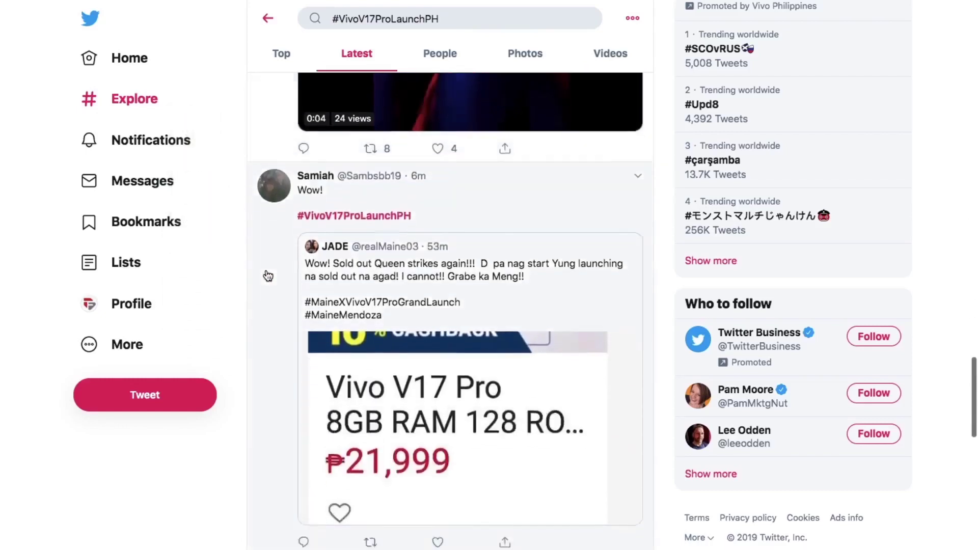
scroll(767, 323, down, 1)
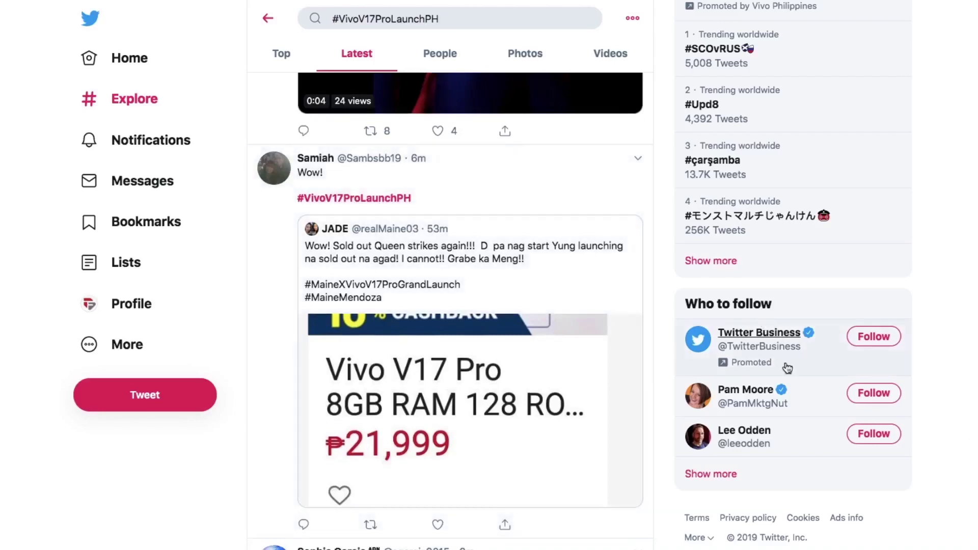
Step: From Messages, search 'customers' and open a new conversation with #CustomerServiceSkillsTraining
mouse_move(770, 546)
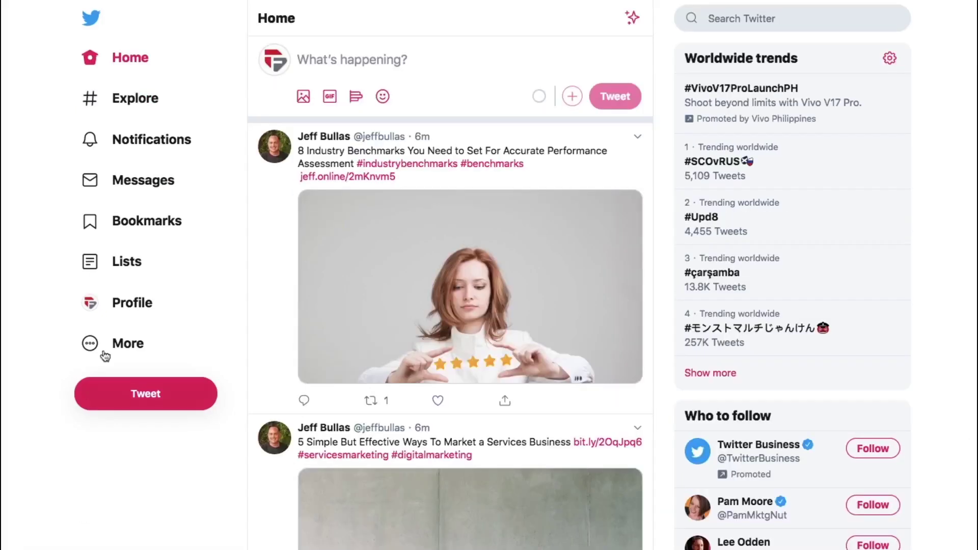
click(141, 302)
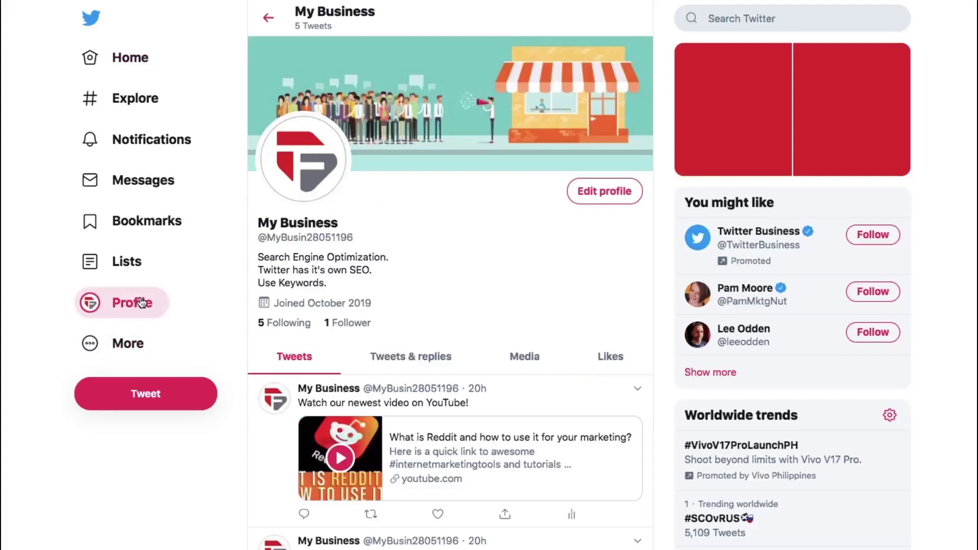
click(164, 193)
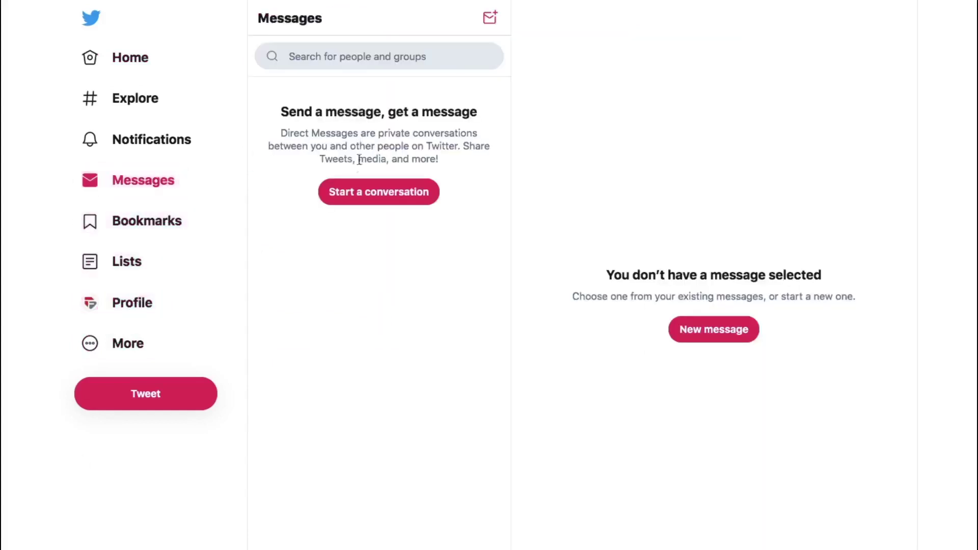
click(350, 198)
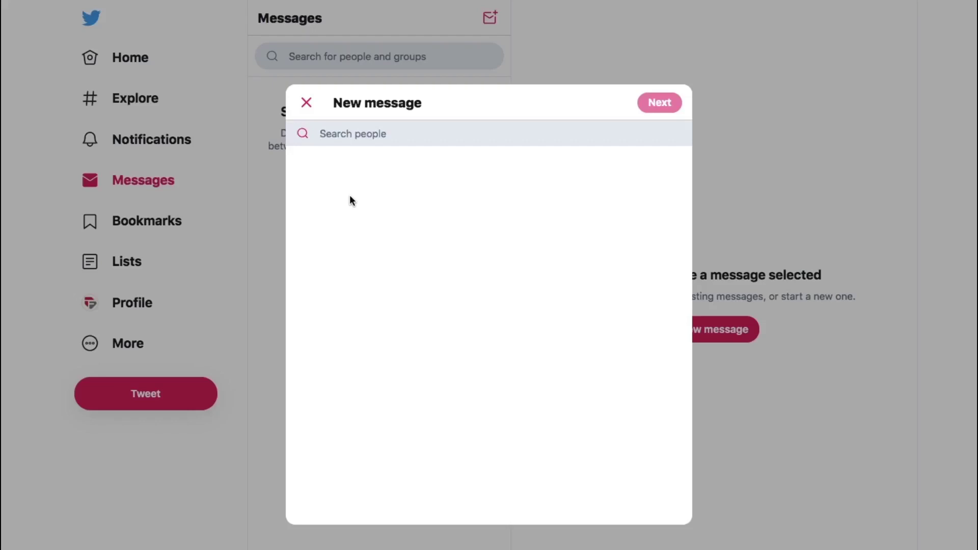
text(customers)
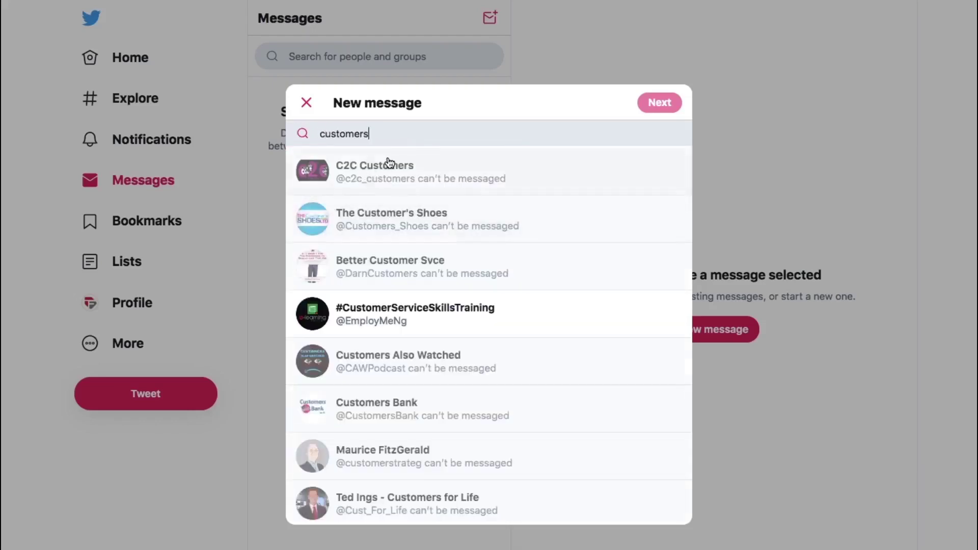
click(378, 306)
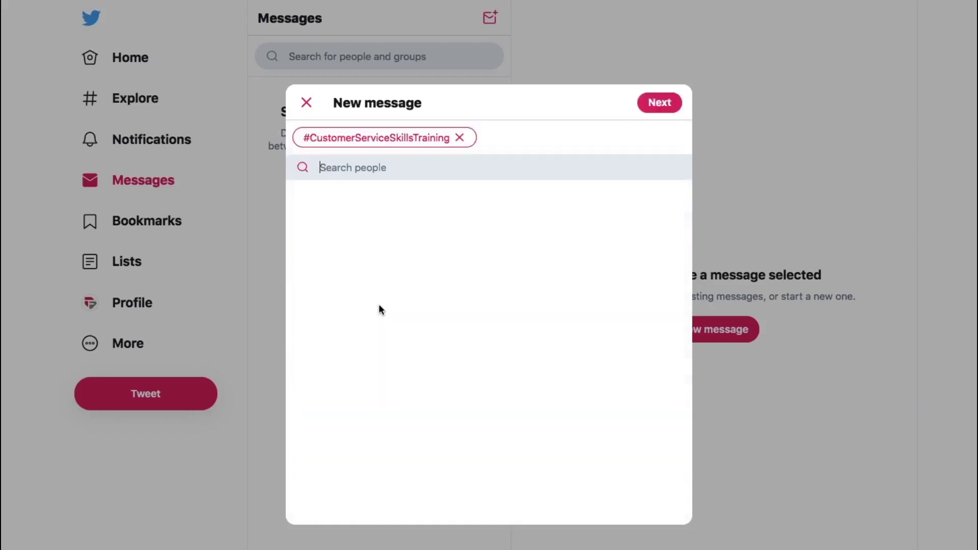
click(652, 102)
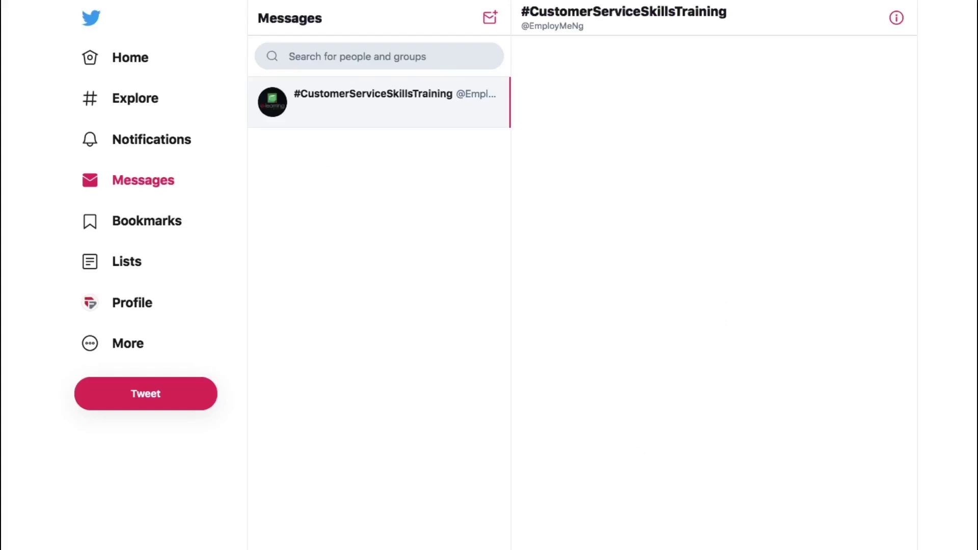
Step: Write the DM 'Hello there! Kindly check out our newest video from YouTube all about Reddit!' and return Home
text(Hello th)
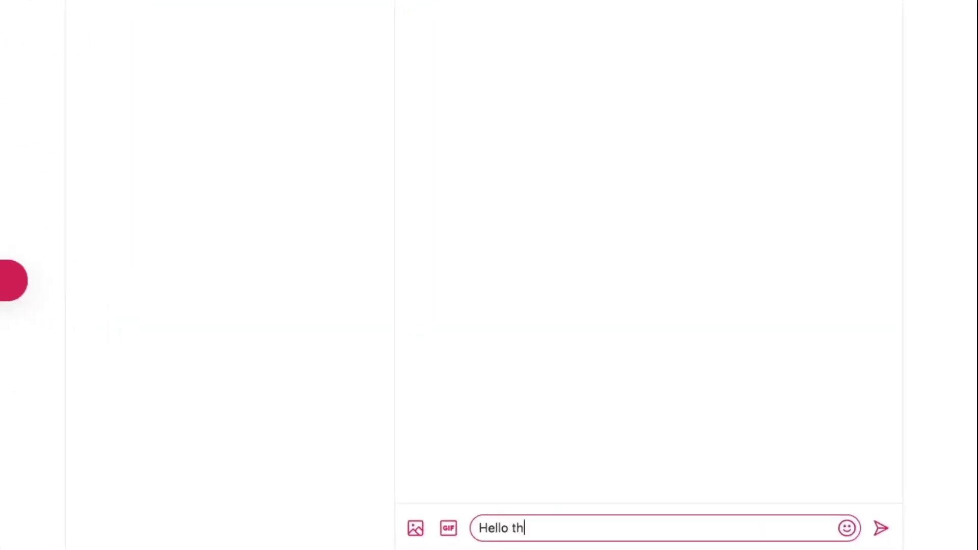
text(ere! Kindly s)
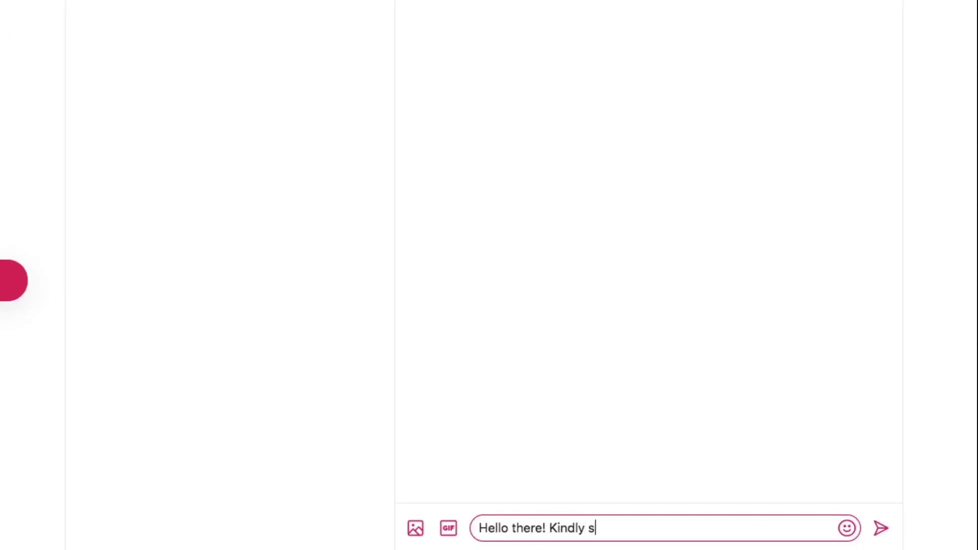
key(BackSpace)
text(check out our )
text(new)
key(BackSpace)
text(ewest)
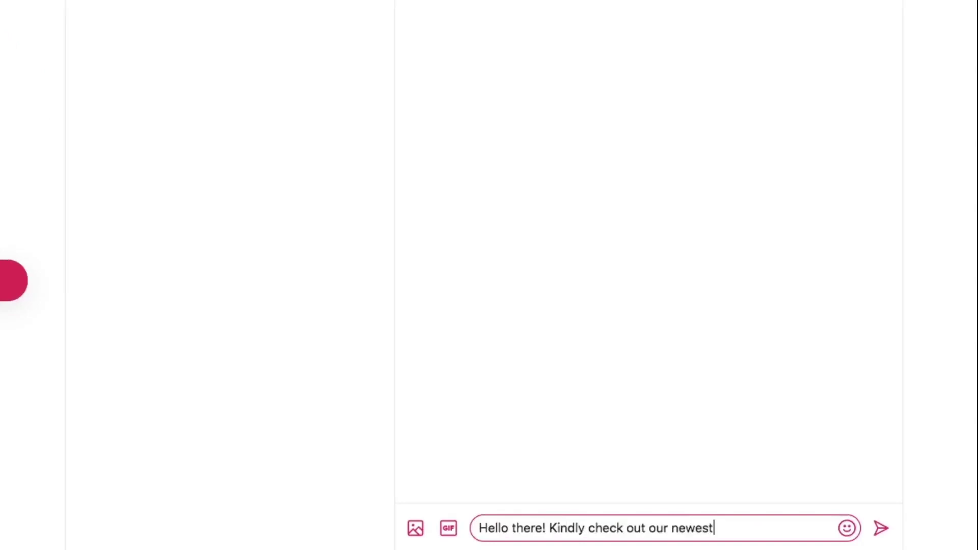
text( video from Yo)
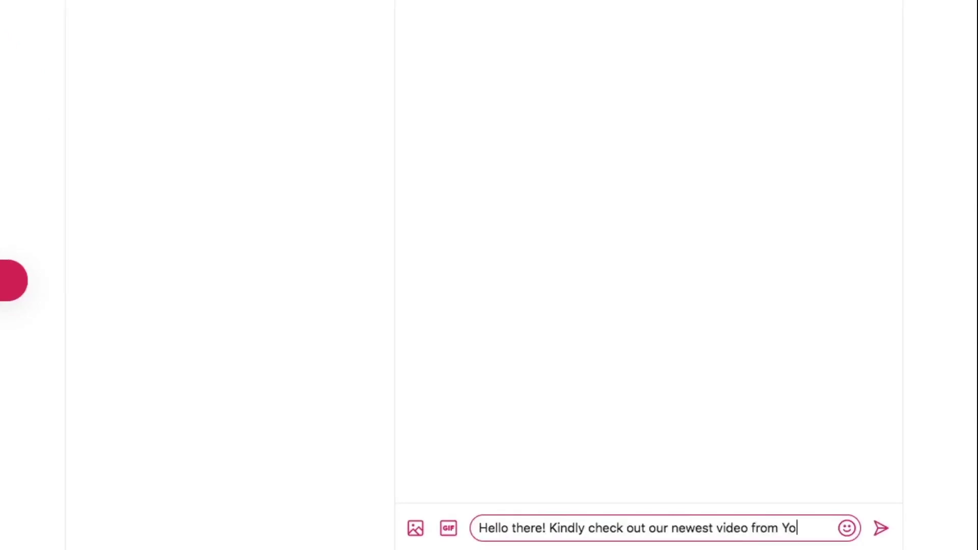
text(uTube all ab)
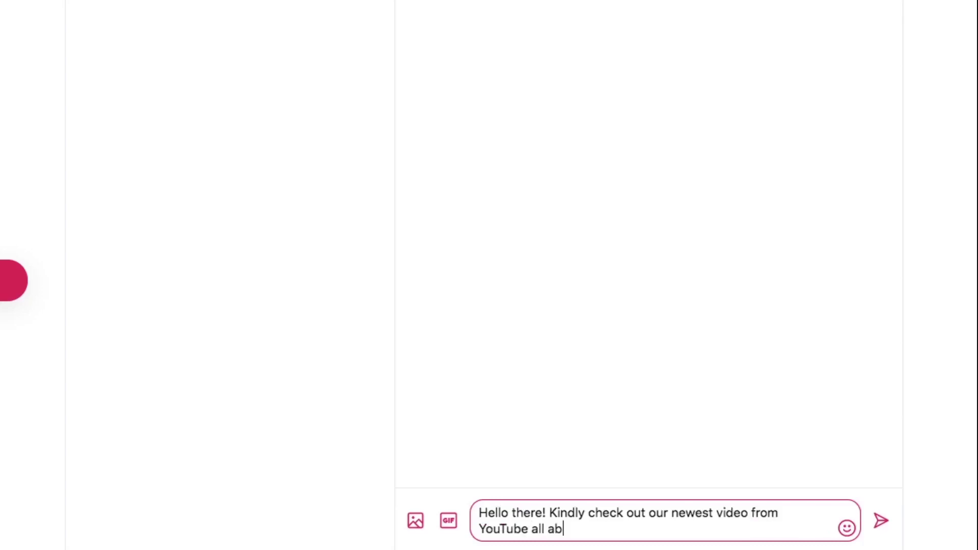
text(out Reddit)
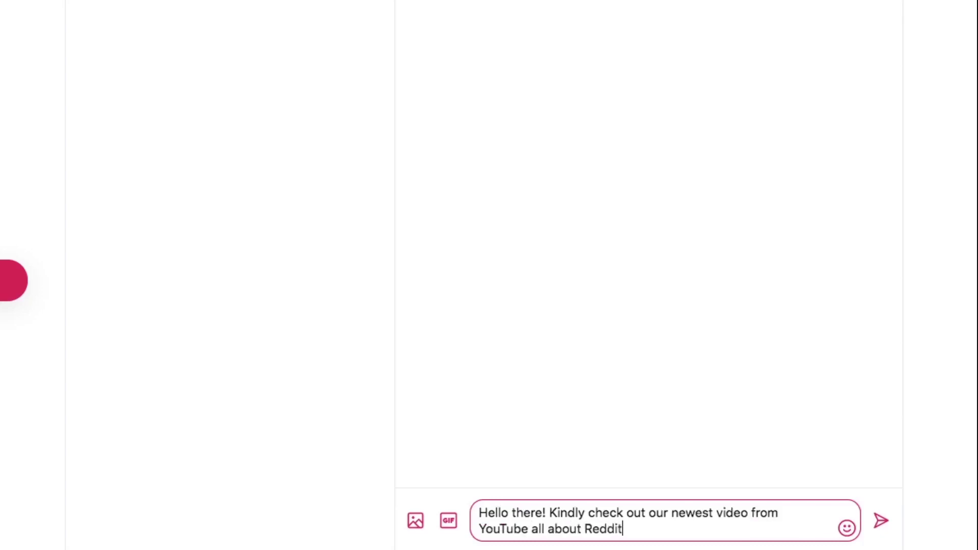
text(!)
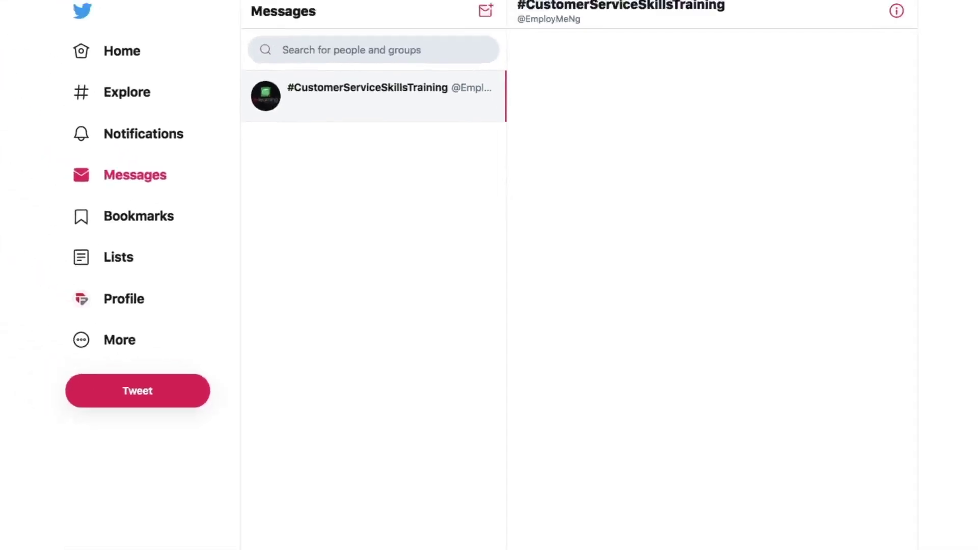
click(131, 51)
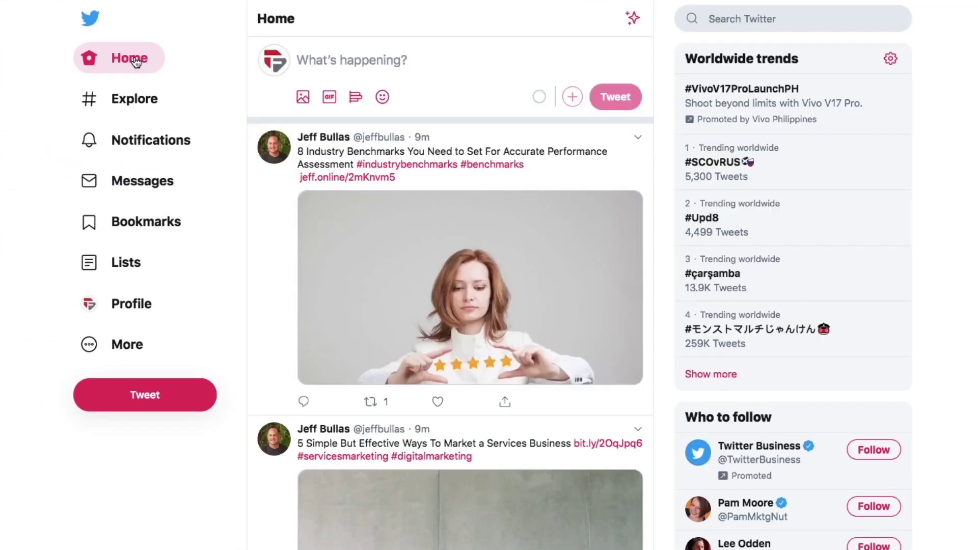
Step: Turn on 'Receive messages from anyone' for Direct Messages under Settings and privacy > Privacy and safety
click(122, 346)
click(155, 245)
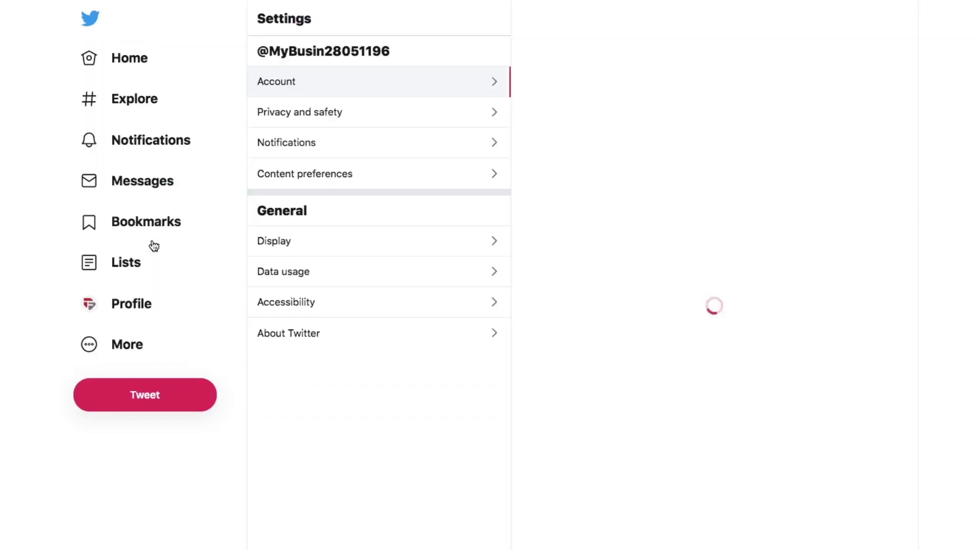
click(386, 146)
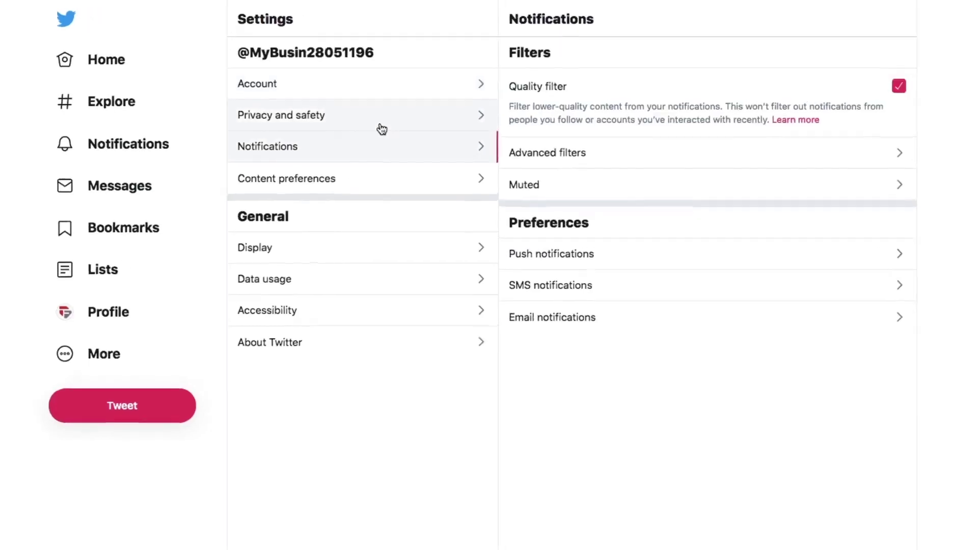
click(397, 125)
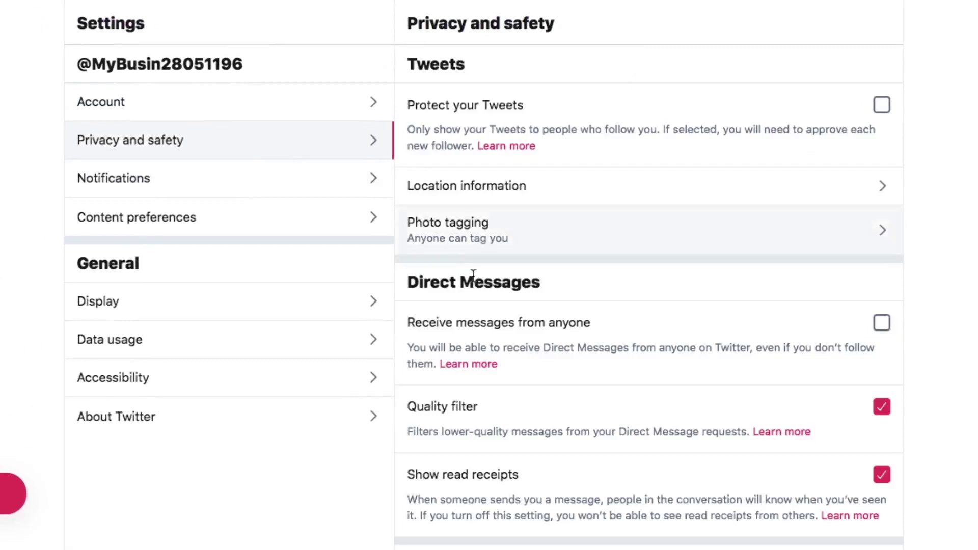
click(885, 325)
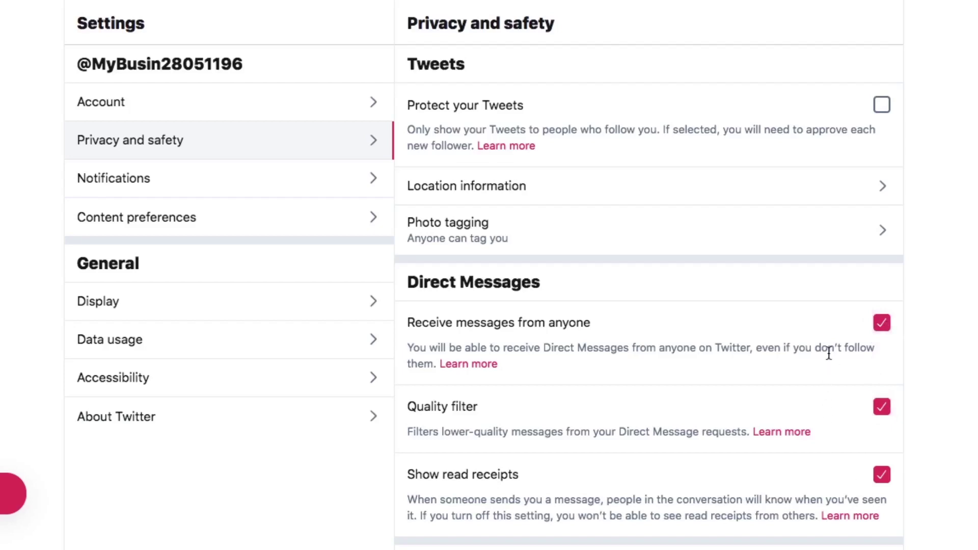
scroll(834, 408, down, 3)
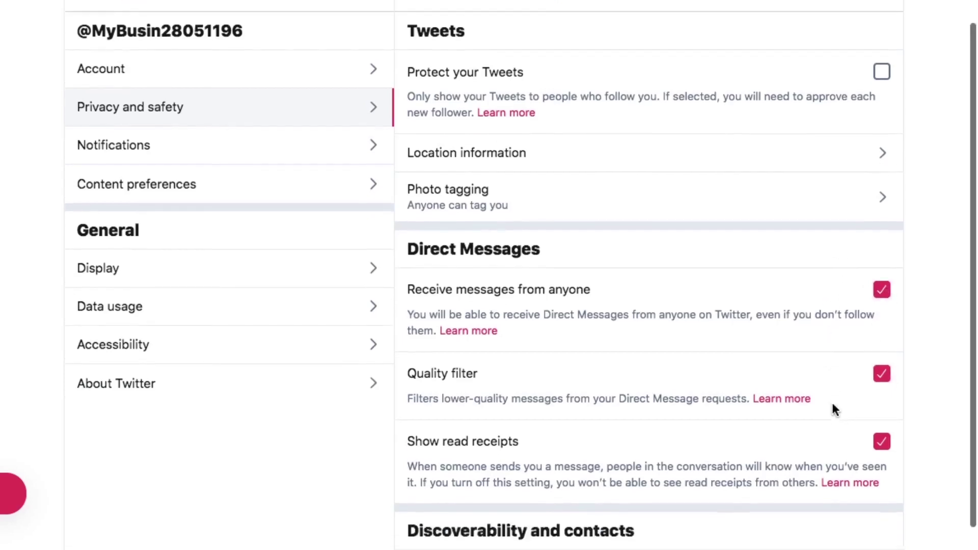